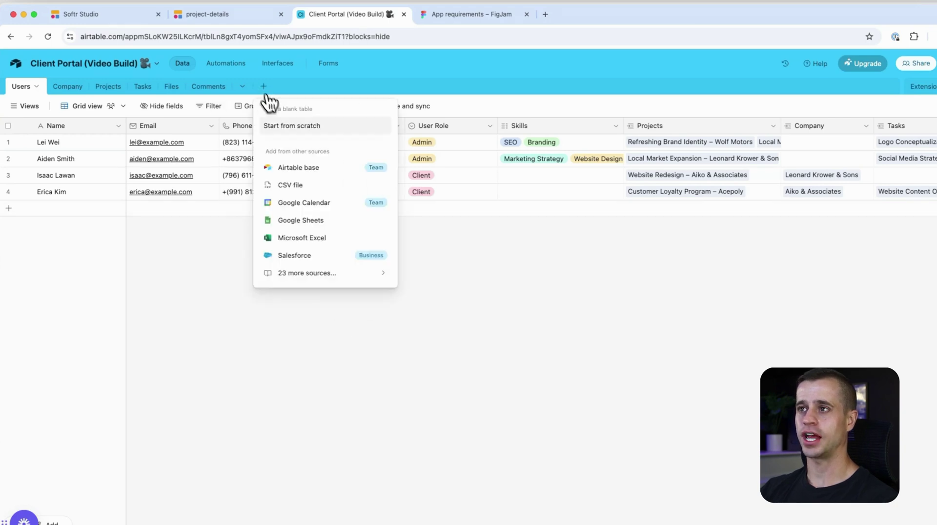
Create a new table from scratch in the base and name it Invoices
{"action": "left_click", "coordinate": [286, 130]}
{"action": "type", "text": "Invoices"}
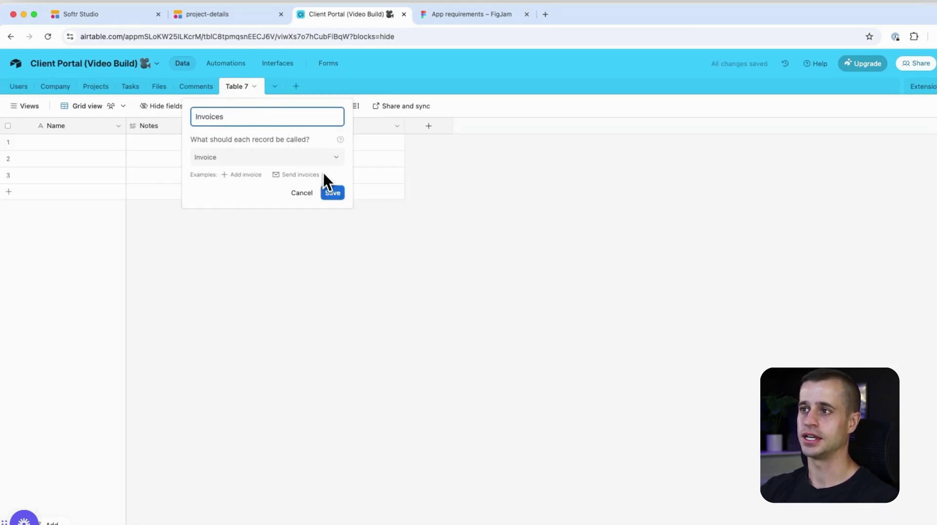
{"action": "left_click", "coordinate": [336, 193]}
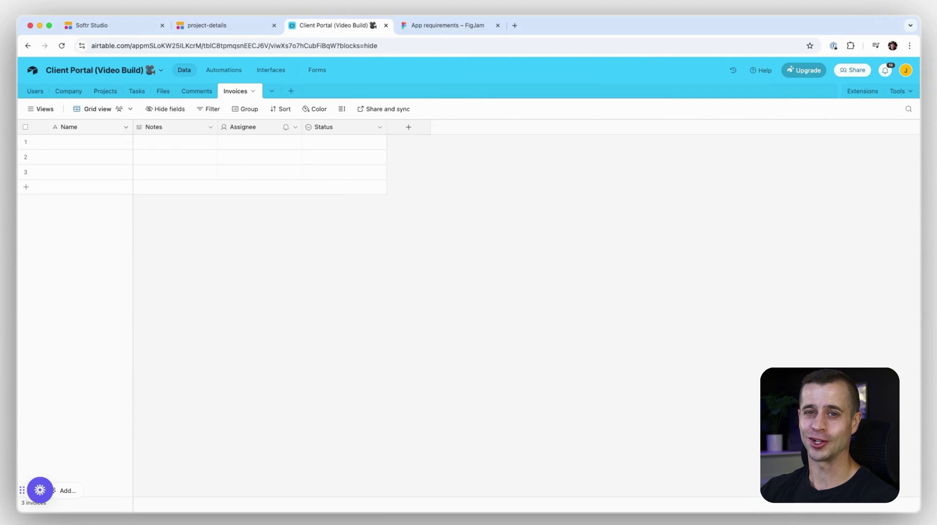
Rename the Invoices table's primary field as Invoice ID and change its type to Autonumber
{"action": "left_click", "coordinate": [126, 126]}
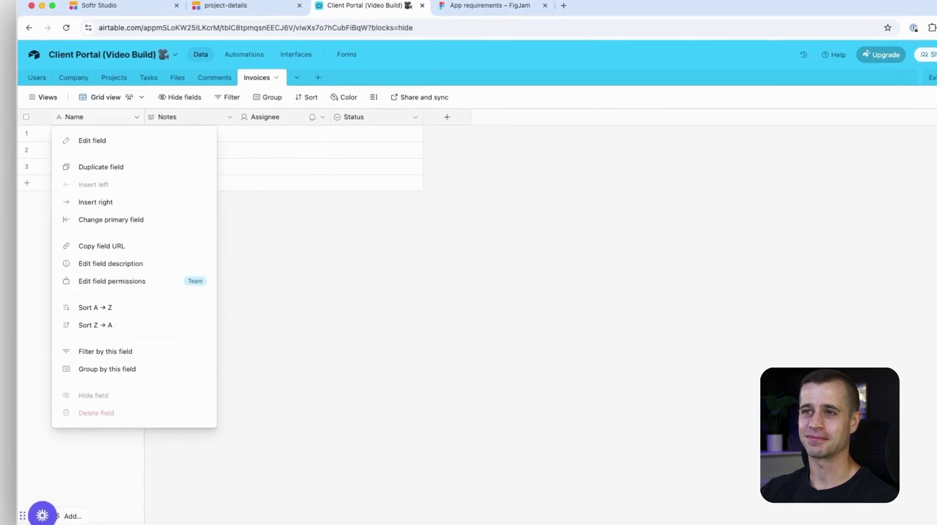
{"action": "left_click", "coordinate": [121, 142]}
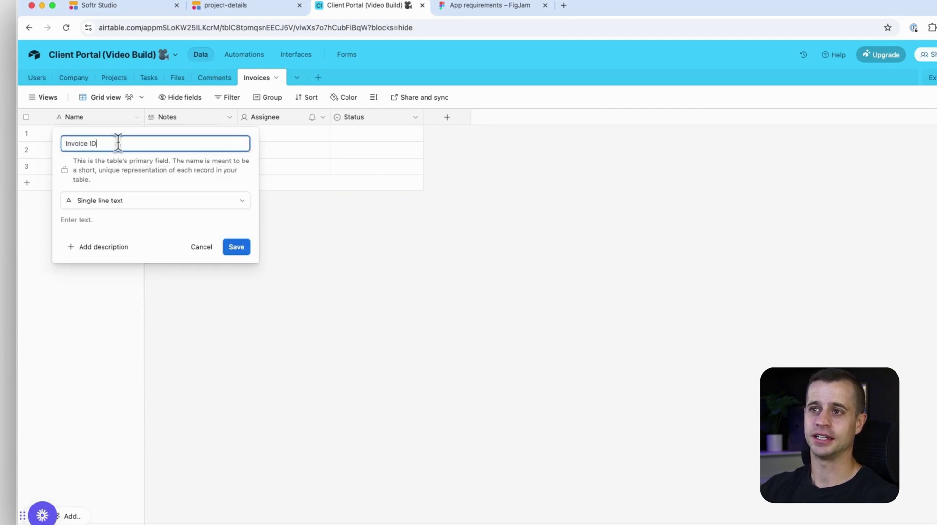
{"action": "left_click", "coordinate": [119, 200]}
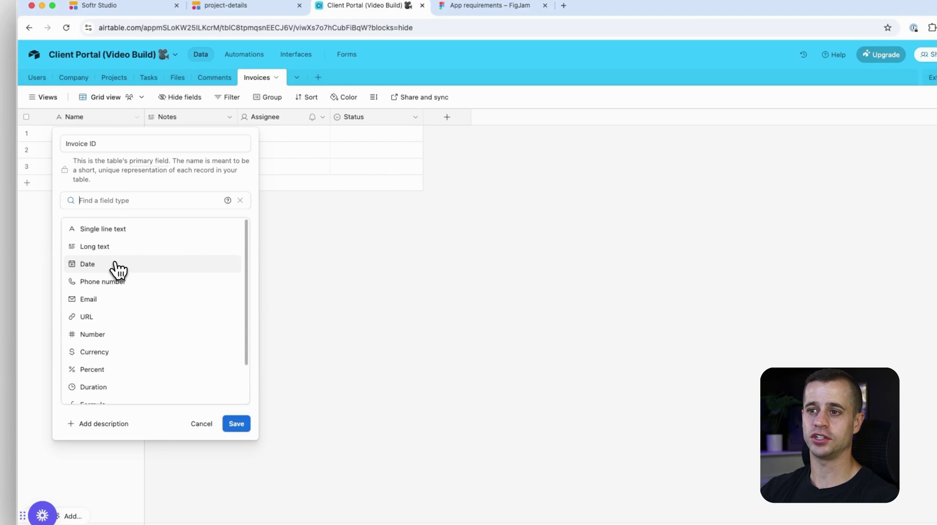
{"action": "scroll", "coordinate": [115, 268], "scroll_direction": "down", "scroll_amount": 2}
{"action": "scroll", "coordinate": [115, 298], "scroll_direction": "down", "scroll_amount": 1}
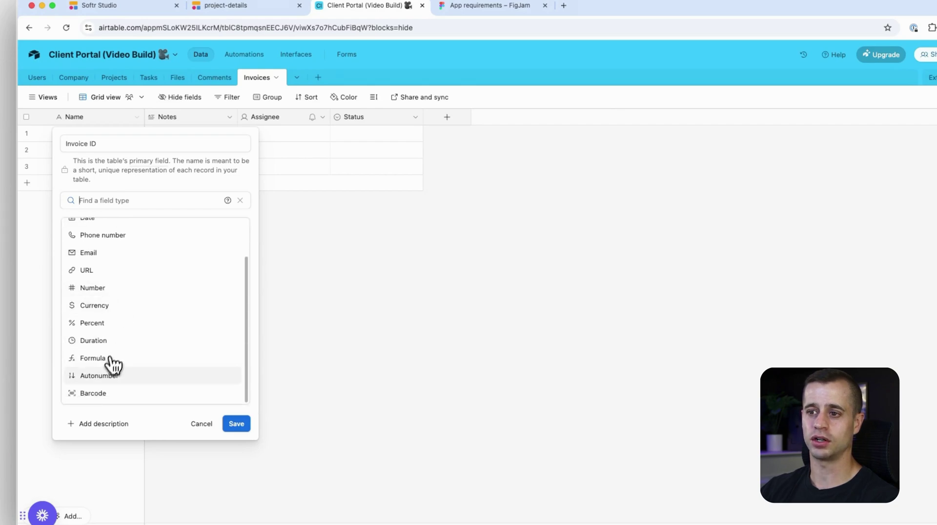
{"action": "left_click", "coordinate": [101, 379]}
{"action": "left_click", "coordinate": [237, 256]}
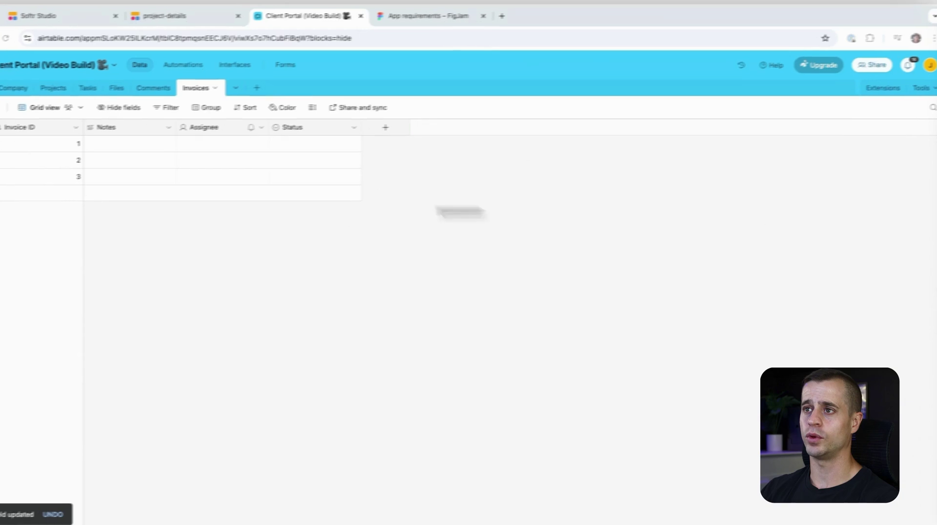
Turn the Notes field into a Project field that links to records in the Projects table
{"action": "left_click", "coordinate": [166, 128]}
{"action": "left_click", "coordinate": [143, 149]}
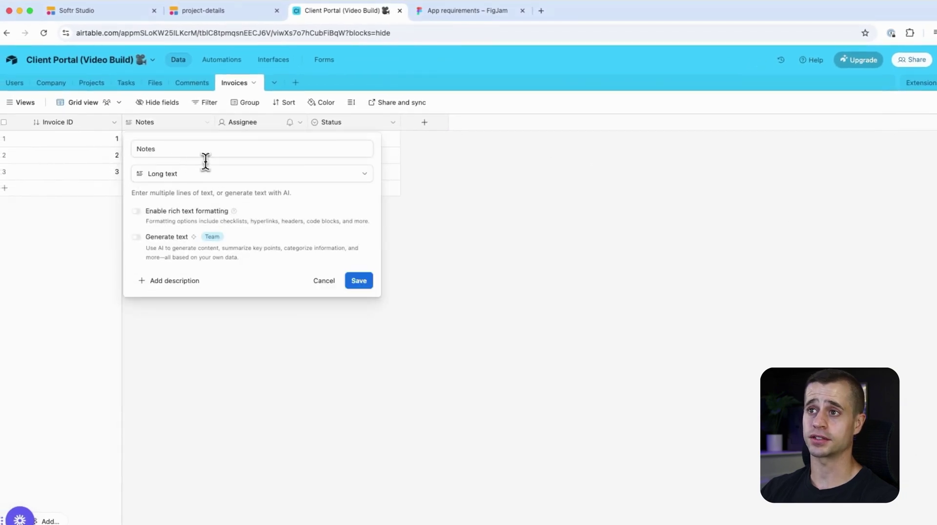
{"action": "type", "text": "Project"}
{"action": "left_click", "coordinate": [192, 174]}
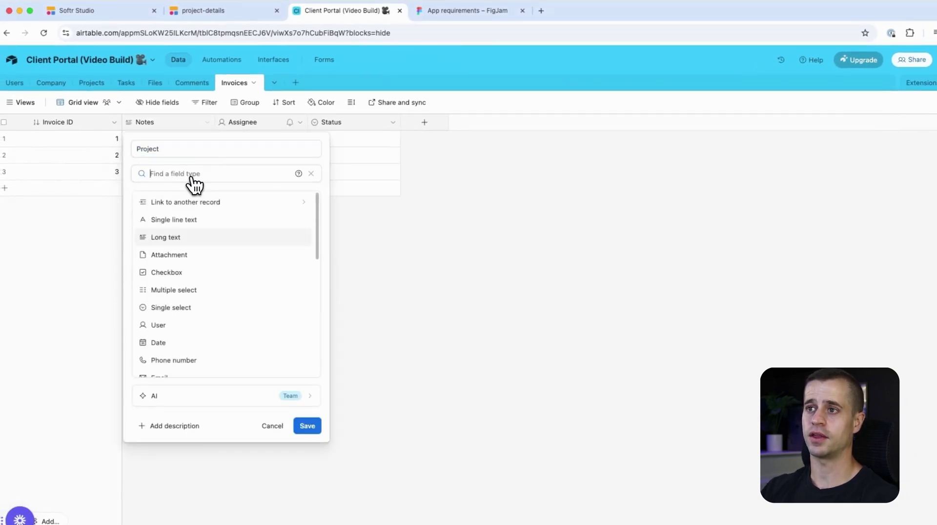
{"action": "left_click", "coordinate": [194, 202]}
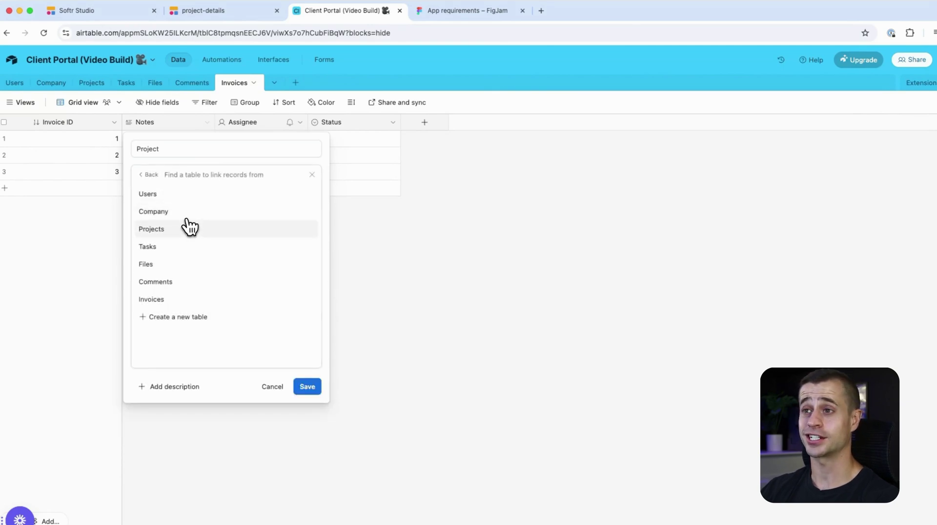
{"action": "left_click", "coordinate": [187, 227]}
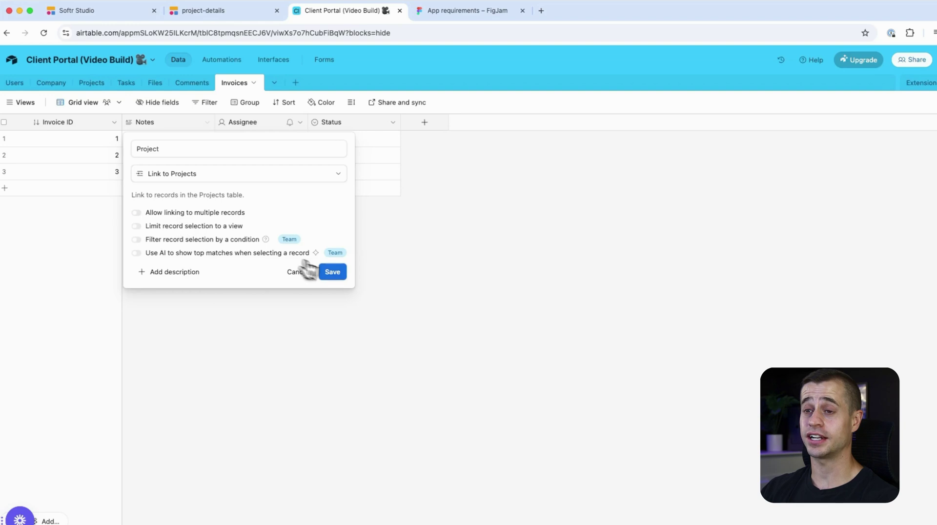
{"action": "left_click", "coordinate": [333, 272]}
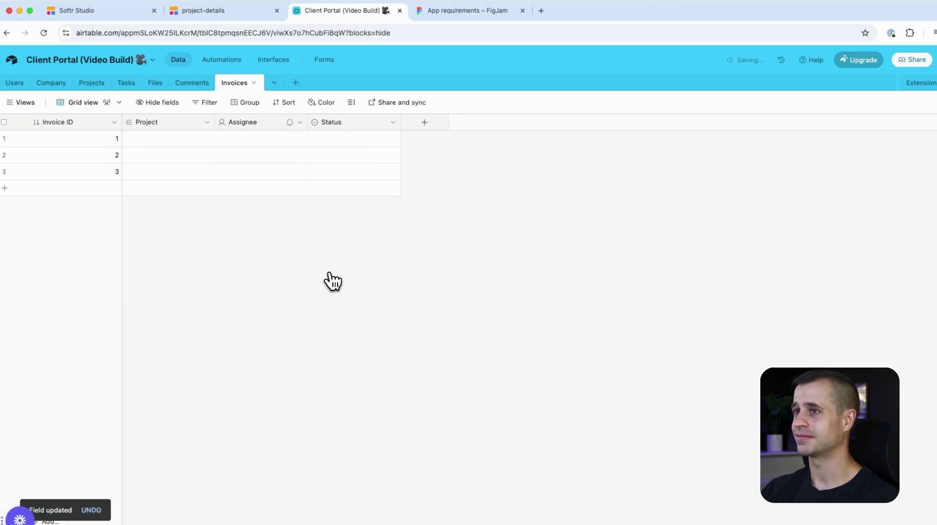
Turn the Assignee field into a Client field that links to records in the Company table
{"action": "left_click", "coordinate": [300, 122]}
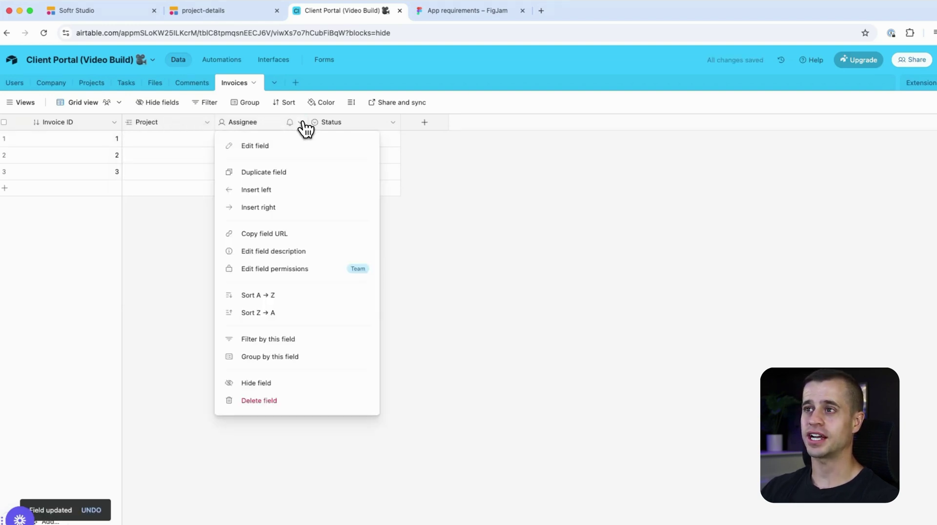
{"action": "left_click", "coordinate": [273, 146]}
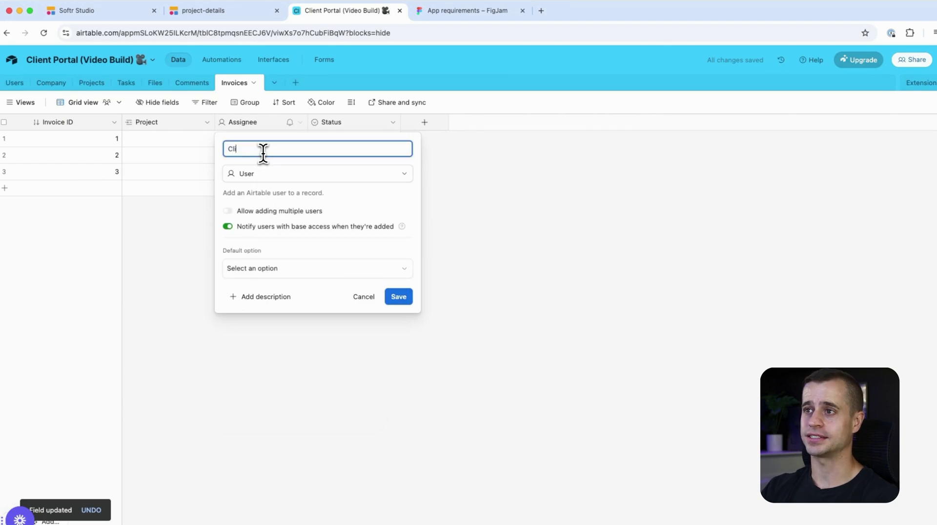
{"action": "left_click", "coordinate": [268, 174]}
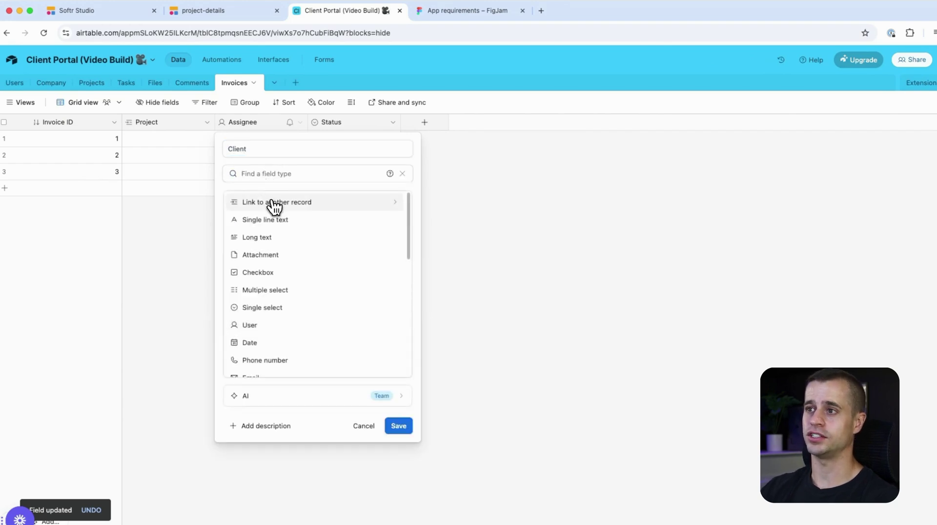
{"action": "left_click", "coordinate": [273, 203]}
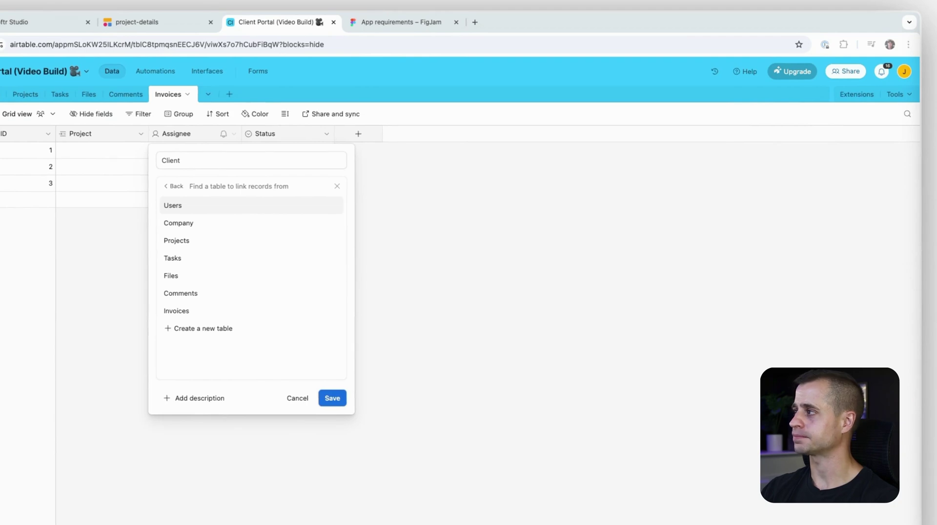
{"action": "left_click", "coordinate": [178, 223]}
{"action": "left_click", "coordinate": [381, 290]}
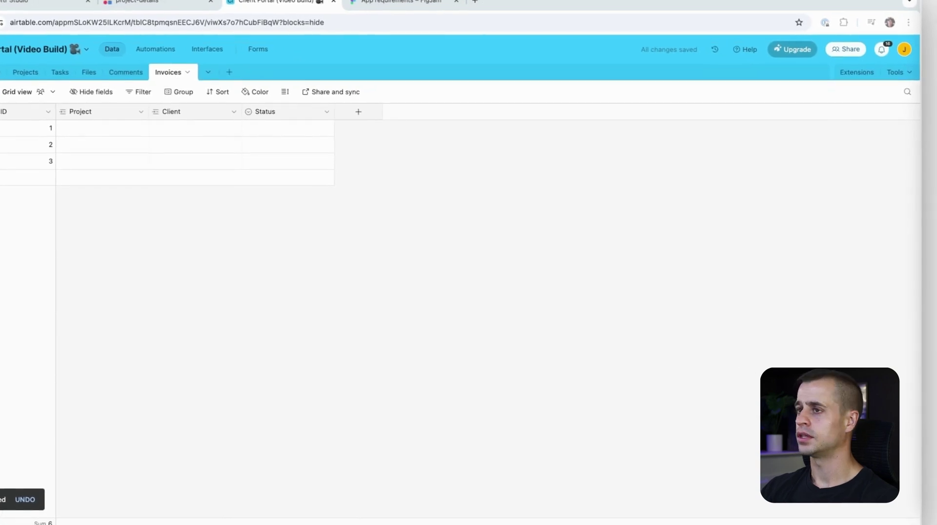
In the Status field's options, rename Todo as Payment Sent and Done as Payment Received
{"action": "left_click", "coordinate": [327, 113]}
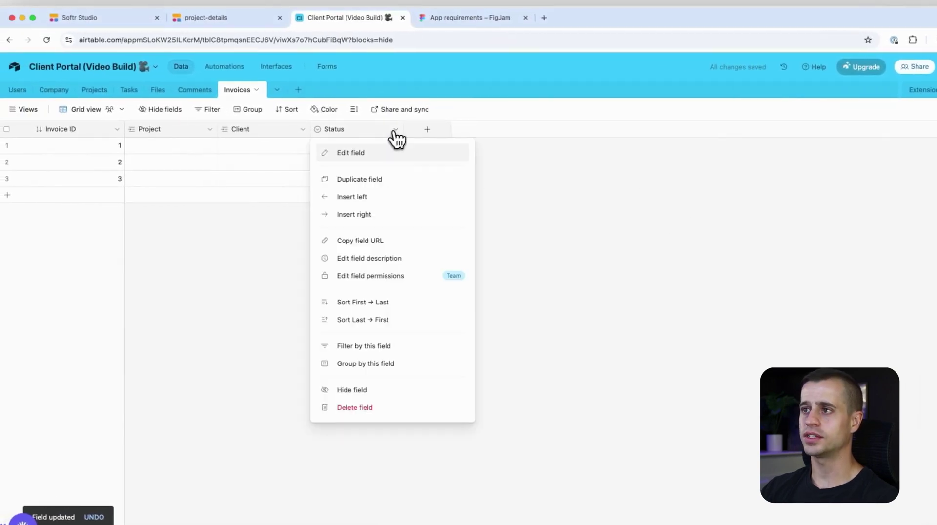
{"action": "left_click", "coordinate": [363, 153]}
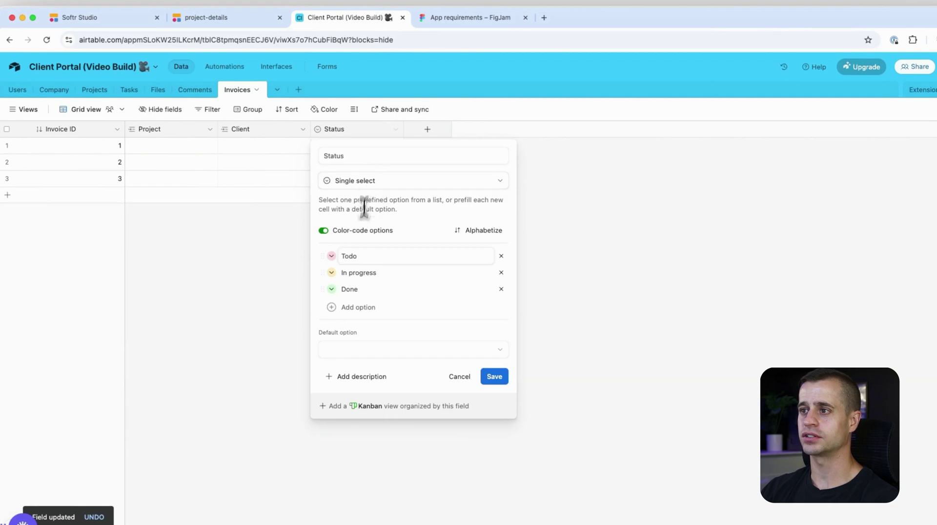
{"action": "left_click", "coordinate": [352, 256]}
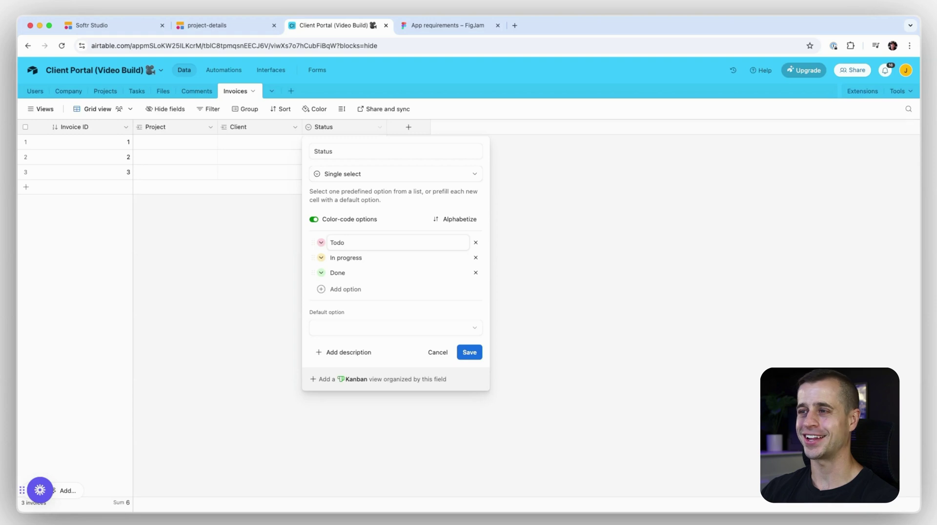
{"action": "key", "text": "super+a"}
{"action": "type", "text": "Pa"}
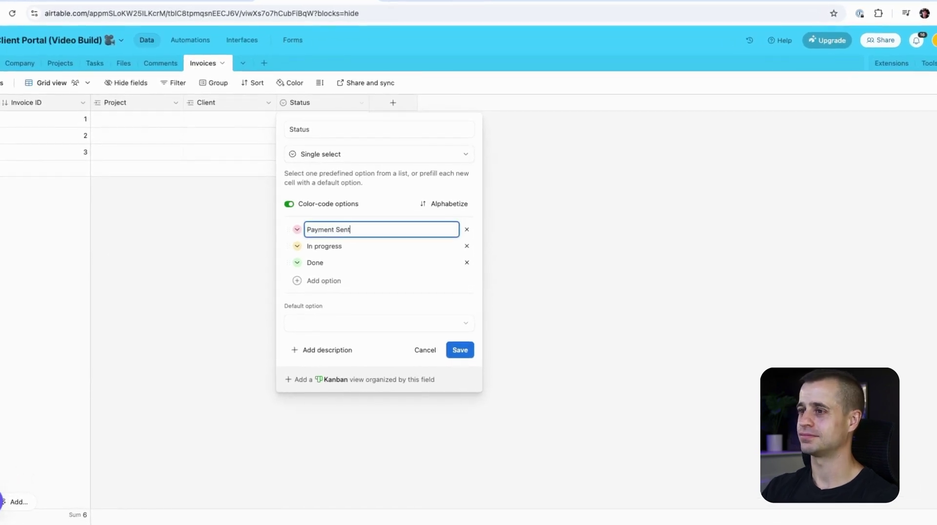
{"action": "type", "text": "yment Sent"}
{"action": "double_click", "coordinate": [316, 263]}
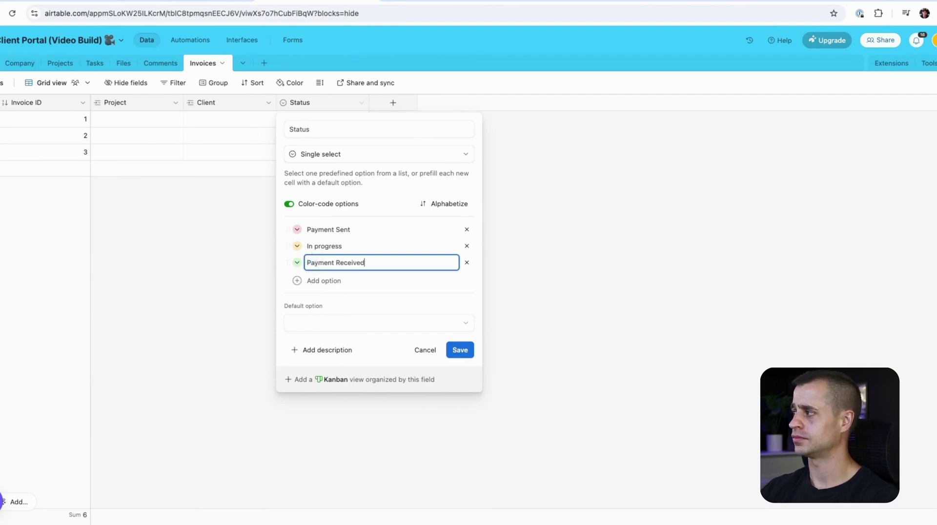
Add a gray Void option to the Status field and rename the first two options as Unpaid and Payment Sent
{"action": "left_click", "coordinate": [314, 281]}
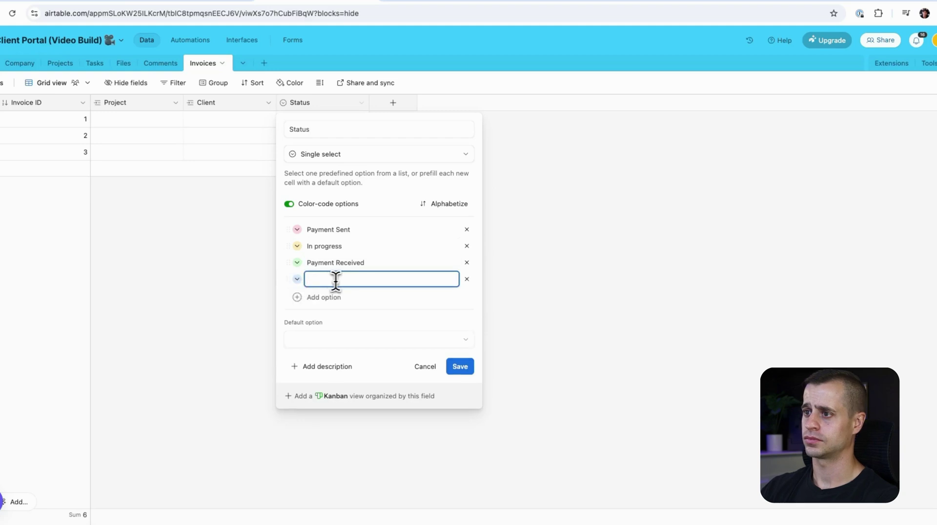
{"action": "left_click", "coordinate": [303, 283]}
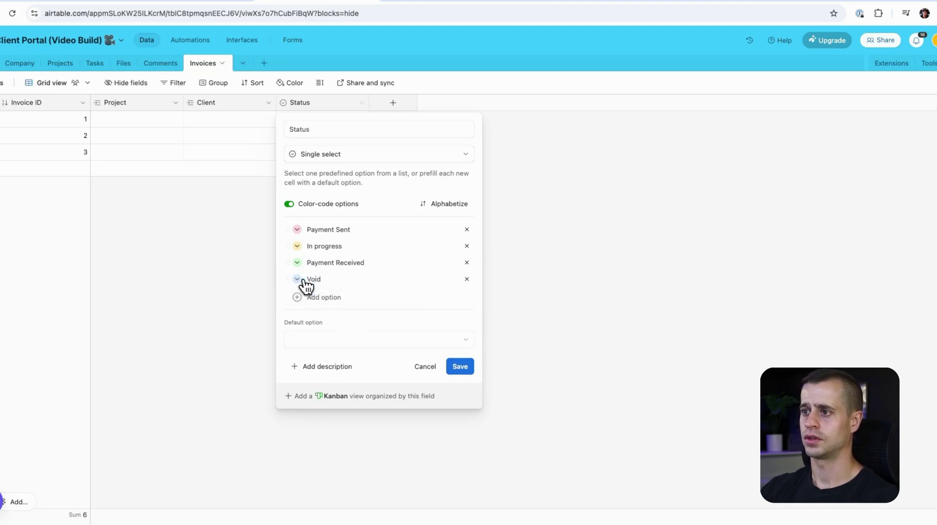
{"action": "left_click", "coordinate": [384, 375]}
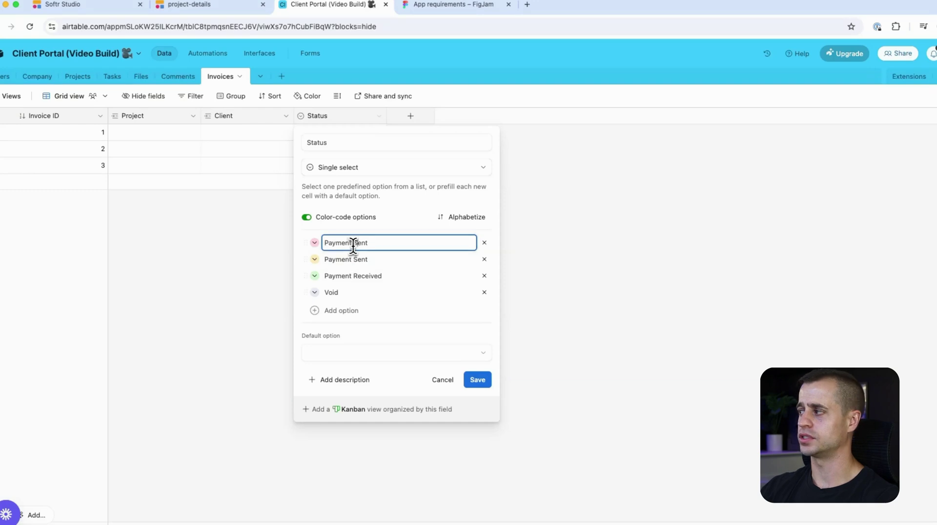
{"action": "triple_click", "coordinate": [356, 244]}
{"action": "type", "text": "Unpaid"}
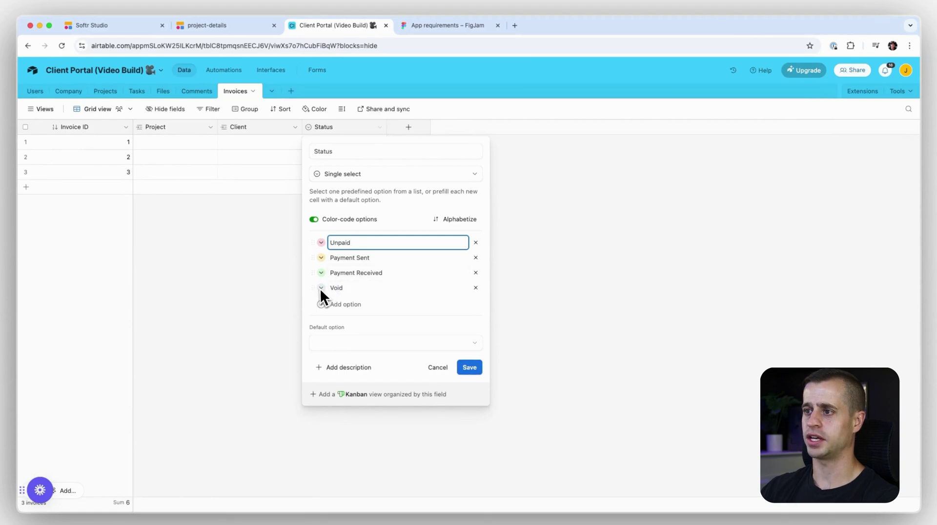
Make Unpaid the default option and rename the Status field as Invoice Status
{"action": "left_click", "coordinate": [360, 343]}
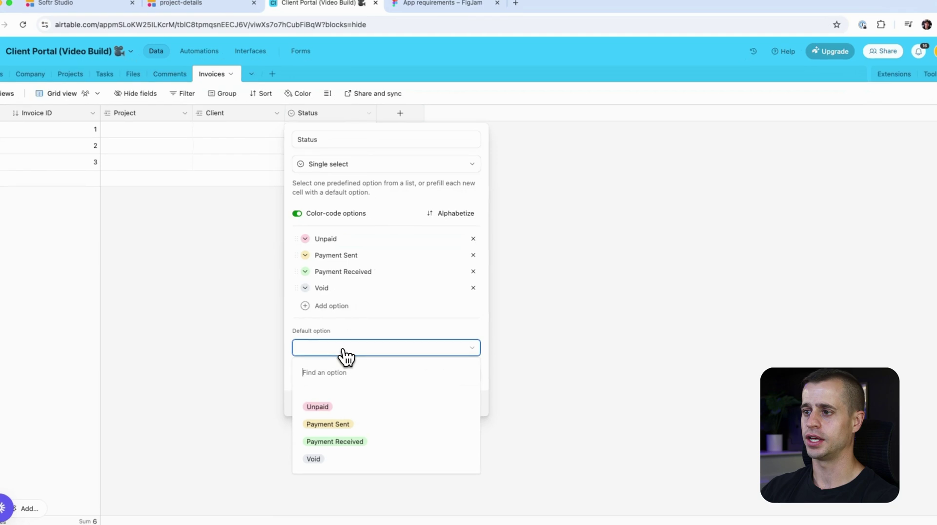
{"action": "left_click", "coordinate": [361, 414]}
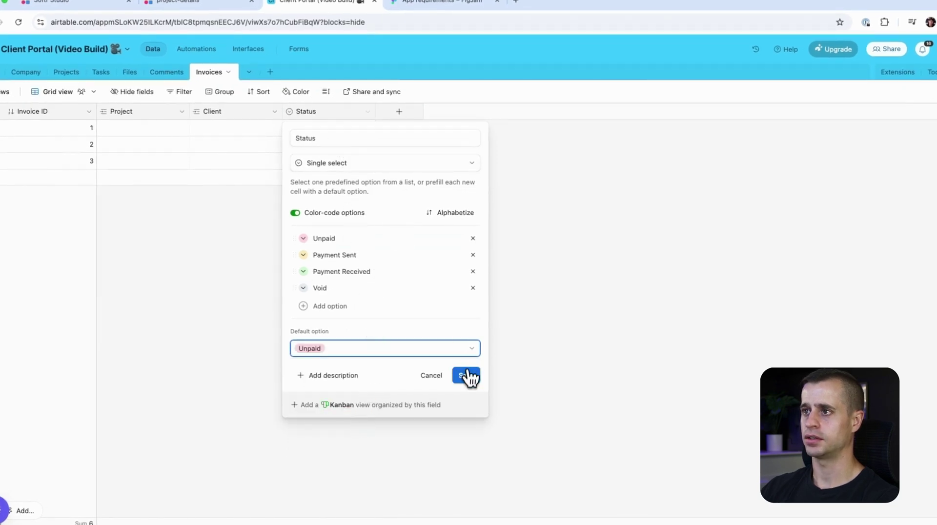
{"action": "left_click", "coordinate": [296, 138]}
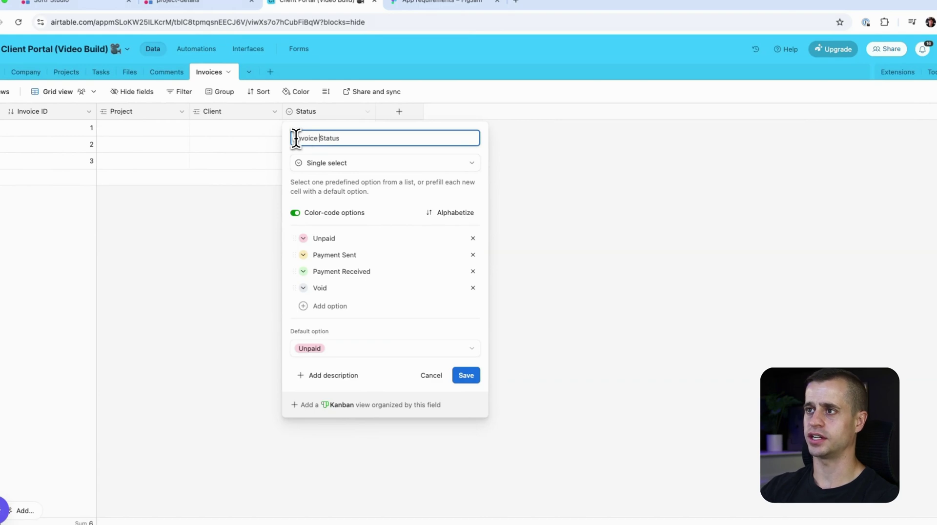
{"action": "left_click", "coordinate": [466, 375]}
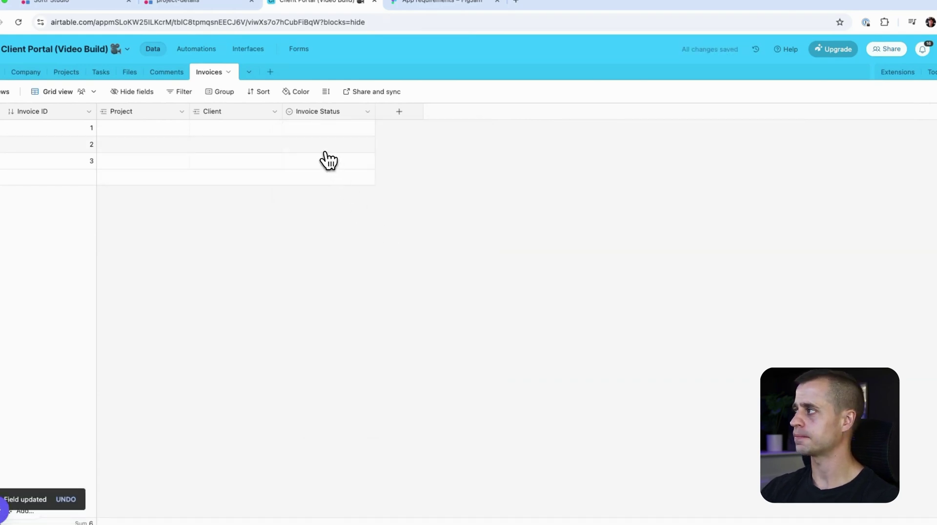
Add a Currency field named Amount with the $ symbol and 0 decimal places to the Invoices table
{"action": "left_click", "coordinate": [399, 111]}
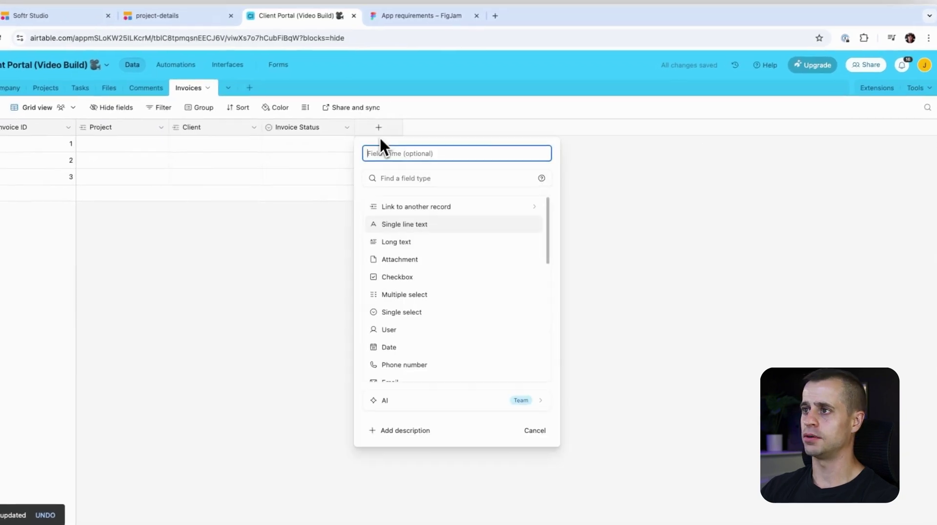
{"action": "type", "text": "Amount"}
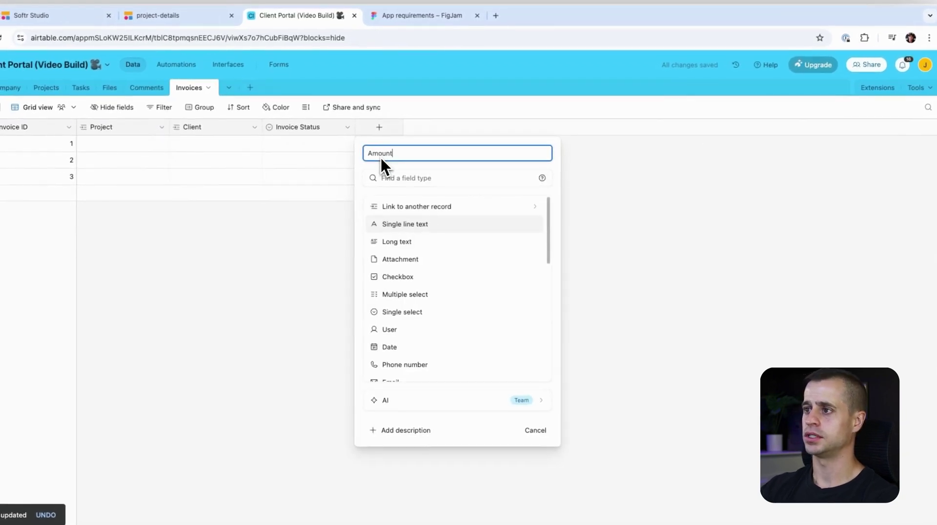
{"action": "scroll", "coordinate": [410, 264], "scroll_direction": "down", "scroll_amount": 3}
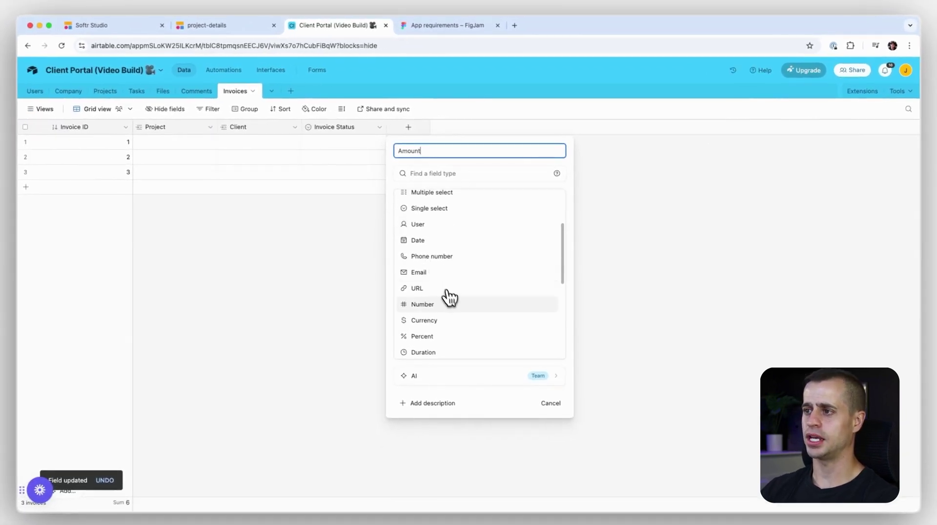
{"action": "left_click", "coordinate": [442, 320]}
{"action": "left_click", "coordinate": [418, 235]}
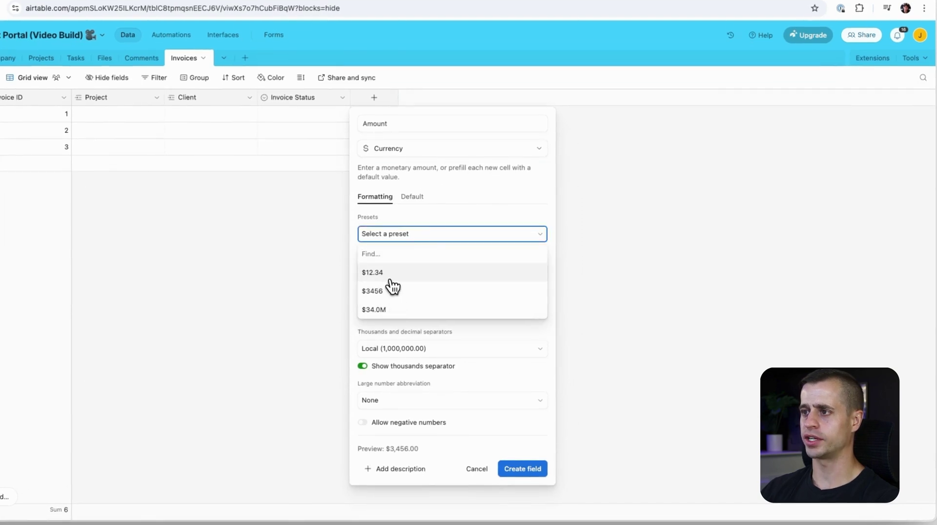
{"action": "left_click", "coordinate": [405, 272]}
{"action": "left_click", "coordinate": [418, 310]}
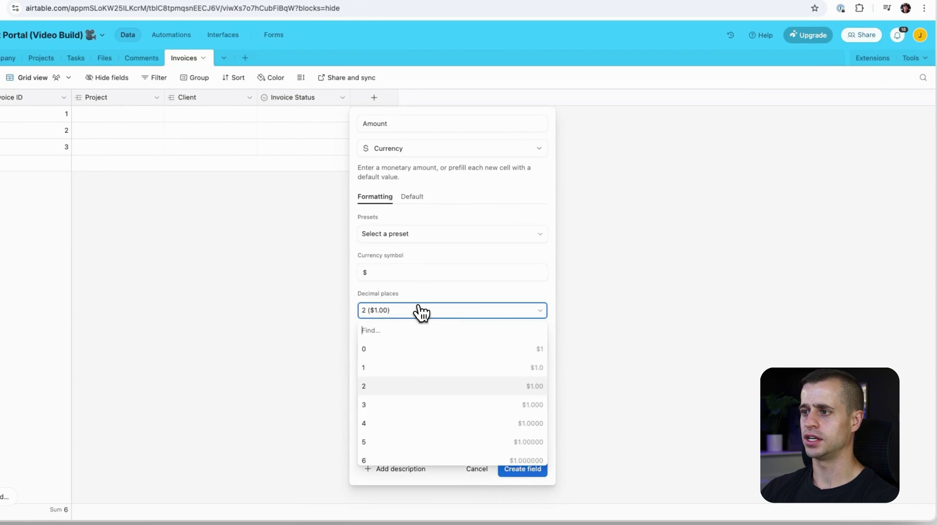
{"action": "left_click", "coordinate": [385, 349]}
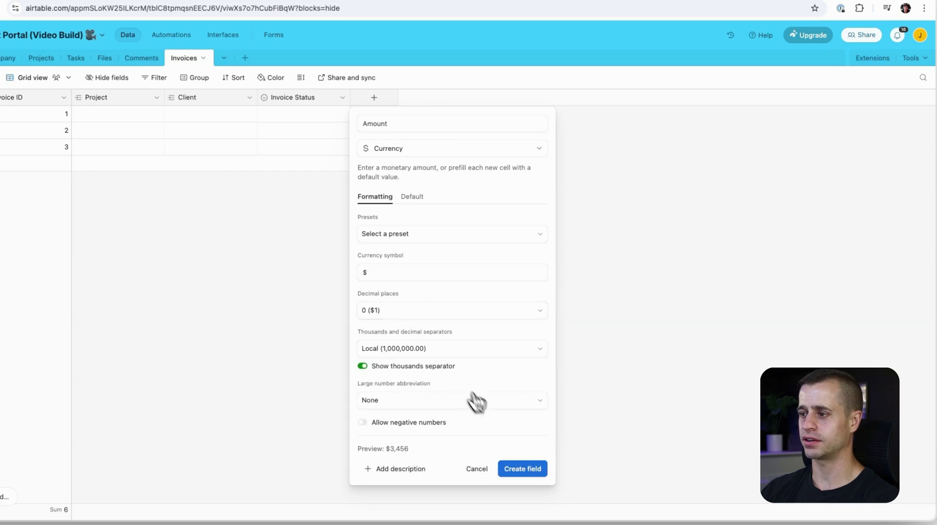
{"action": "left_click", "coordinate": [540, 474]}
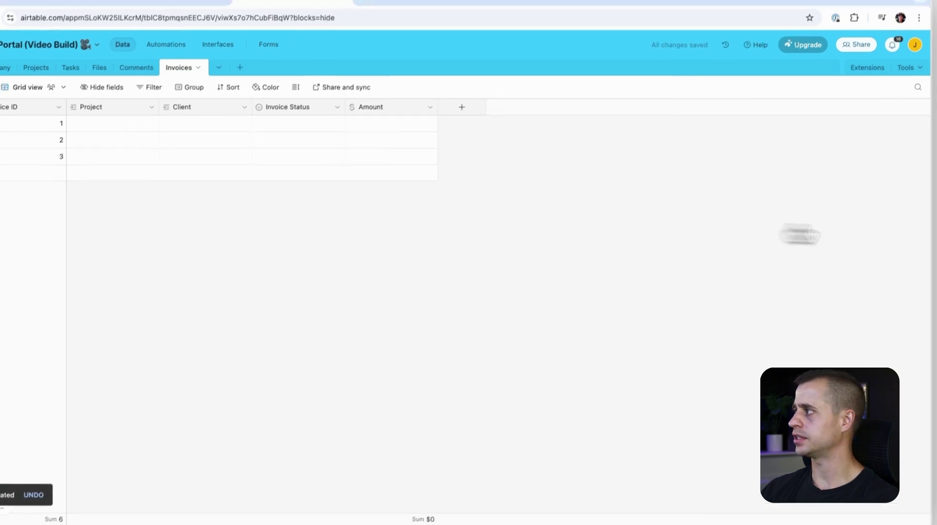
Add a Date field named Invoice Date in the local date format, without time or a default date
{"action": "left_click", "coordinate": [452, 125]}
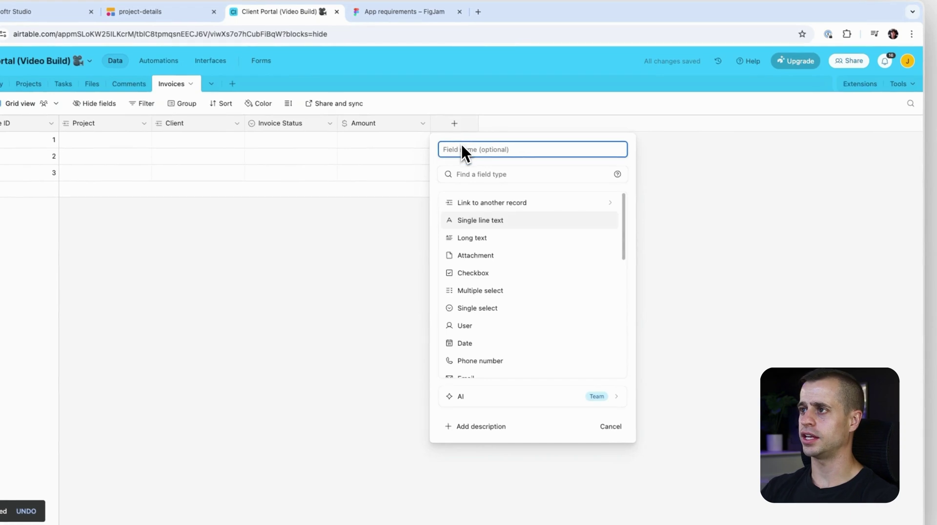
{"action": "type", "text": "Invoice Date"}
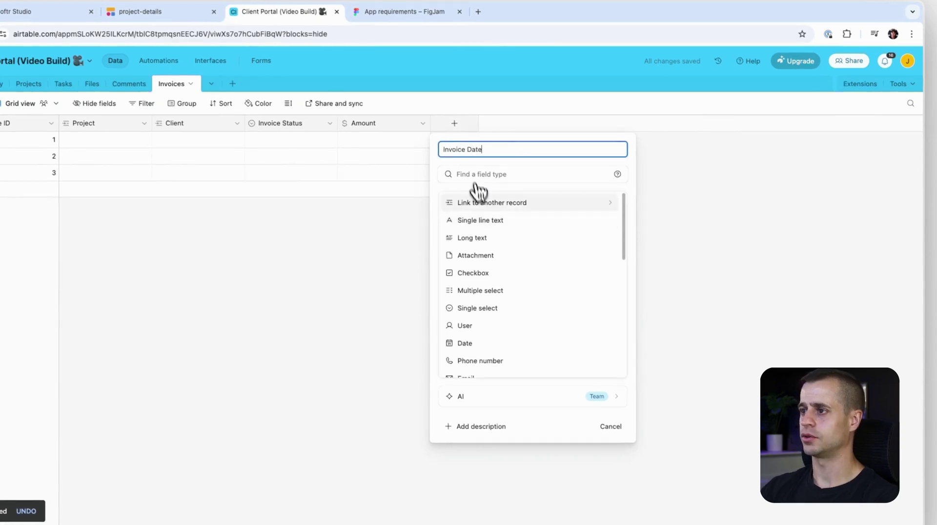
{"action": "scroll", "coordinate": [506, 305], "scroll_direction": "down", "scroll_amount": 3}
{"action": "left_click", "coordinate": [484, 309]}
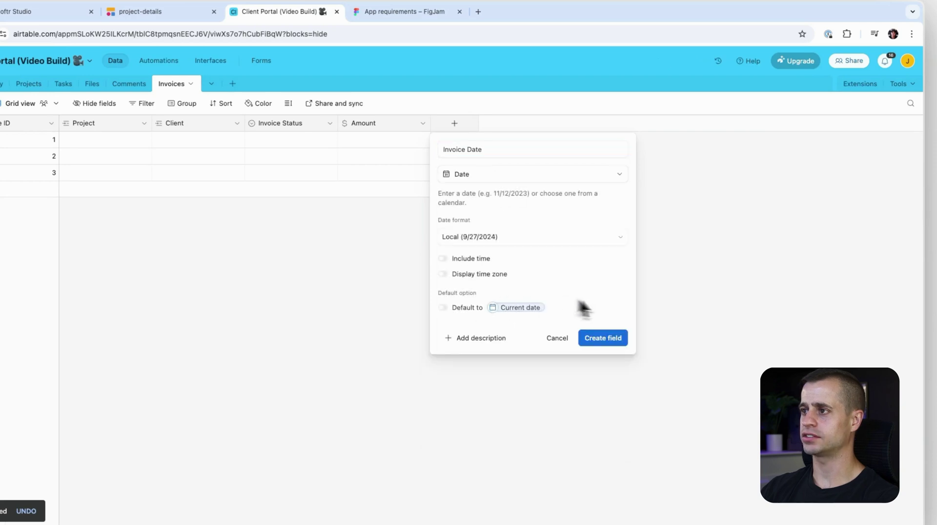
{"action": "left_click", "coordinate": [610, 336]}
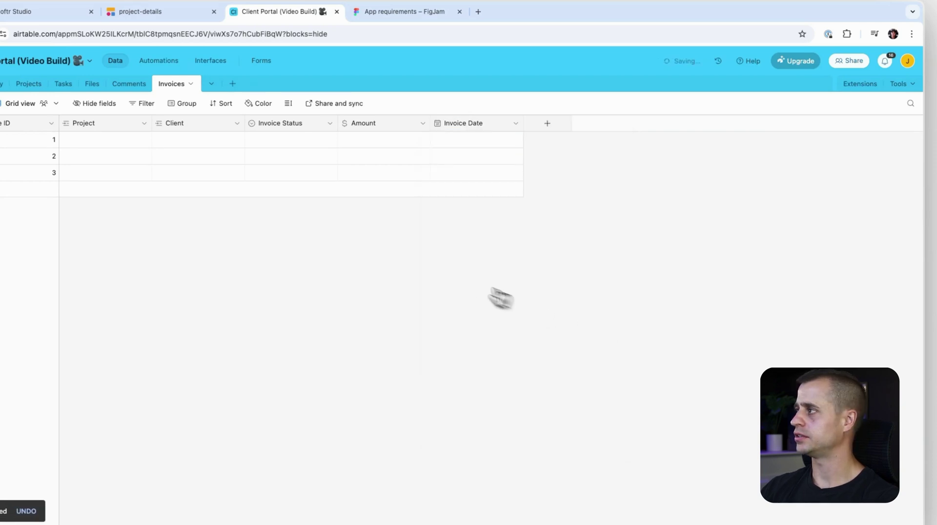
Add a Long text field named Notes to the Invoices table, without rich text formatting
{"action": "left_click", "coordinate": [544, 123]}
{"action": "type", "text": "Notes"}
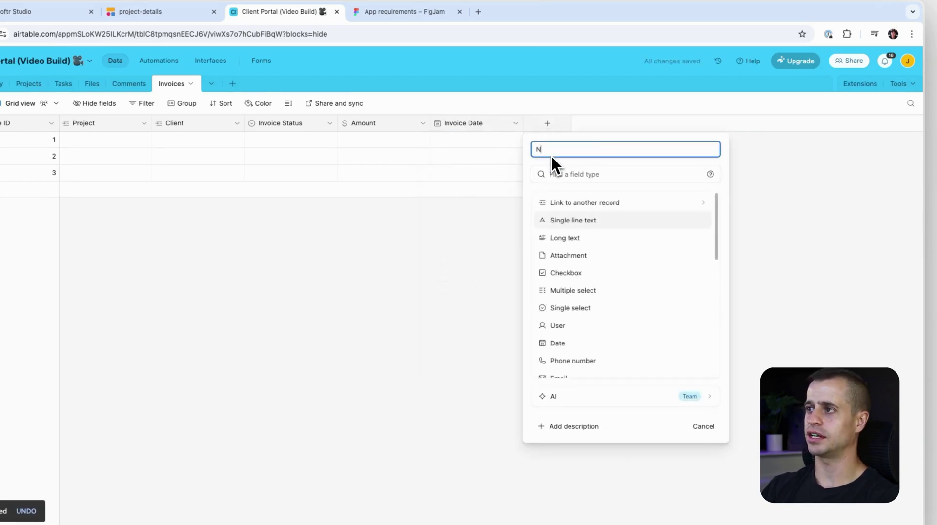
{"action": "left_click", "coordinate": [572, 237]}
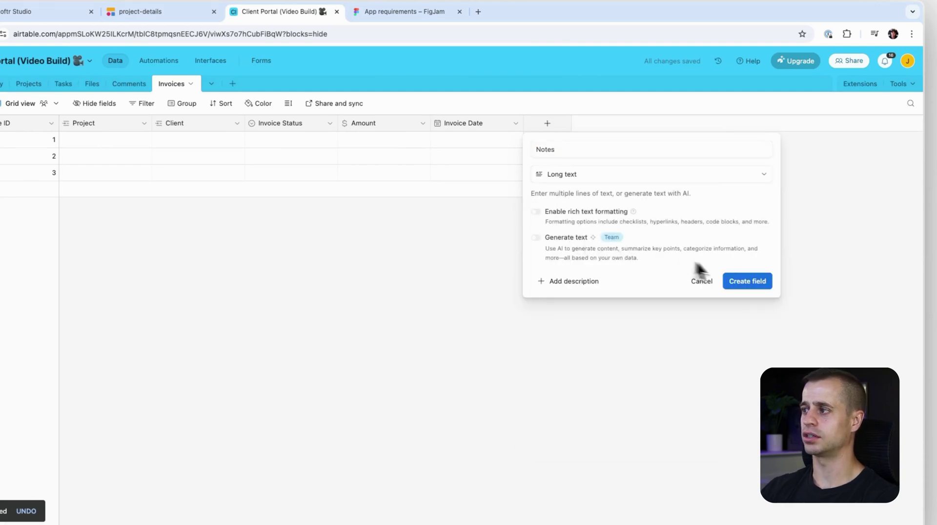
{"action": "left_click", "coordinate": [747, 280]}
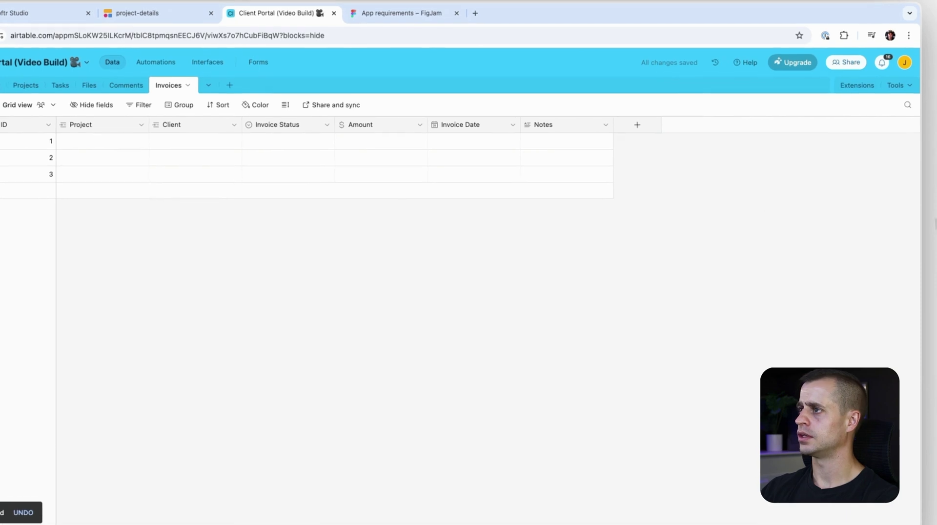
Add a URL field named Payment Link to the Invoices table
{"action": "left_click", "coordinate": [639, 123]}
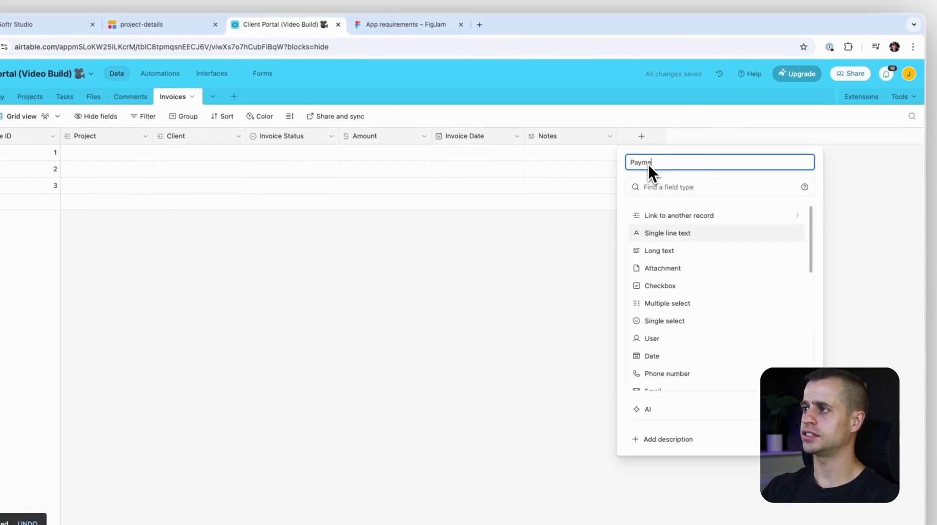
{"action": "type", "text": "Payment Link"}
{"action": "left_click", "coordinate": [662, 190]}
{"action": "type", "text": "url"}
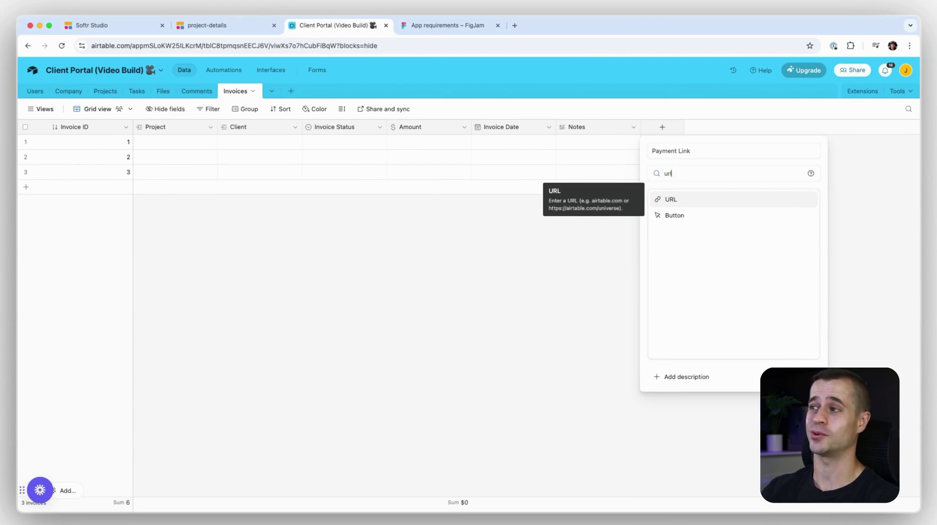
{"action": "left_click", "coordinate": [678, 200]}
{"action": "left_click", "coordinate": [790, 222]}
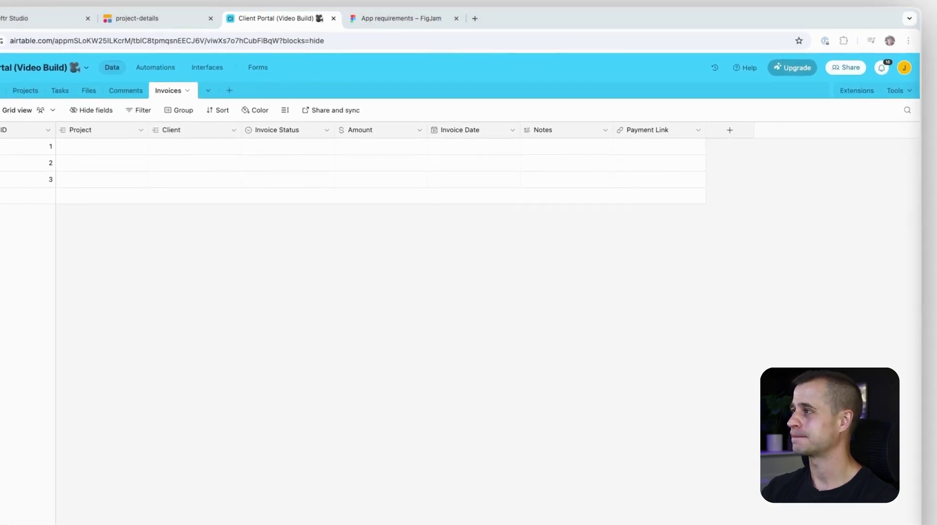
Link invoices 1 to 3 to the Refreshing Brand Identity, Local Market Expansion and Website Redesign projects respectively
{"action": "left_click", "coordinate": [73, 148]}
{"action": "left_click", "coordinate": [63, 147]}
{"action": "left_click", "coordinate": [92, 201]}
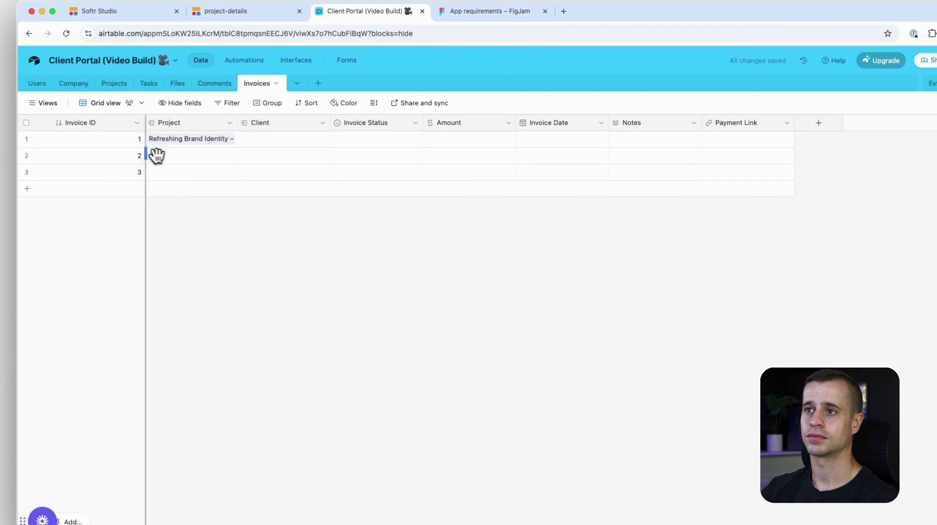
{"action": "left_click", "coordinate": [156, 155]}
{"action": "left_click", "coordinate": [155, 157]}
{"action": "left_click", "coordinate": [182, 263]}
{"action": "left_click", "coordinate": [158, 172]}
{"action": "left_click", "coordinate": [158, 174]}
{"action": "left_click", "coordinate": [210, 307]}
Link invoice 1 to client Aiko & Associates, invoice 2 to Acepoly and invoice 3 to Leonard Krower & Sons
{"action": "left_click", "coordinate": [247, 143]}
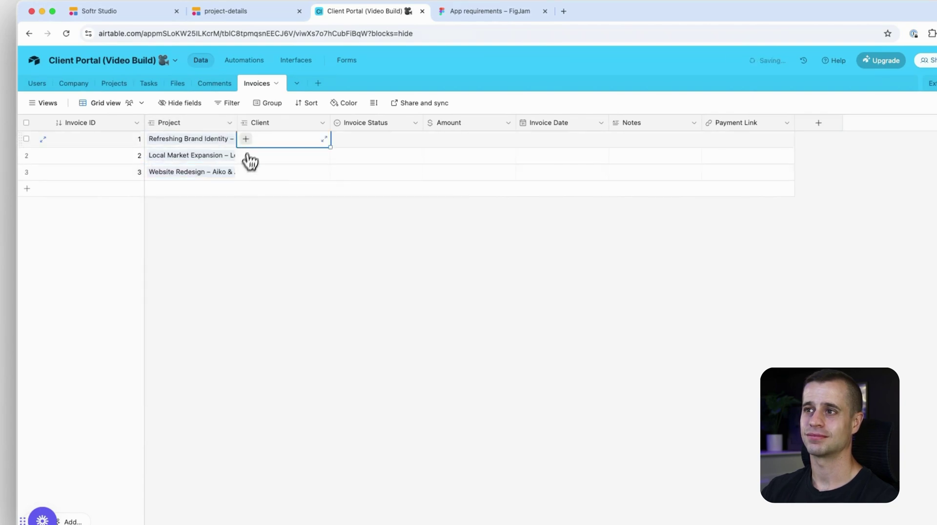
{"action": "left_click", "coordinate": [248, 143]}
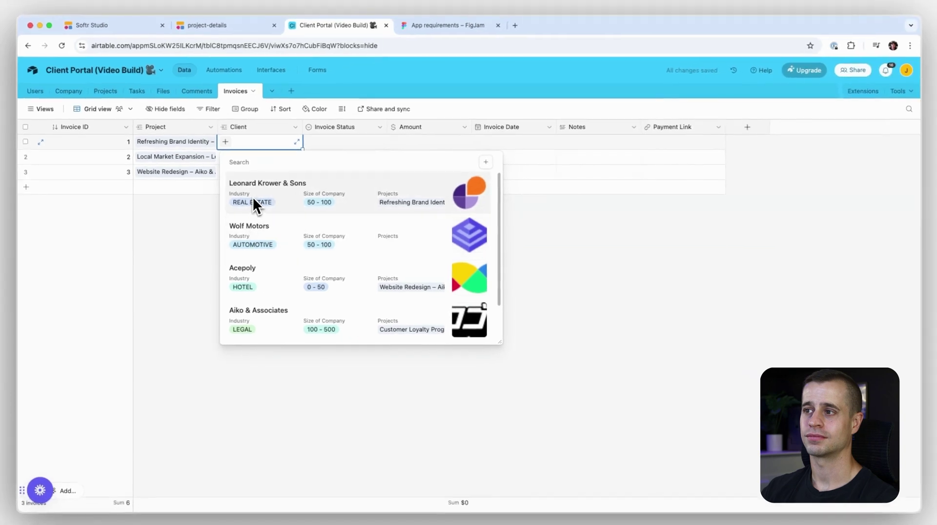
{"action": "scroll", "coordinate": [275, 220], "scroll_direction": "down", "scroll_amount": 2}
{"action": "left_click", "coordinate": [256, 283]}
{"action": "left_click", "coordinate": [237, 174]}
{"action": "left_click", "coordinate": [237, 174]}
{"action": "left_click", "coordinate": [228, 158]}
{"action": "left_click", "coordinate": [227, 159]}
{"action": "left_click", "coordinate": [251, 307]}
Set the Invoice Status of invoices 1 to 3 to Unpaid, Payment Sent and Payment Received respectively
{"action": "left_click", "coordinate": [312, 140]}
{"action": "left_click", "coordinate": [320, 190]}
{"action": "left_click", "coordinate": [334, 157]}
{"action": "left_click", "coordinate": [335, 157]}
{"action": "left_click", "coordinate": [336, 227]}
{"action": "left_click", "coordinate": [344, 172]}
{"action": "left_click", "coordinate": [344, 171]}
{"action": "left_click", "coordinate": [349, 263]}
Fill in the amounts $3,000, $4,800 and $8,000 and the invoice date 11/28/2023 for all three invoices
{"action": "left_click", "coordinate": [425, 140]}
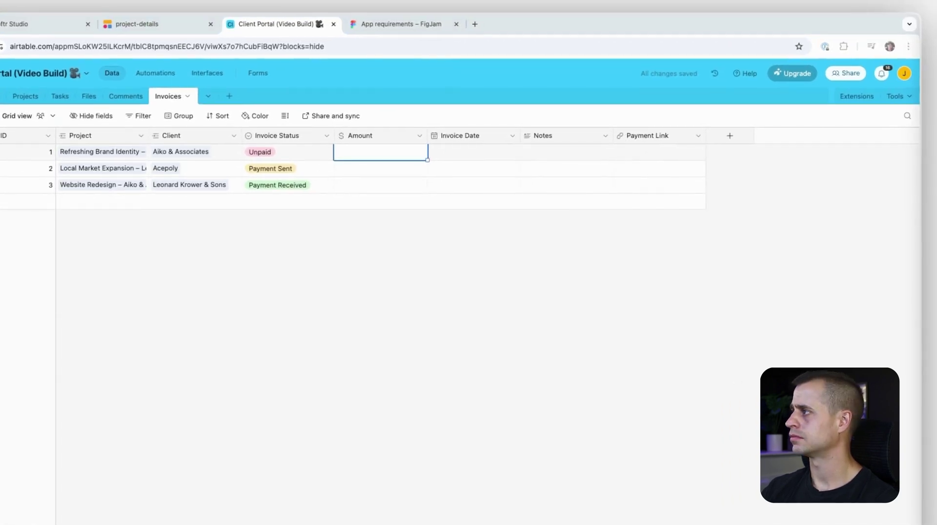
{"action": "type", "text": "$3,000 $4,800 $8,000"}
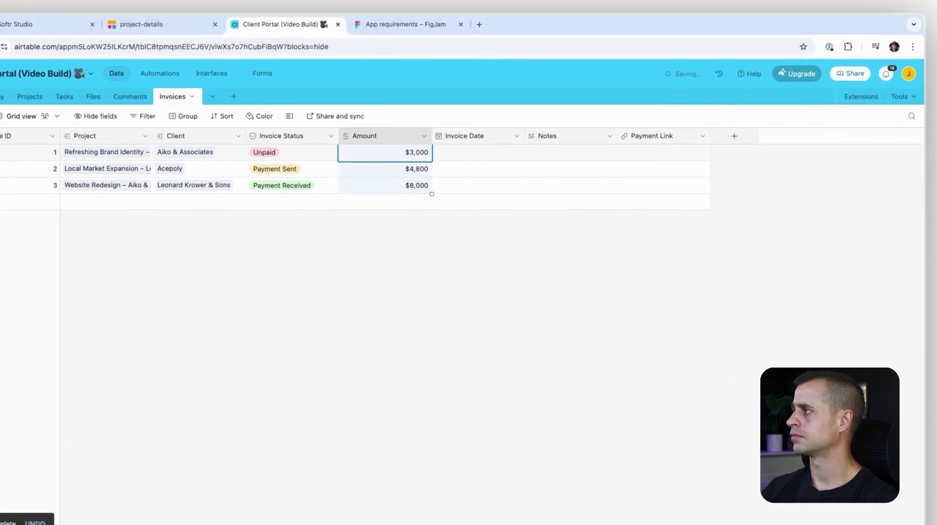
{"action": "key", "text": "Right"}
{"action": "type", "text": "11/28/2023"}
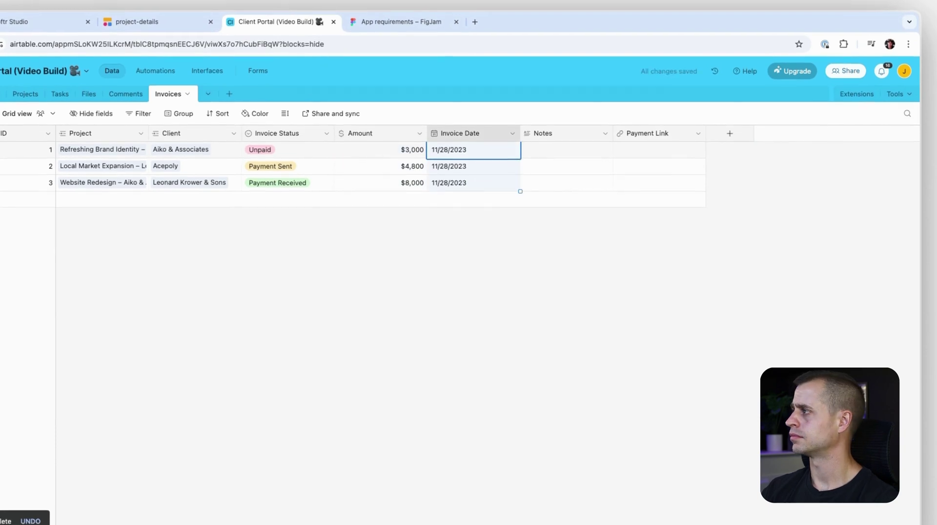
Enter the note "For emergency server backup" for each of the three invoices
{"action": "key", "text": "Right"}
{"action": "type", "text": "For emergency server backup"}
{"action": "left_click", "coordinate": [534, 173]}
{"action": "type", "text": "For emergency server backup"}
{"action": "left_click", "coordinate": [540, 186]}
{"action": "type", "text": "For emergency server backup"}
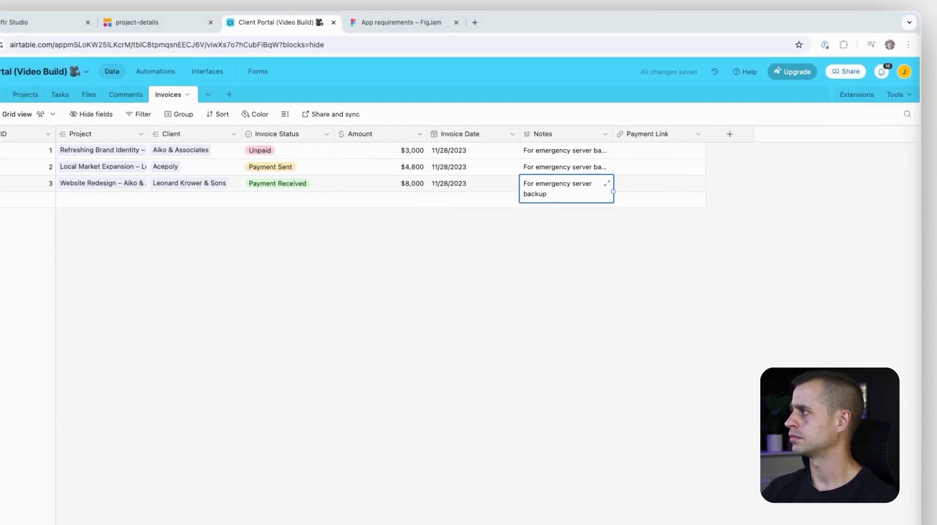
{"action": "left_click", "coordinate": [644, 150]}
{"action": "key", "text": "super+v"}
{"action": "left_click", "coordinate": [531, 342]}
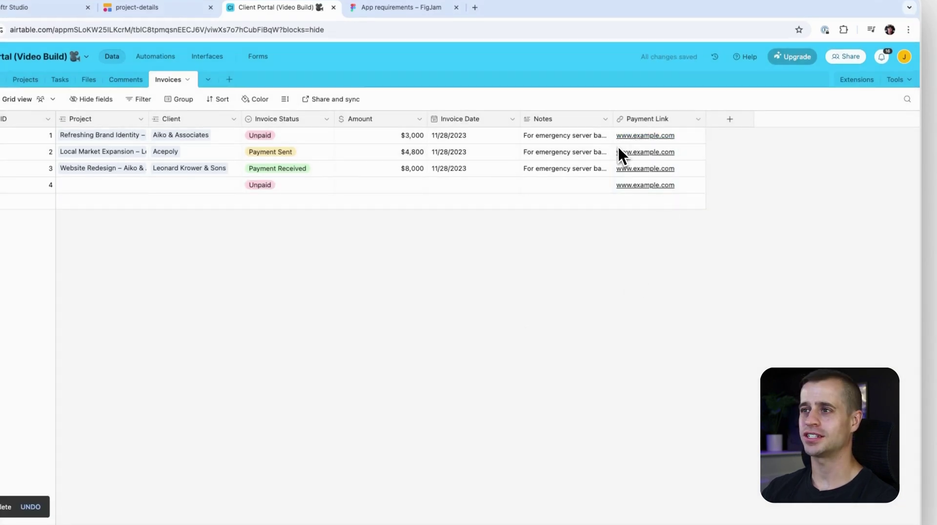
Add an Attachment field named Invoice after the Payment Link field
{"action": "left_click", "coordinate": [727, 122]}
{"action": "type", "text": "Invoice"}
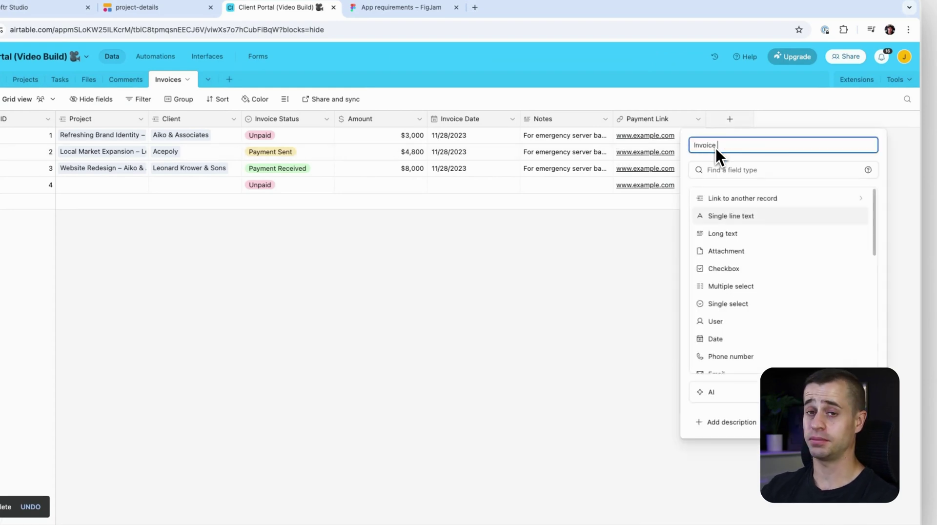
{"action": "left_click", "coordinate": [727, 250]}
{"action": "left_click", "coordinate": [850, 227]}
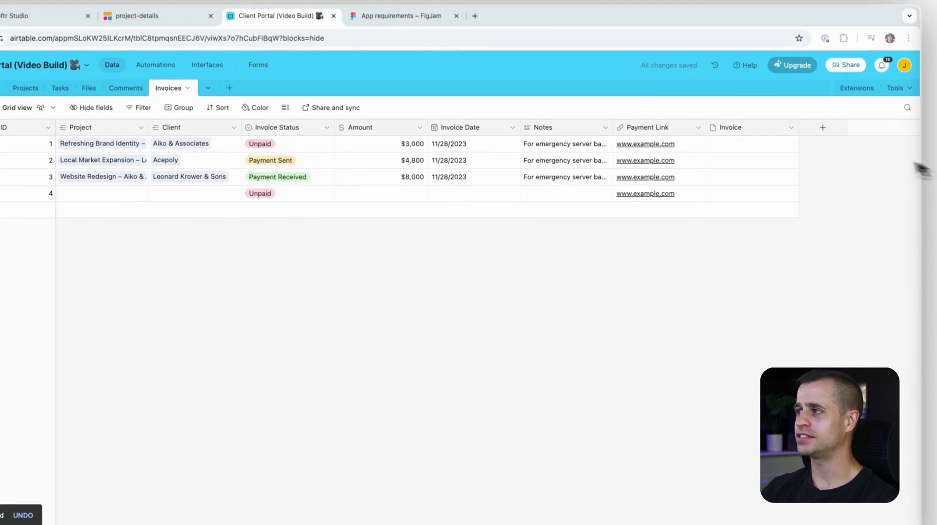
Paste an attachment into the Invoice field of the first three invoices and delete the extra fourth record
{"action": "left_click", "coordinate": [747, 143]}
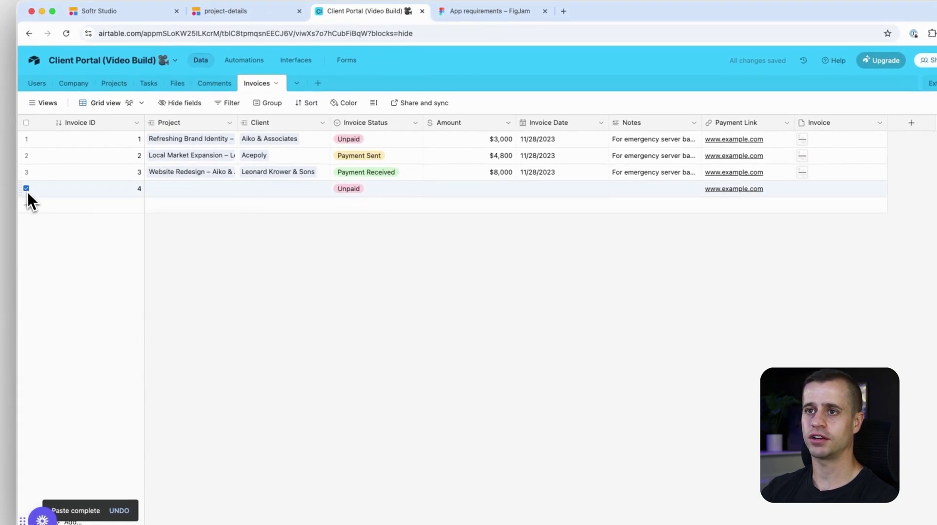
{"action": "right_click", "coordinate": [34, 197]}
{"action": "left_click", "coordinate": [82, 370]}
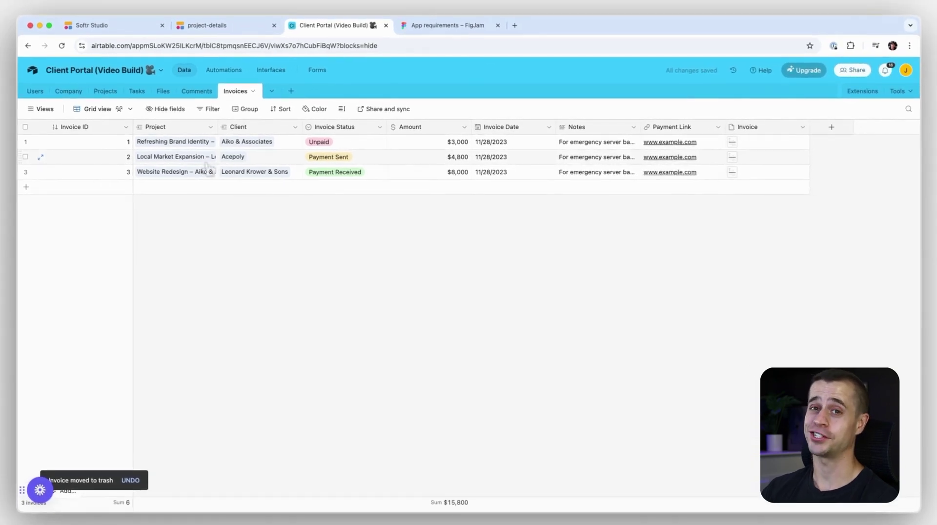
Switch to Softr and examine the Invoices and Files buttons in the project-details page preview
{"action": "left_click", "coordinate": [113, 26]}
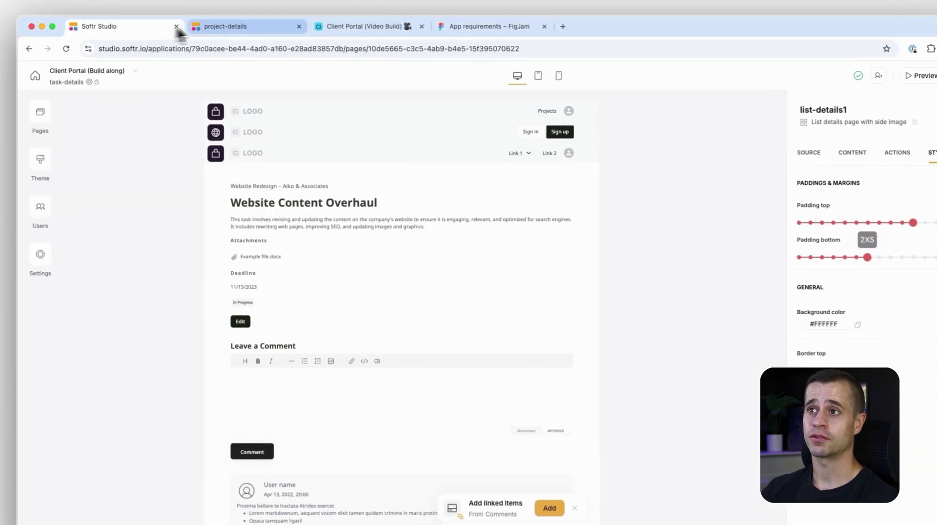
{"action": "left_click", "coordinate": [194, 28]}
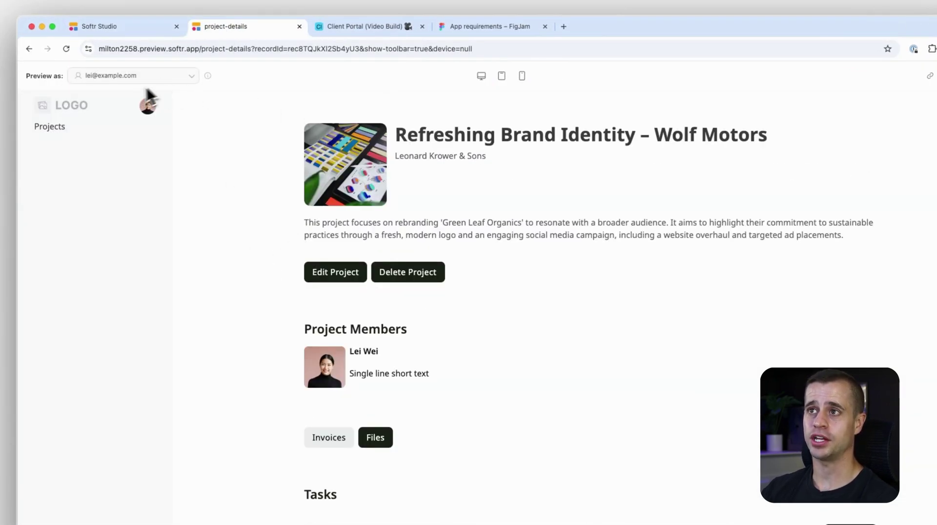
{"action": "scroll", "coordinate": [312, 319], "scroll_direction": "down", "scroll_amount": 3}
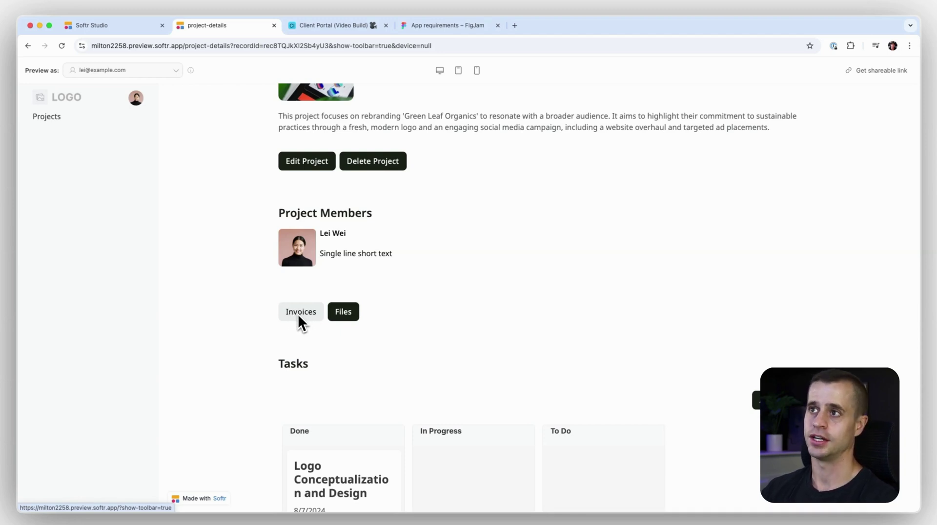
In Softr Studio, open the project-details page and select the block holding the Invoices and Files buttons
{"action": "left_click", "coordinate": [127, 25]}
{"action": "left_click", "coordinate": [45, 102]}
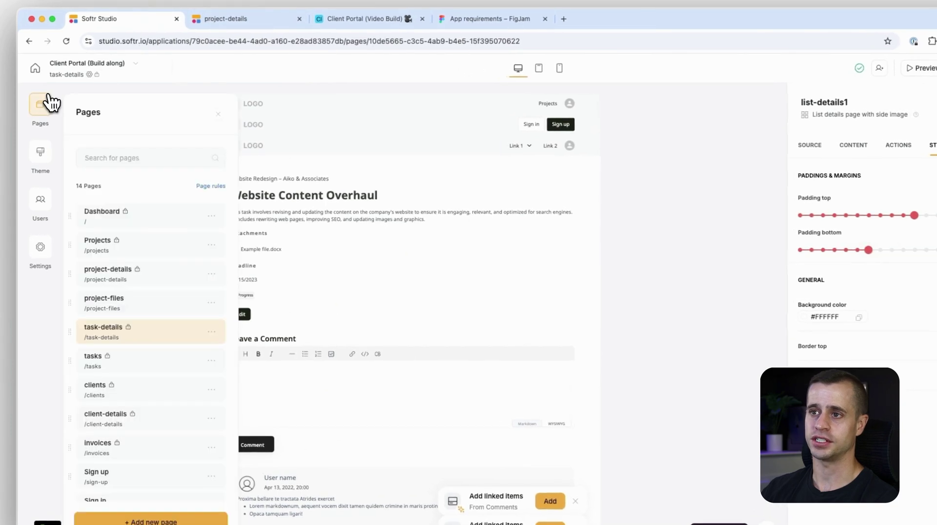
{"action": "left_click", "coordinate": [124, 272]}
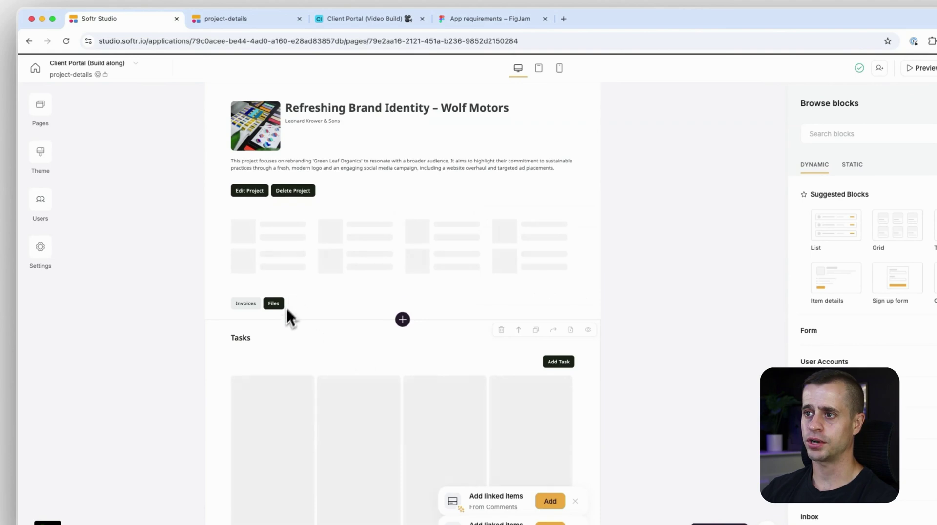
{"action": "left_click", "coordinate": [286, 311]}
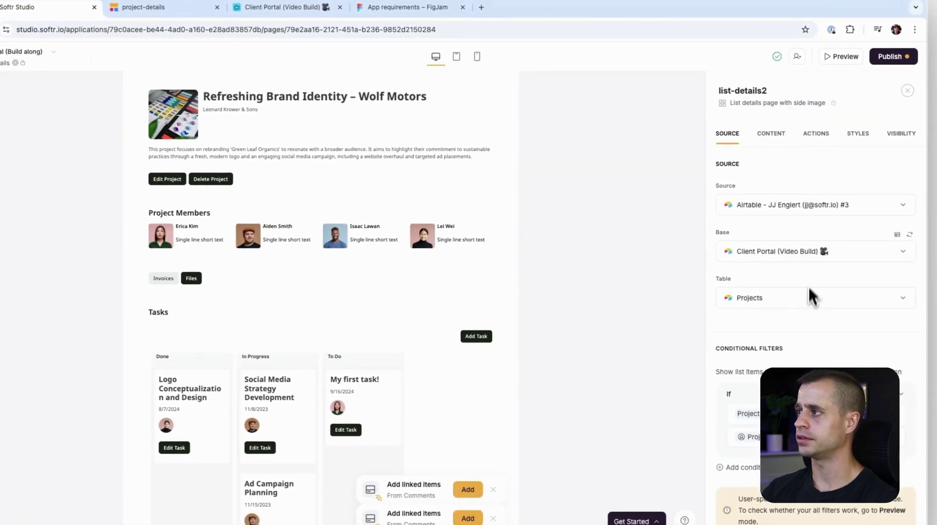
Restyle the Files button with background color #F5F5F5 and text color #000000
{"action": "left_click", "coordinate": [815, 135]}
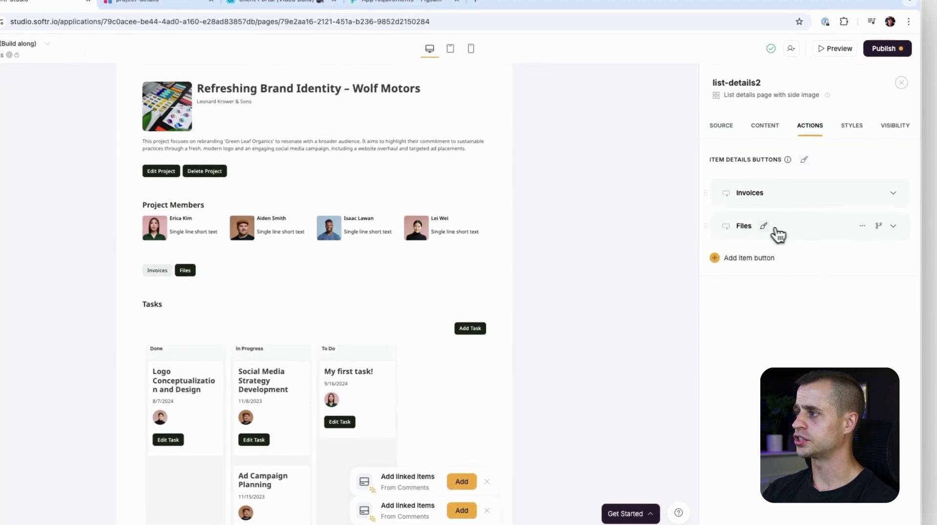
{"action": "left_click", "coordinate": [764, 226]}
{"action": "left_click", "coordinate": [715, 362]}
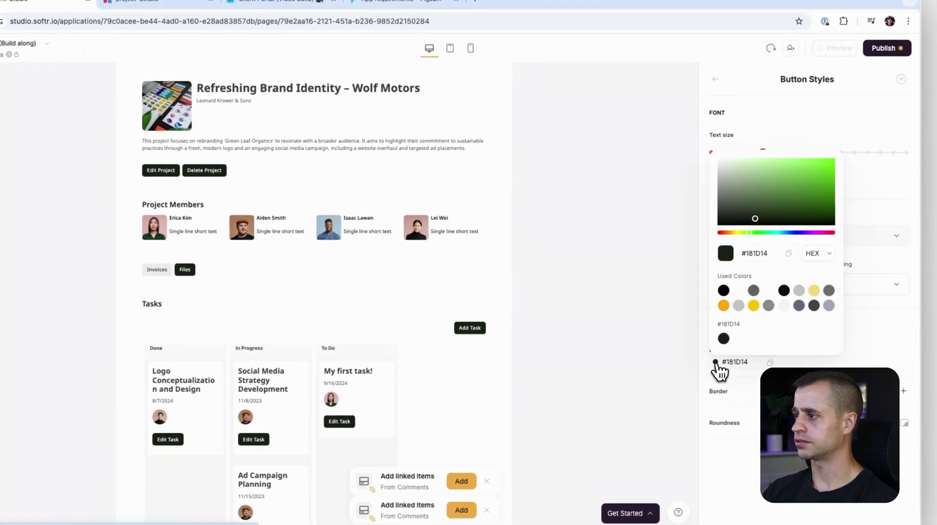
{"action": "left_click", "coordinate": [783, 305]}
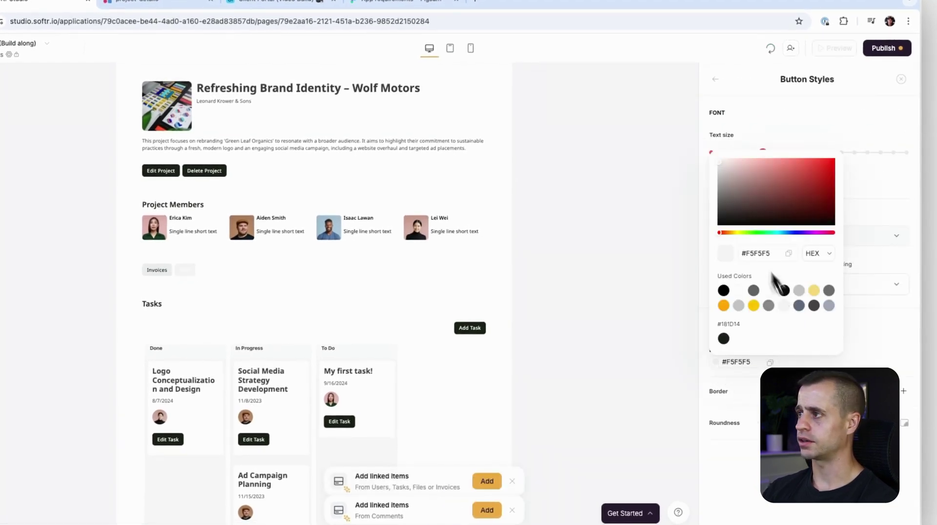
{"action": "left_click", "coordinate": [743, 141]}
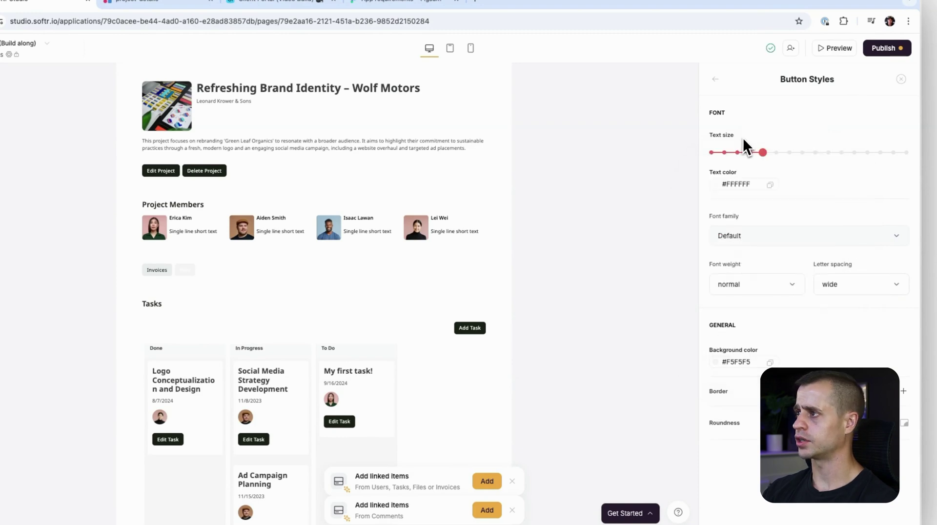
{"action": "left_click", "coordinate": [718, 184]}
{"action": "left_click", "coordinate": [724, 332]}
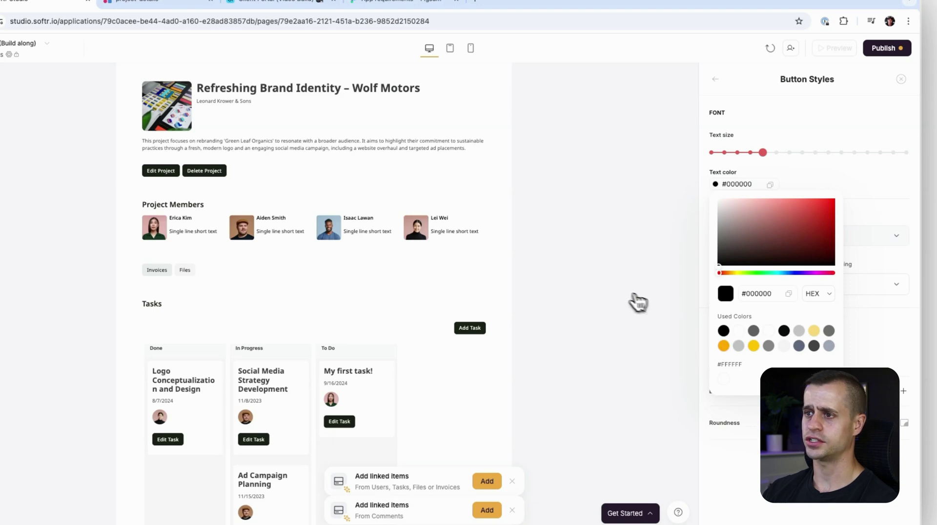
{"action": "left_click", "coordinate": [801, 142]}
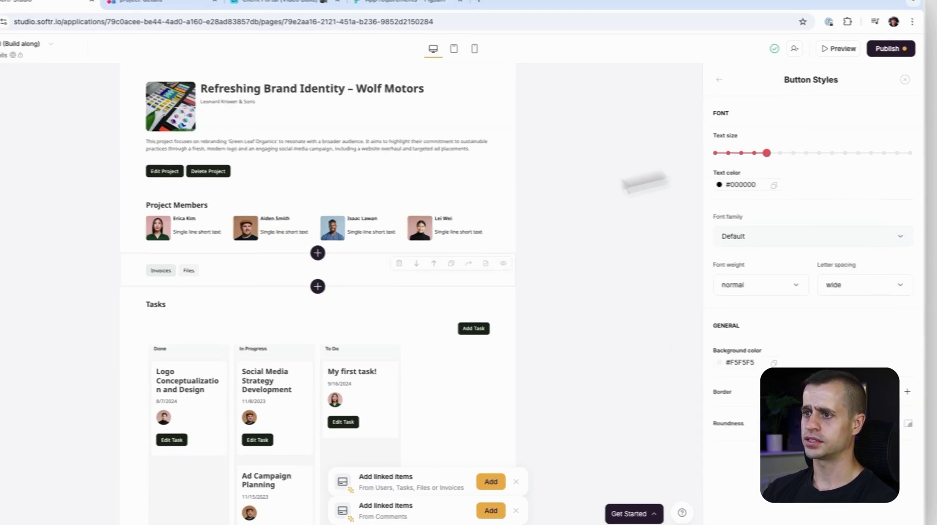
{"action": "left_click", "coordinate": [760, 84]}
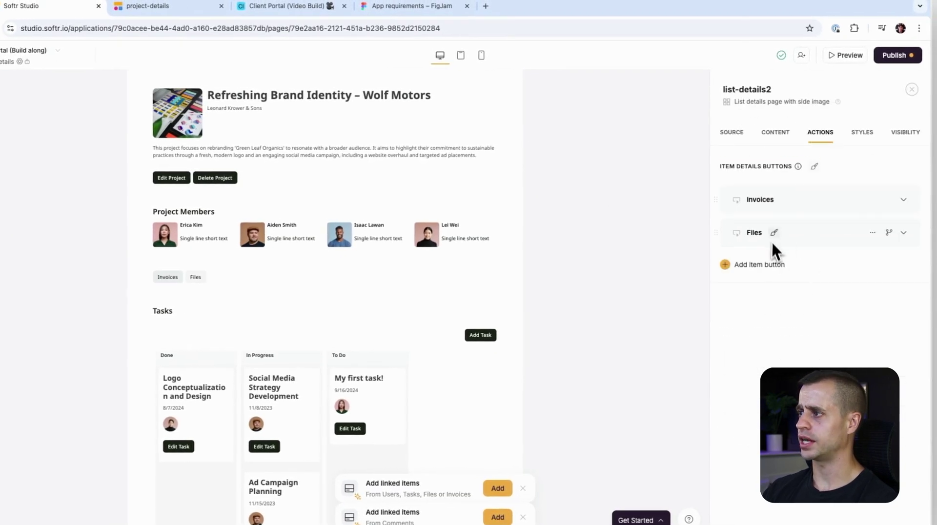
Set the Invoices button's background color to #F5F5F5
{"action": "left_click", "coordinate": [786, 199]}
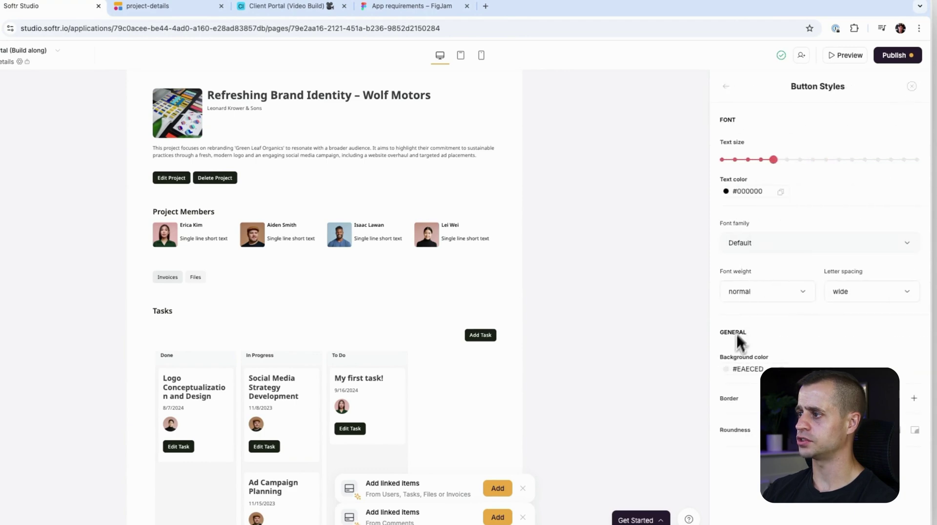
{"action": "left_click", "coordinate": [726, 369]}
{"action": "left_click", "coordinate": [794, 312]}
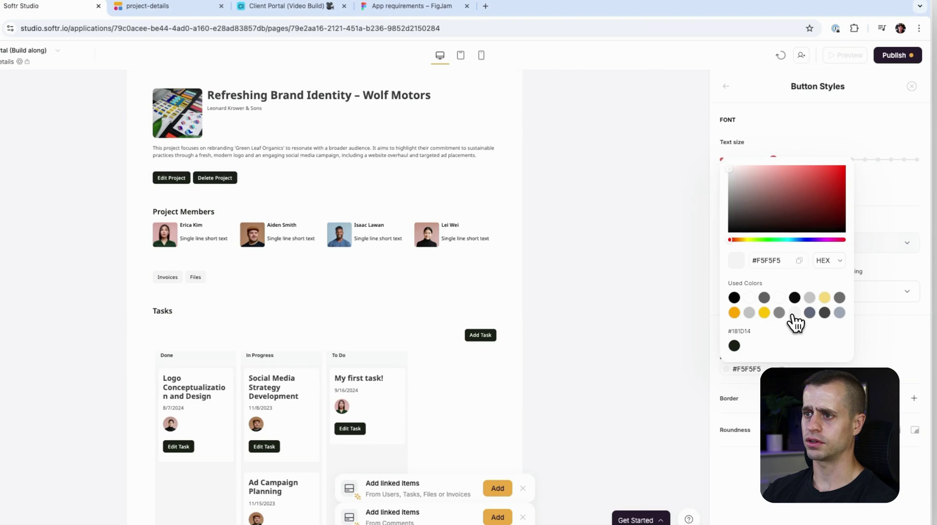
{"action": "left_click", "coordinate": [732, 142]}
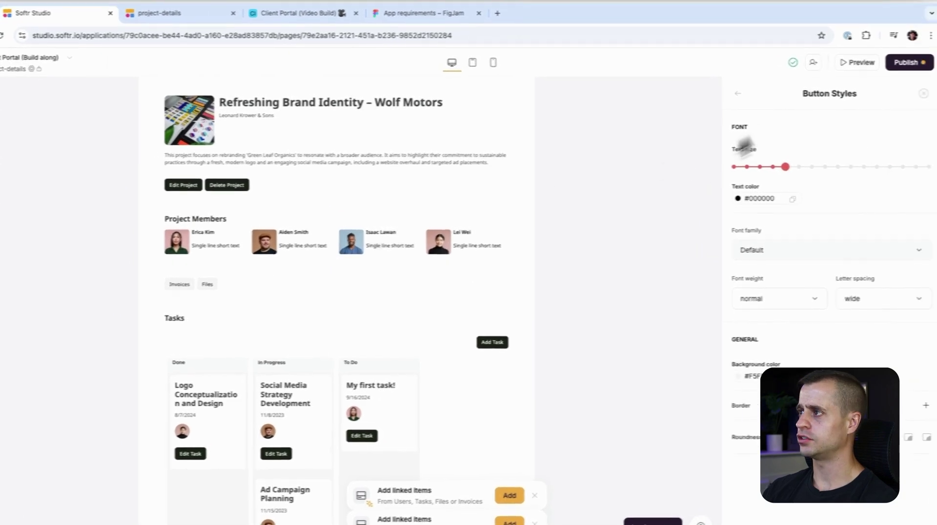
{"action": "left_click", "coordinate": [738, 93]}
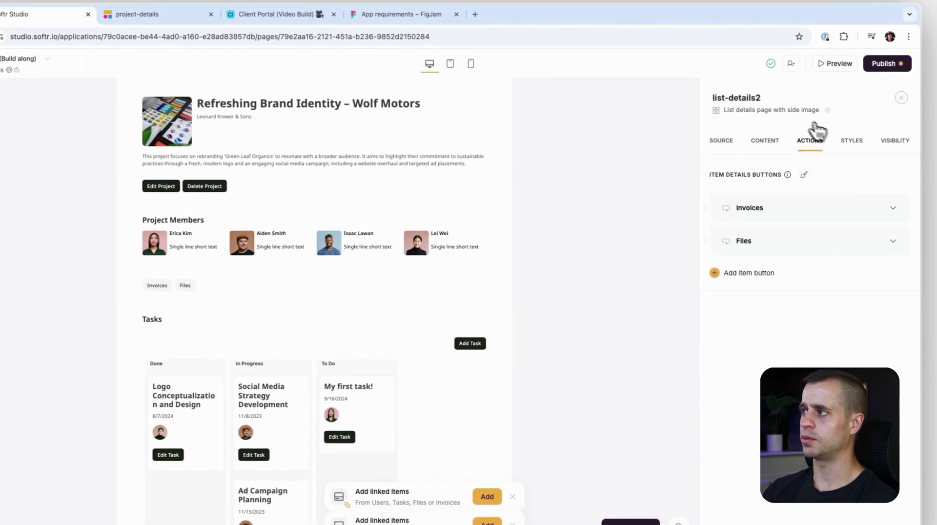
Check which details pages the Invoices button can open and duplicate the project-files page
{"action": "left_click", "coordinate": [872, 215]}
{"action": "left_click", "coordinate": [824, 282]}
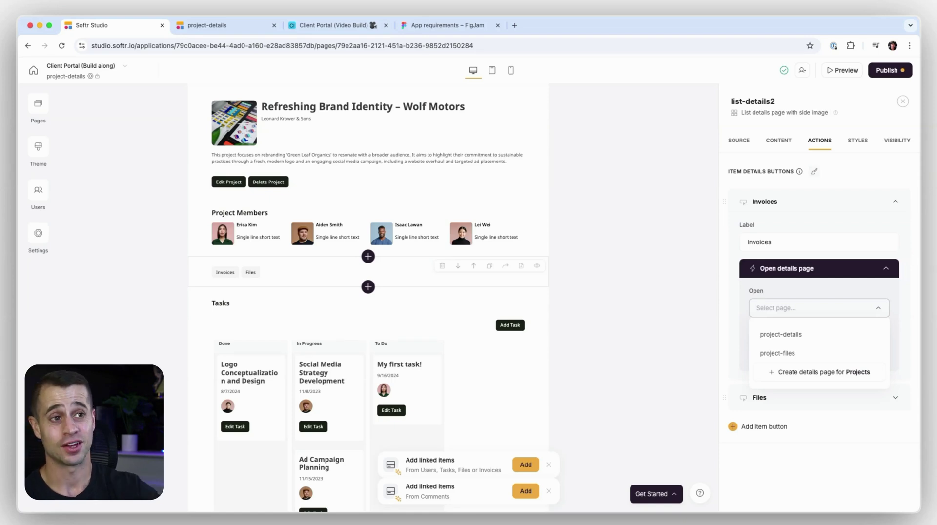
{"action": "left_click", "coordinate": [39, 104]}
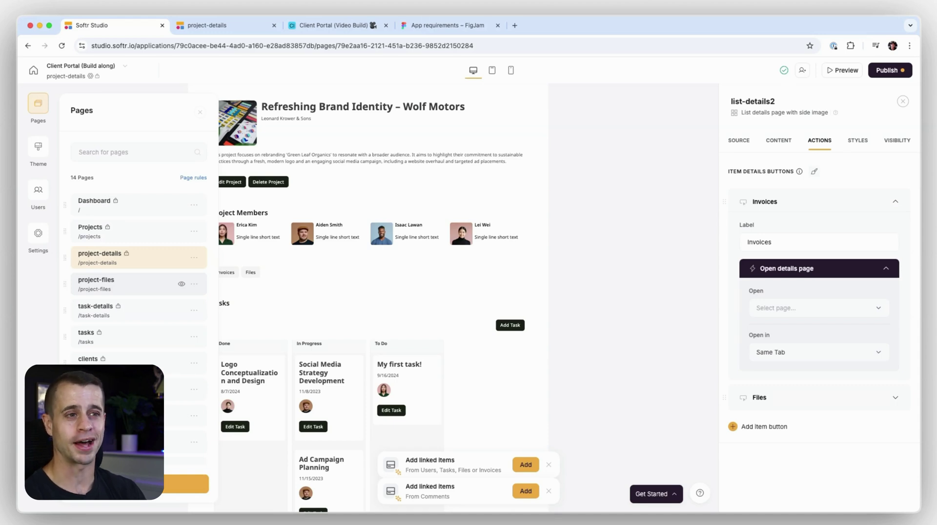
{"action": "left_click", "coordinate": [194, 284]}
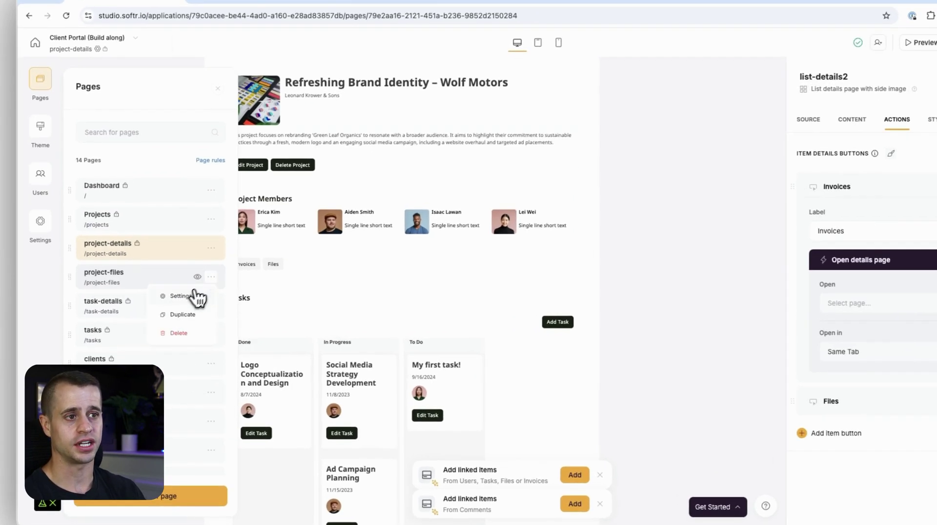
{"action": "left_click", "coordinate": [185, 314]}
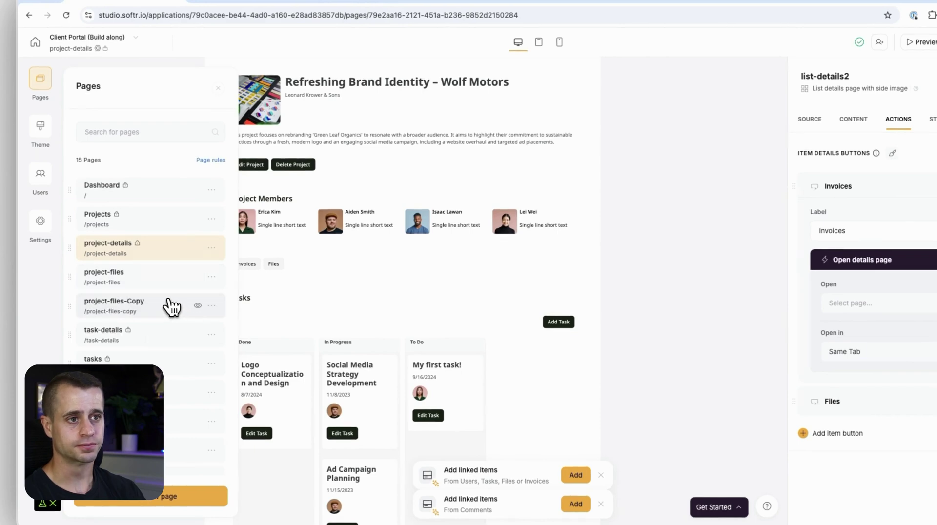
In the copied page's settings, set both the page name and the page URL to project-invoices
{"action": "left_click", "coordinate": [212, 305]}
{"action": "left_click", "coordinate": [201, 321]}
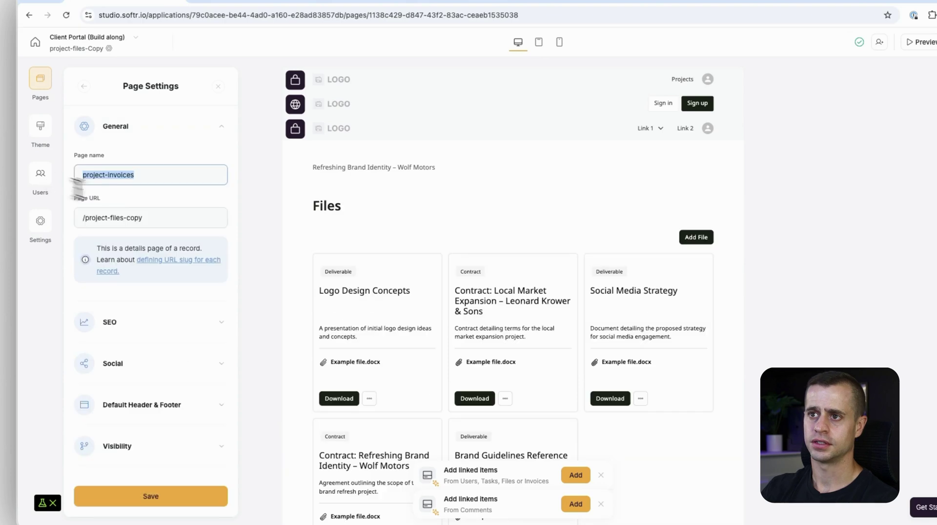
{"action": "left_click_drag", "start_coordinate": [146, 217], "coordinate": [84, 218]}
{"action": "type", "text": "project-invoices"}
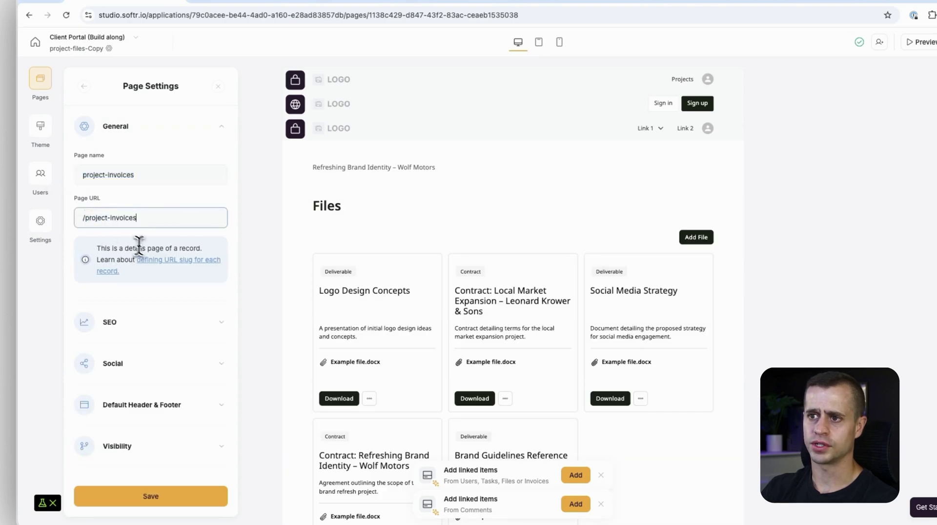
Restrict the project-invoices page's visibility to logged-in users and save the page settings
{"action": "scroll", "coordinate": [157, 360], "scroll_direction": "down", "scroll_amount": 1}
{"action": "left_click", "coordinate": [175, 417]}
{"action": "scroll", "coordinate": [157, 390], "scroll_direction": "down", "scroll_amount": 1}
{"action": "left_click", "coordinate": [147, 418]}
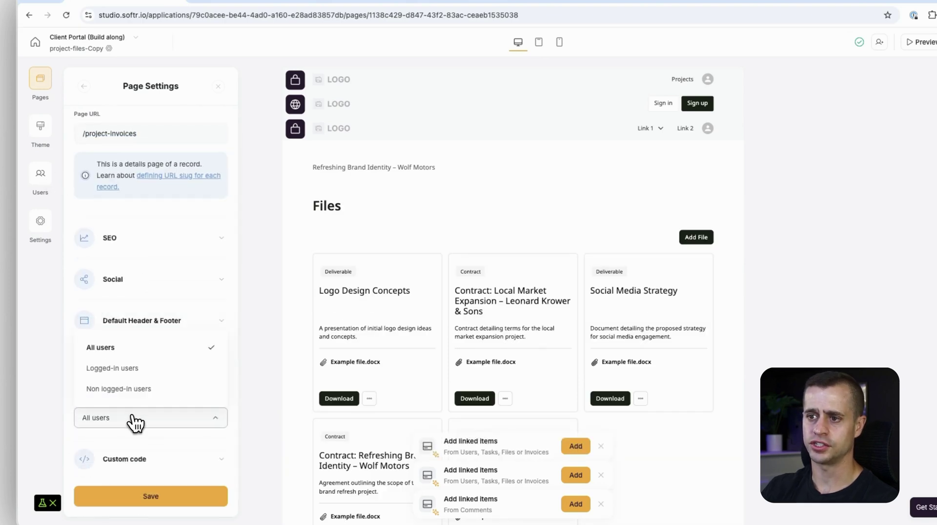
{"action": "left_click", "coordinate": [122, 369]}
{"action": "scroll", "coordinate": [162, 401], "scroll_direction": "up", "scroll_amount": 3}
{"action": "left_click", "coordinate": [168, 501]}
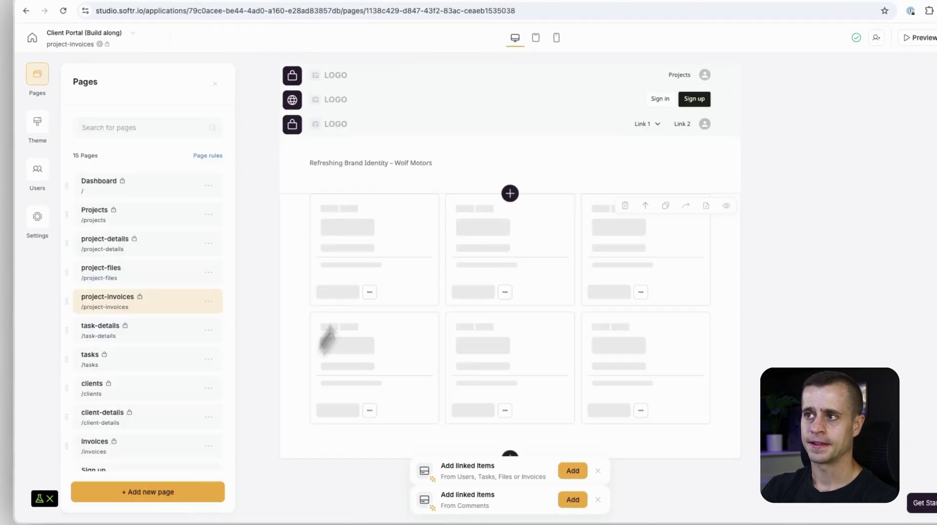
Select the project title block on the project-invoices page and dismiss the Add linked items suggestions
{"action": "left_click", "coordinate": [385, 172]}
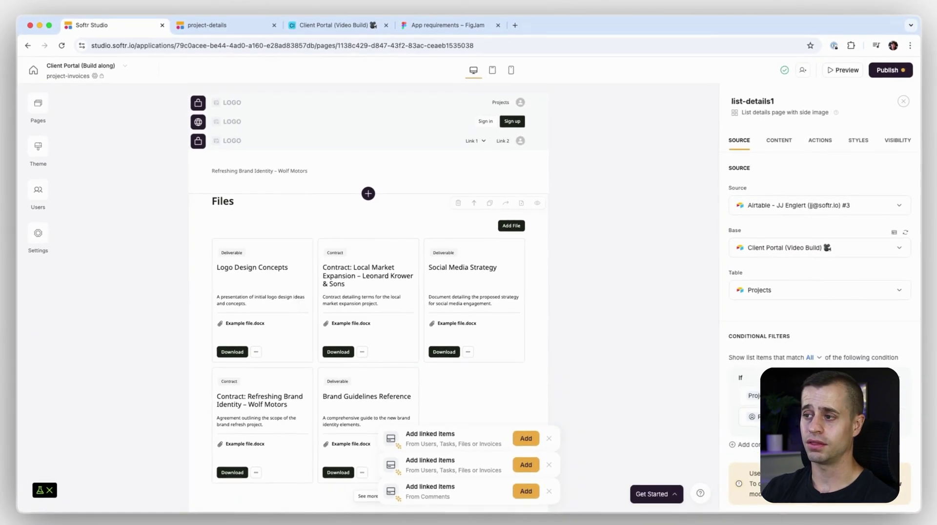
{"action": "scroll", "coordinate": [576, 382], "scroll_direction": "down", "scroll_amount": 2}
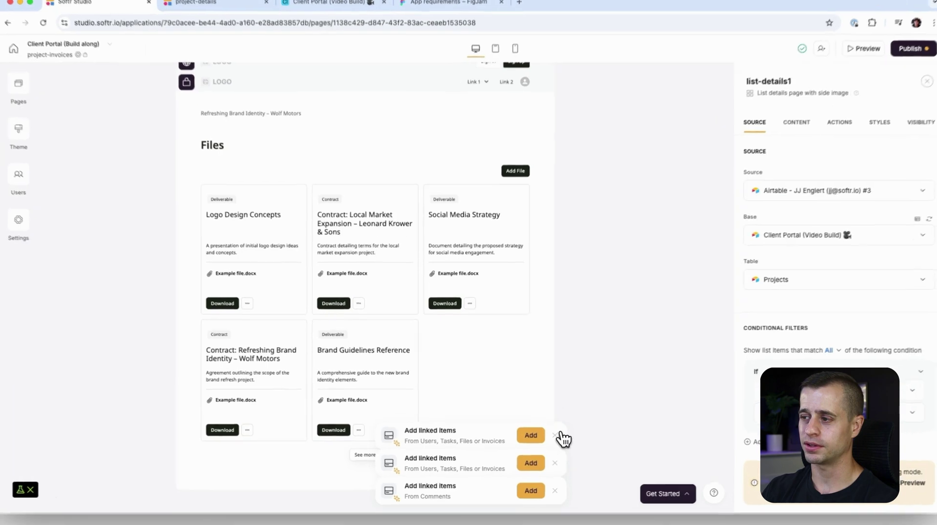
{"action": "left_click", "coordinate": [548, 438]}
{"action": "left_click", "coordinate": [560, 491]}
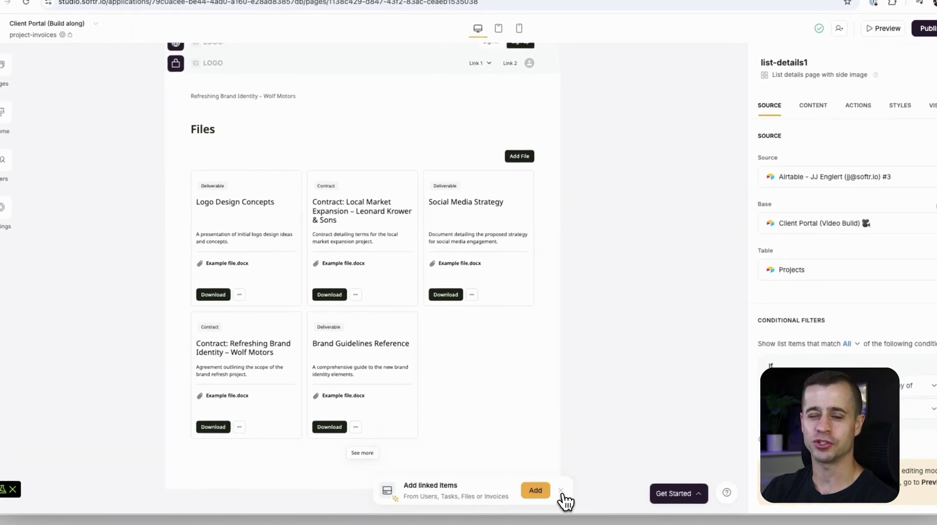
{"action": "left_click", "coordinate": [560, 491]}
{"action": "scroll", "coordinate": [381, 335], "scroll_direction": "up", "scroll_amount": 1}
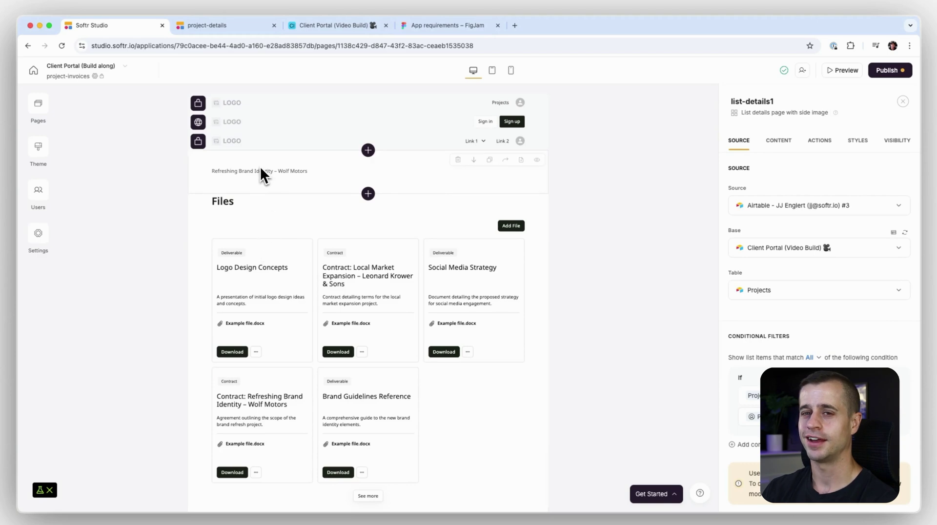
Delete the Files list block from the project-invoices page
{"action": "left_click", "coordinate": [303, 208]}
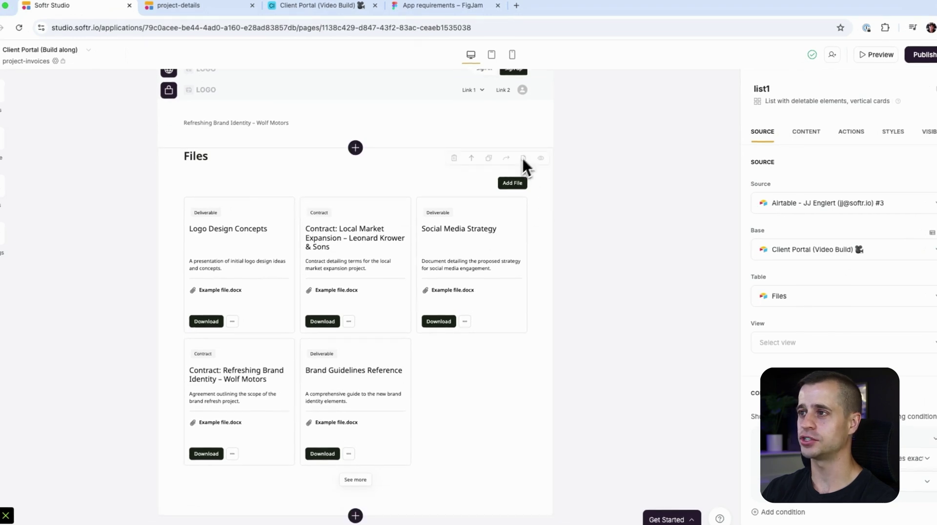
{"action": "left_click", "coordinate": [454, 161]}
{"action": "left_click", "coordinate": [559, 315]}
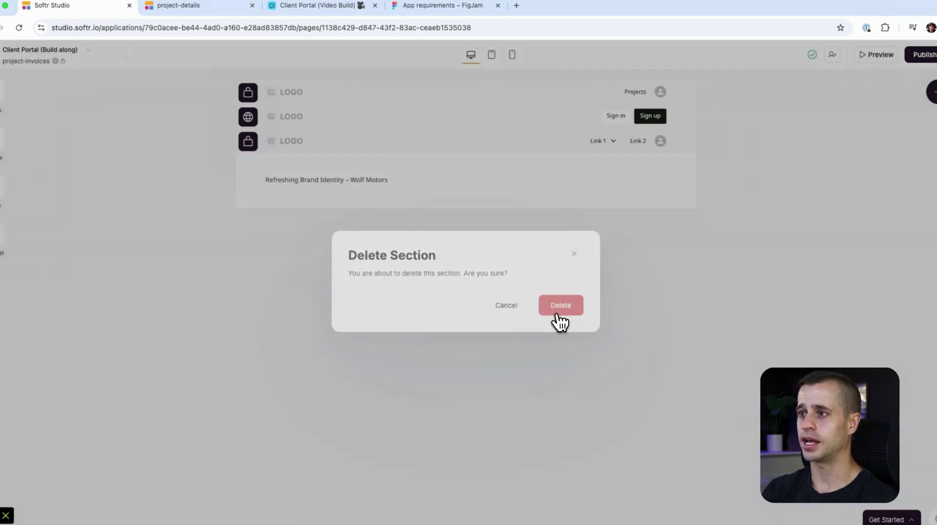
Add a New Table Block below the project title and connect it to the Invoices table
{"action": "left_click", "coordinate": [460, 208]}
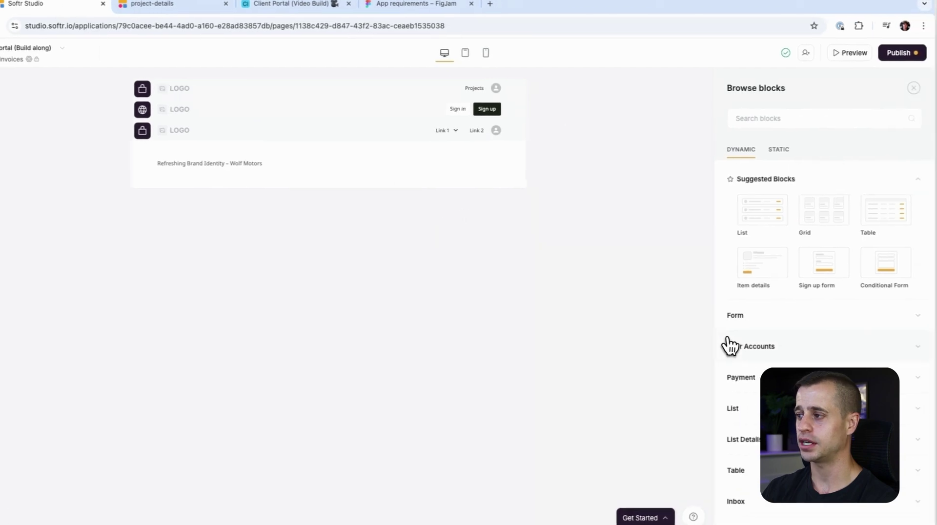
{"action": "scroll", "coordinate": [732, 347], "scroll_direction": "down", "scroll_amount": 3}
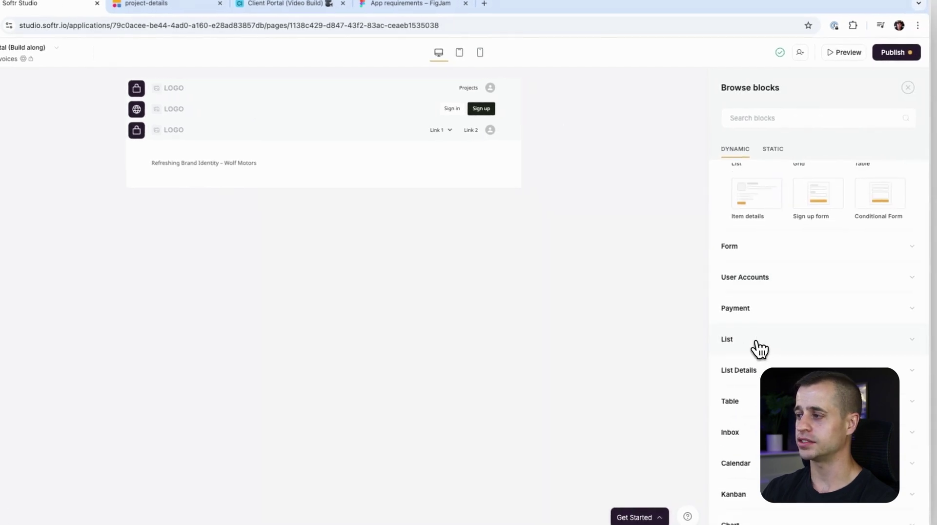
{"action": "scroll", "coordinate": [758, 354], "scroll_direction": "down", "scroll_amount": 1}
{"action": "left_click", "coordinate": [753, 364]}
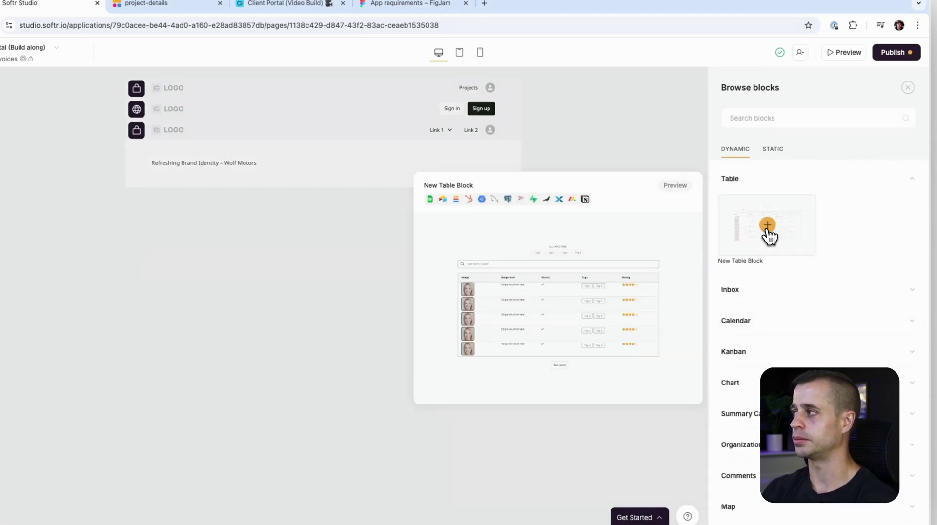
{"action": "left_click", "coordinate": [767, 226]}
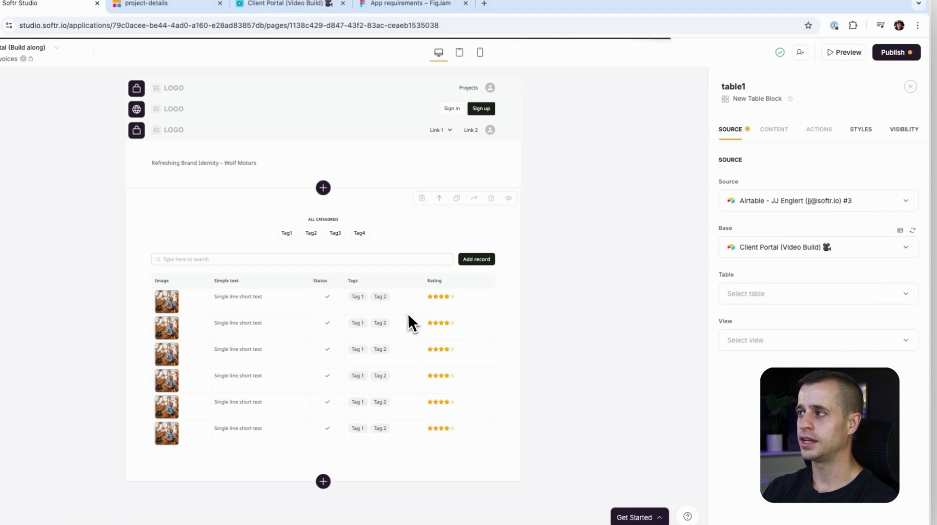
{"action": "left_click", "coordinate": [771, 294]}
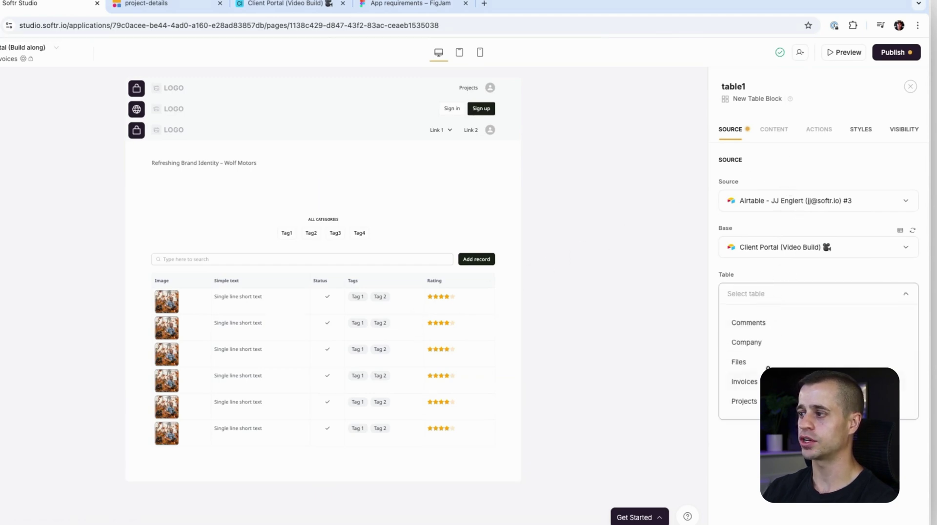
{"action": "left_click", "coordinate": [744, 382]}
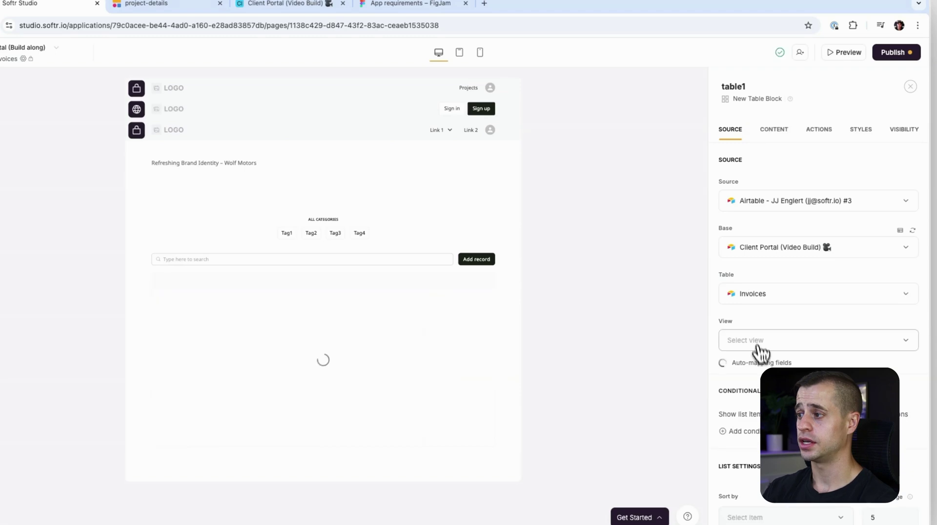
Add a conditional filter to the invoices table so that Project includes any of the current record's Project Name
{"action": "scroll", "coordinate": [758, 344], "scroll_direction": "down", "scroll_amount": 2}
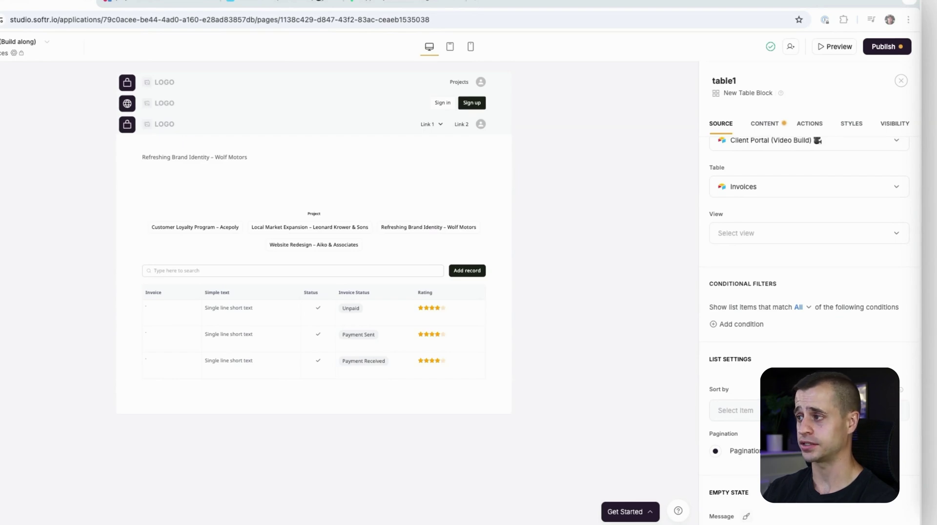
{"action": "left_click", "coordinate": [741, 324]}
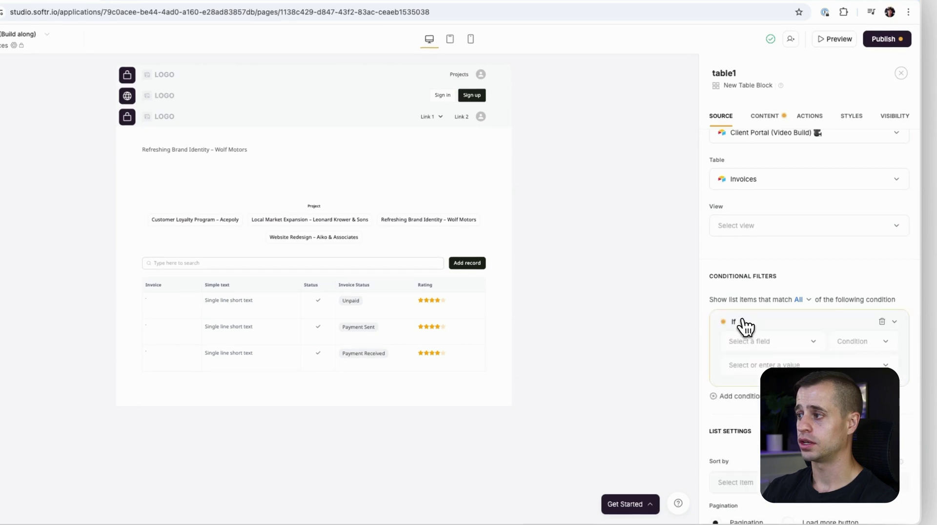
{"action": "left_click", "coordinate": [760, 342]}
{"action": "scroll", "coordinate": [767, 361], "scroll_direction": "down", "scroll_amount": 5}
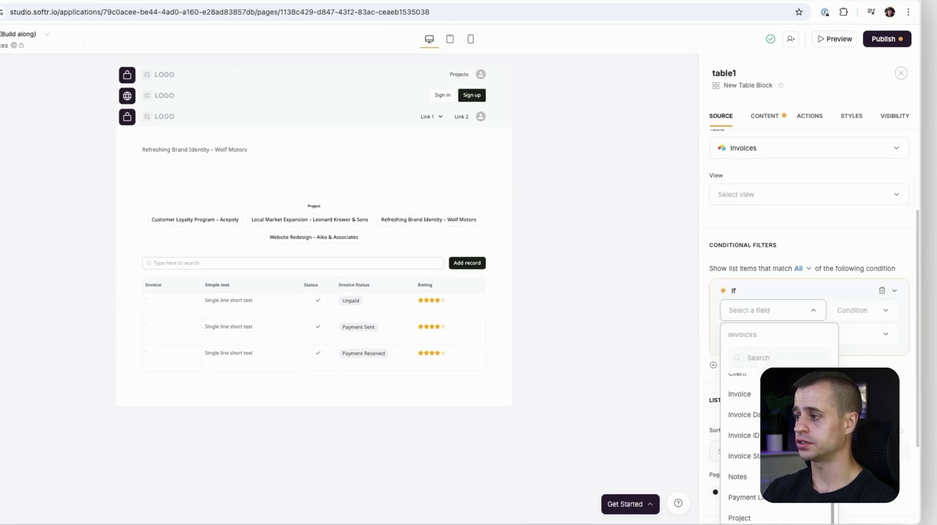
{"action": "left_click", "coordinate": [740, 423]}
{"action": "left_click", "coordinate": [867, 222]}
{"action": "left_click", "coordinate": [845, 245]}
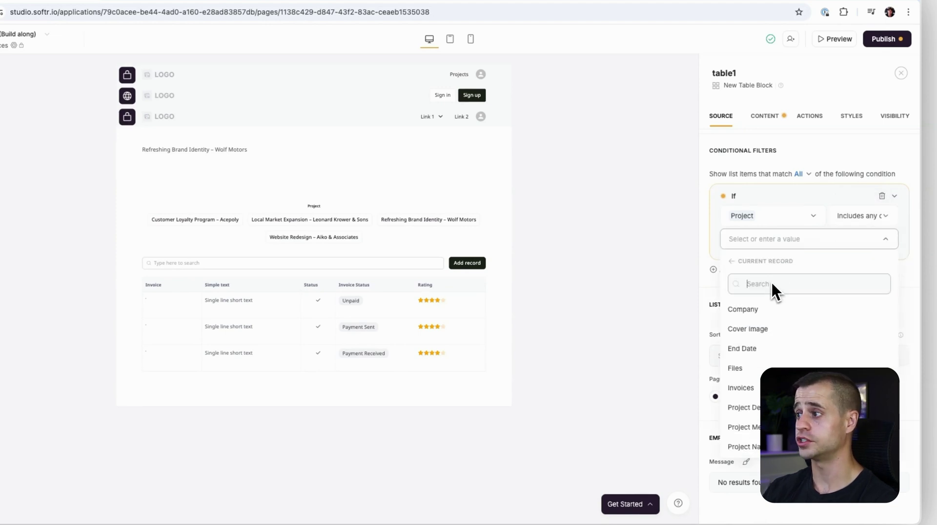
{"action": "left_click", "coordinate": [742, 446]}
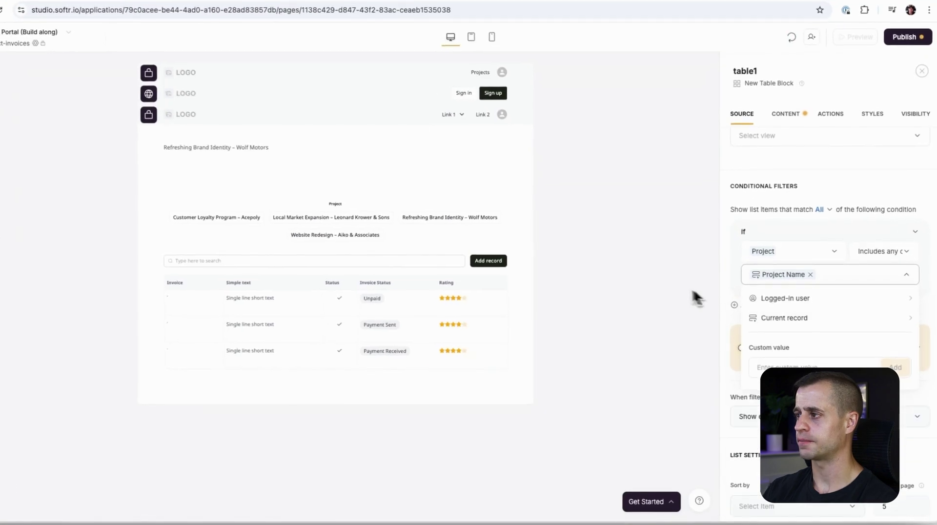
{"action": "left_click", "coordinate": [660, 288]}
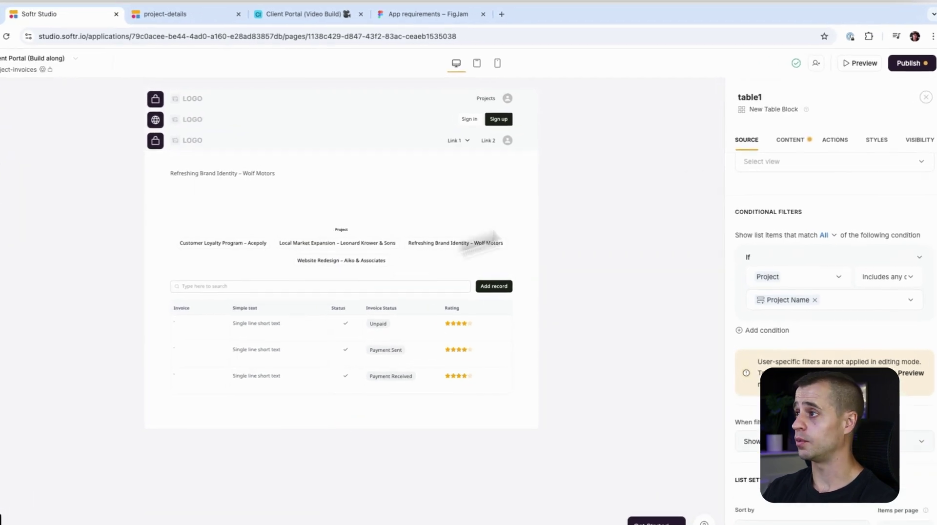
{"action": "scroll", "coordinate": [809, 273], "scroll_direction": "down", "scroll_amount": 3}
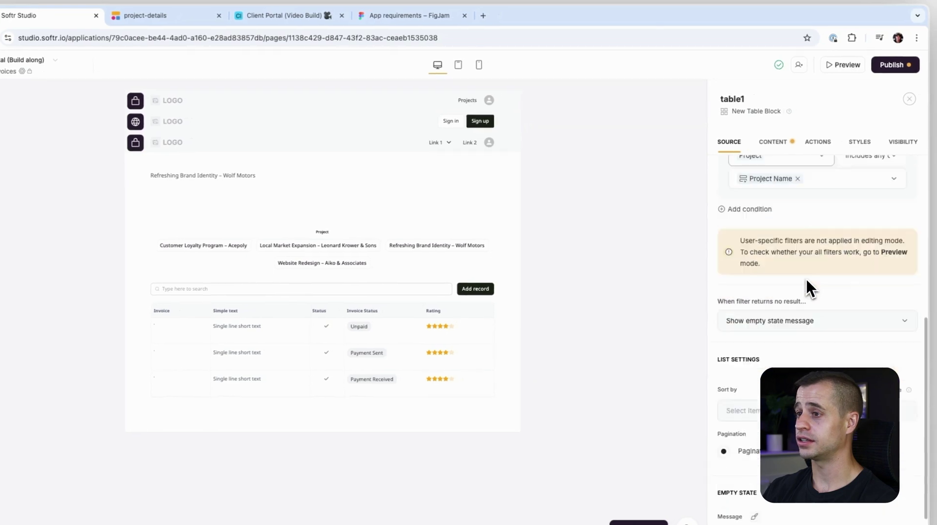
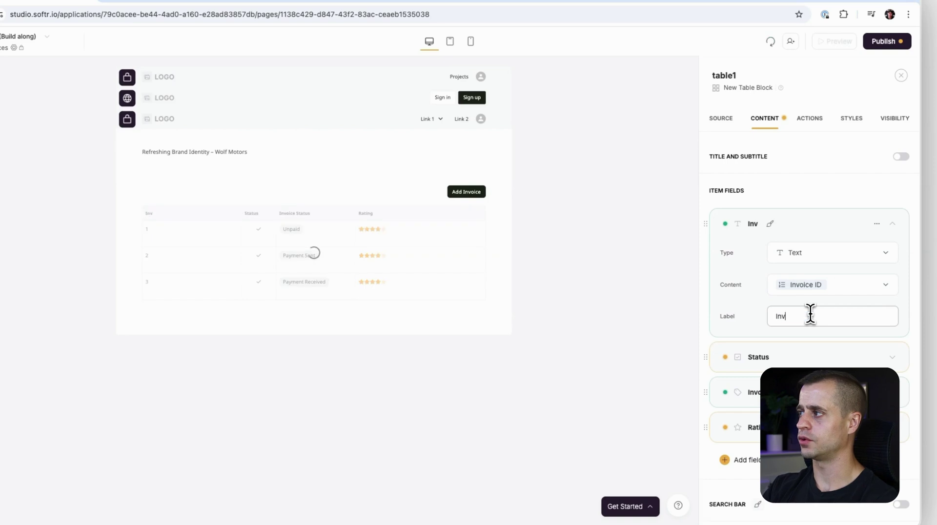
Change the Status column to a Text field showing Amount and label it "Amount"
{"action": "left_click", "coordinate": [805, 364]}
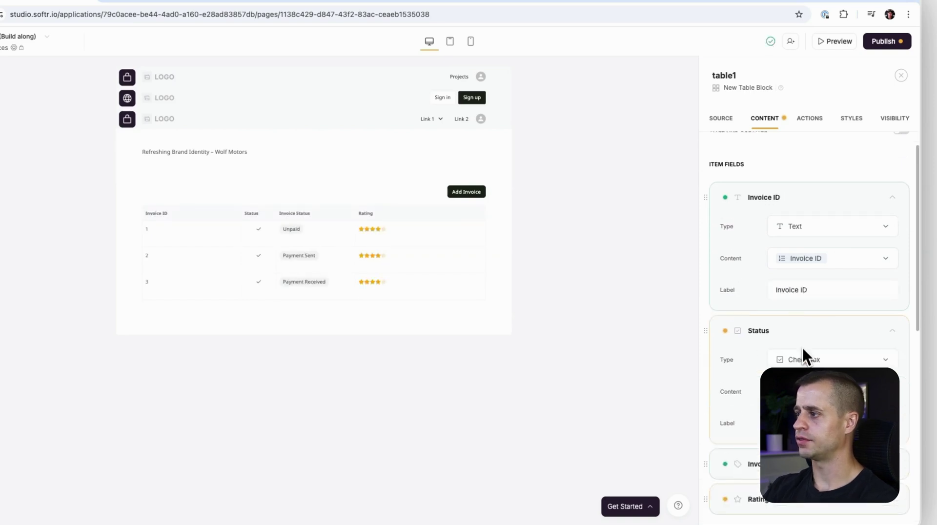
{"action": "left_click", "coordinate": [806, 358]}
{"action": "left_click", "coordinate": [810, 352]}
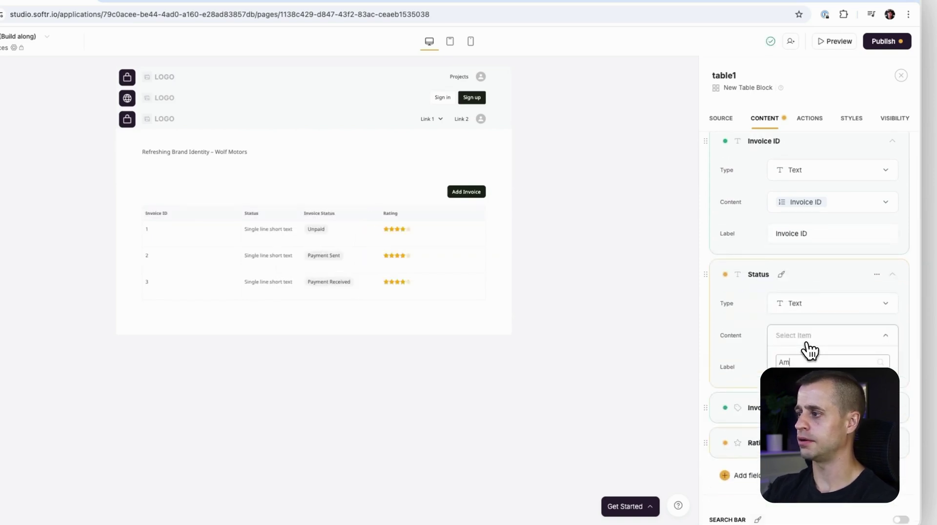
{"action": "double_click", "coordinate": [801, 364]}
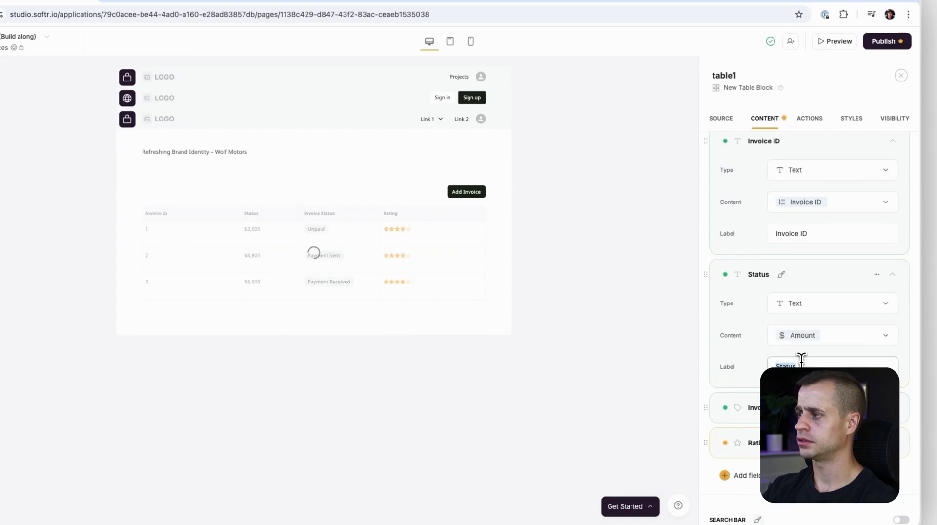
{"action": "type", "text": "Amount"}
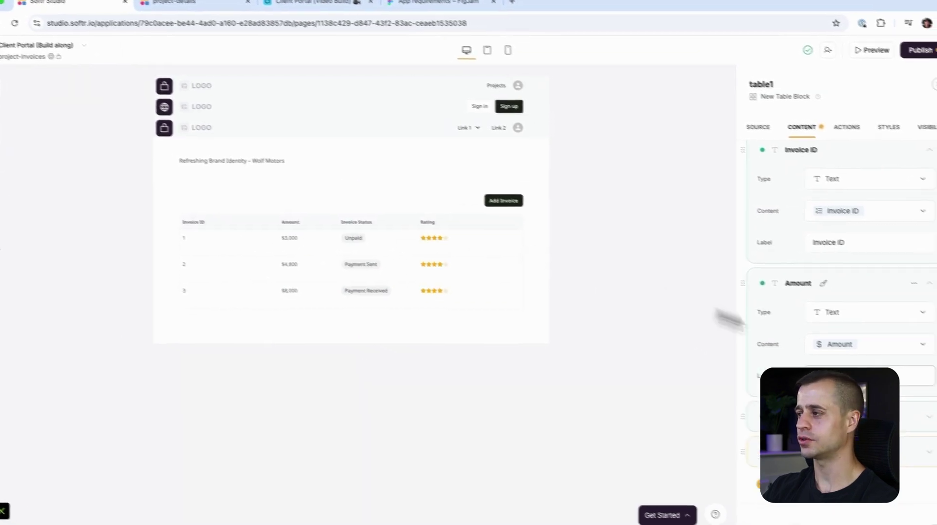
Map the Invoice Status column's content to the Invoice Date field
{"action": "scroll", "coordinate": [839, 337], "scroll_direction": "down", "scroll_amount": 1}
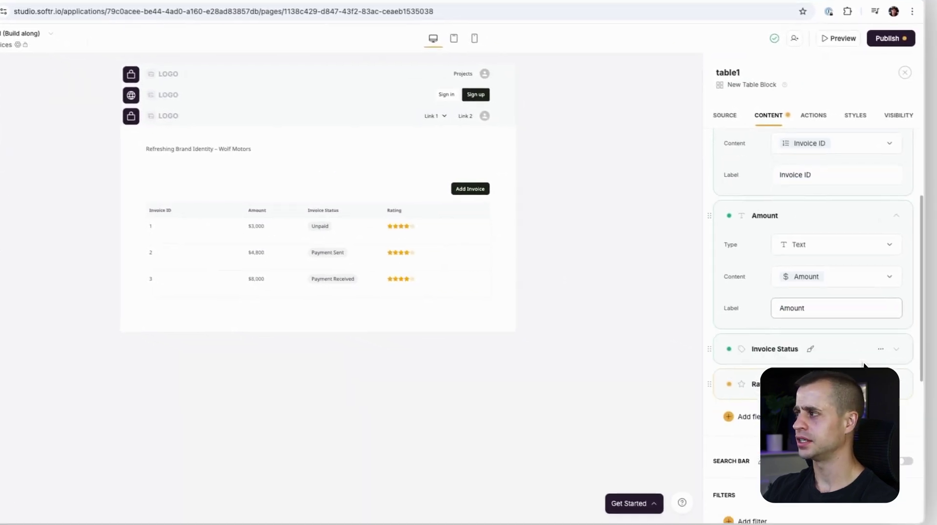
{"action": "scroll", "coordinate": [841, 332], "scroll_direction": "down", "scroll_amount": 1}
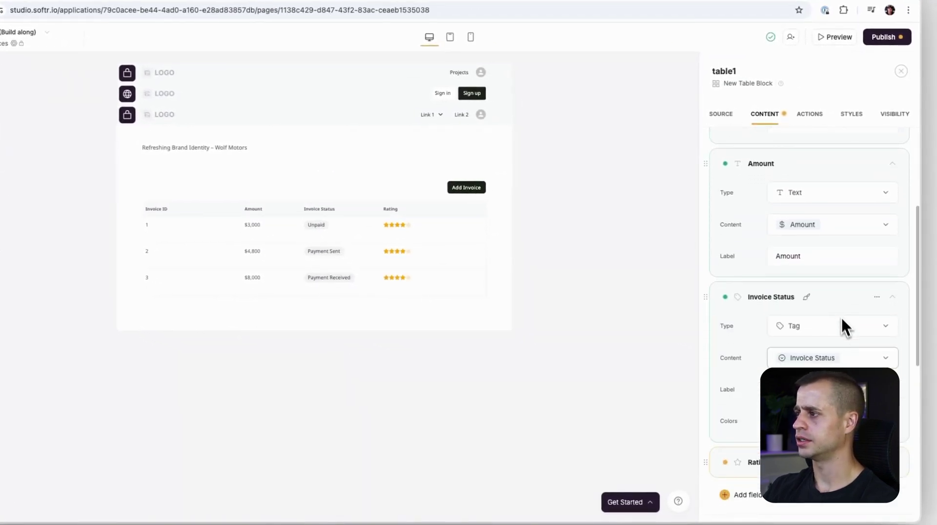
{"action": "scroll", "coordinate": [837, 344], "scroll_direction": "down", "scroll_amount": 1}
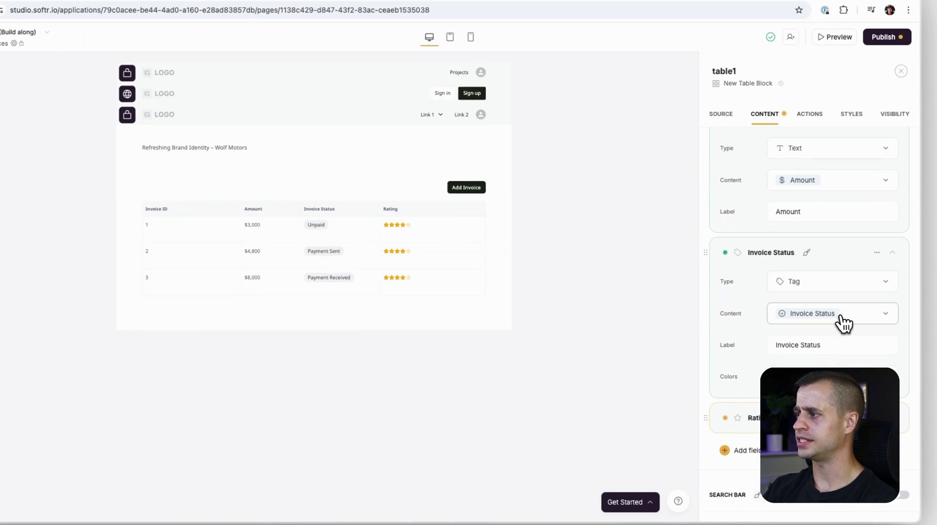
{"action": "left_click", "coordinate": [839, 315]}
{"action": "left_click", "coordinate": [810, 378]}
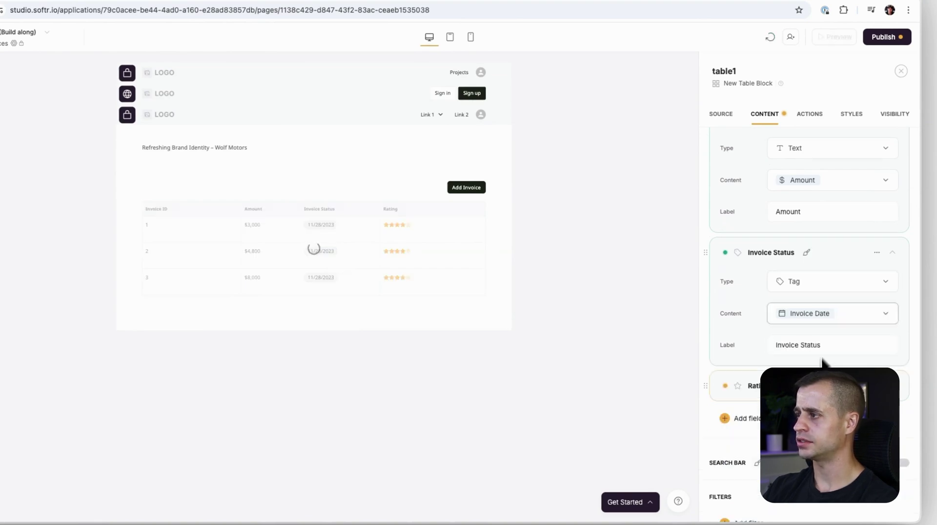
Change that column's type from Tag to Text and label it "Invoice Date"
{"action": "left_click", "coordinate": [818, 285]}
{"action": "type", "text": "date"}
{"action": "key", "text": "BackSpace"}
{"action": "key", "text": "BackSpace"}
{"action": "key", "text": "BackSpace"}
{"action": "key", "text": "BackSpace"}
{"action": "type", "text": "te"}
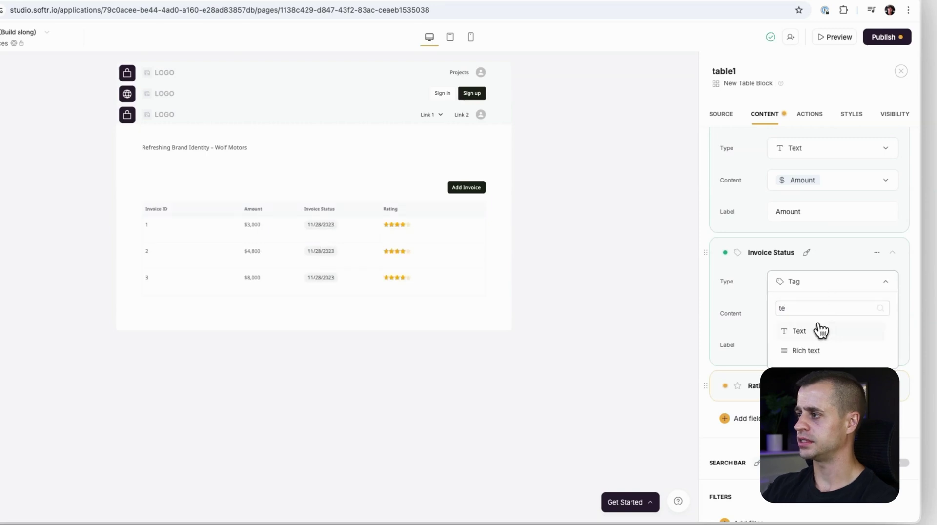
{"action": "left_click", "coordinate": [817, 328]}
{"action": "double_click", "coordinate": [811, 341]}
{"action": "type", "text": "Date"}
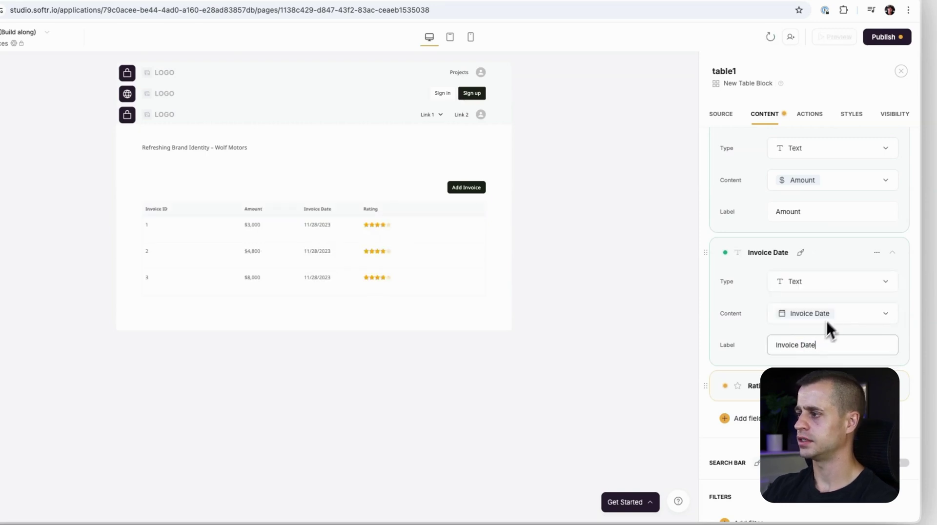
Change the Rating column's type to Text and look through the fields available for its content
{"action": "left_click", "coordinate": [752, 386]}
{"action": "scroll", "coordinate": [819, 341], "scroll_direction": "down", "scroll_amount": 3}
{"action": "left_click", "coordinate": [823, 328]}
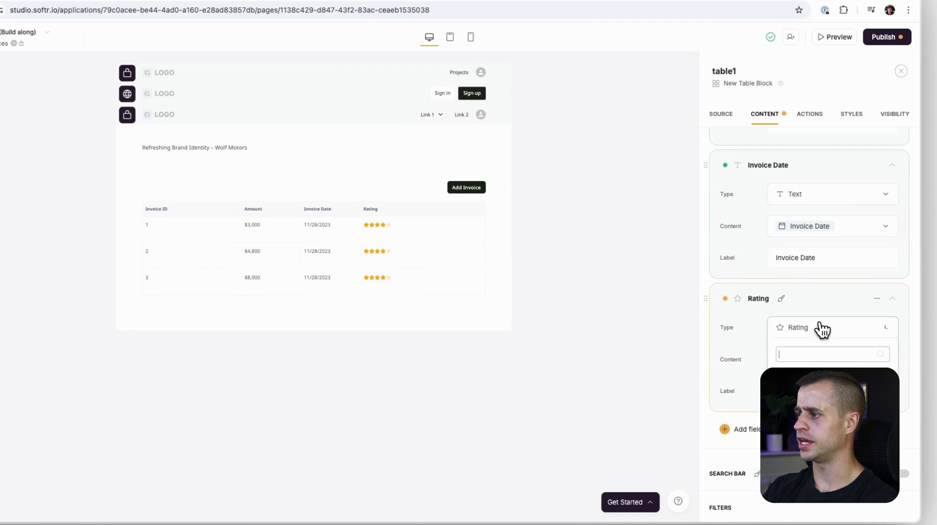
{"action": "left_click", "coordinate": [814, 363]}
{"action": "left_click", "coordinate": [812, 359]}
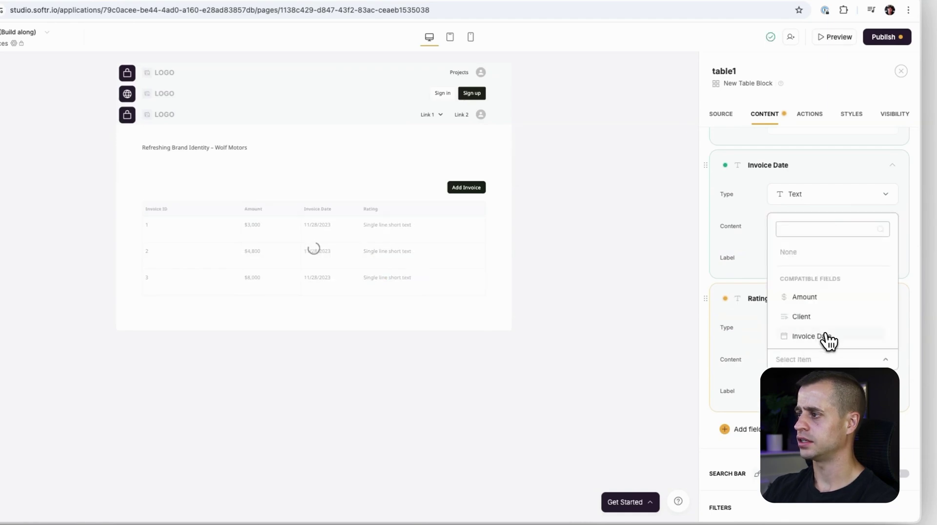
{"action": "scroll", "coordinate": [826, 329], "scroll_direction": "down", "scroll_amount": 5}
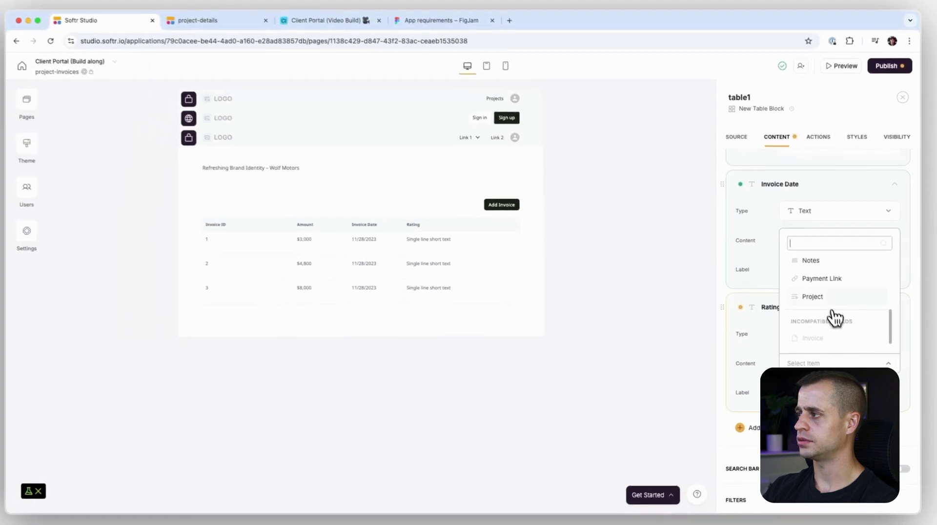
{"action": "scroll", "coordinate": [836, 307], "scroll_direction": "up", "scroll_amount": 5}
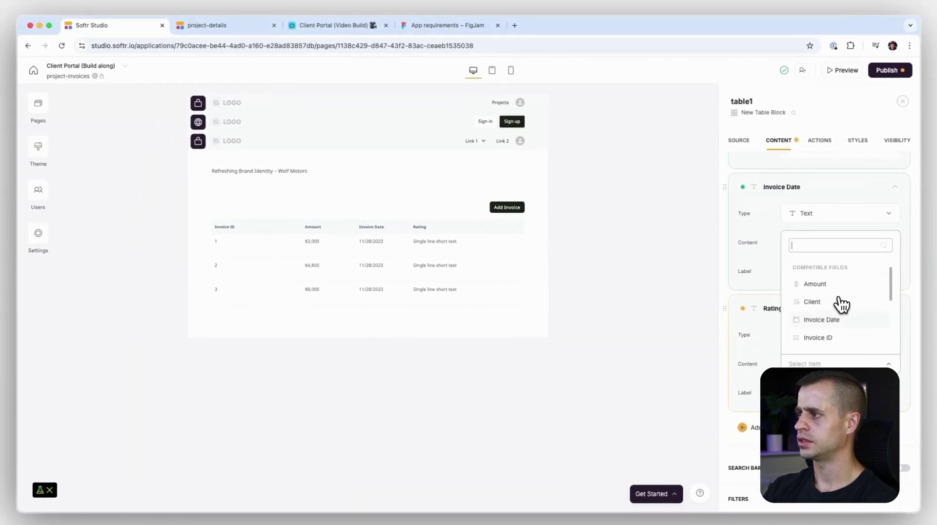
{"action": "scroll", "coordinate": [841, 304], "scroll_direction": "down", "scroll_amount": 1}
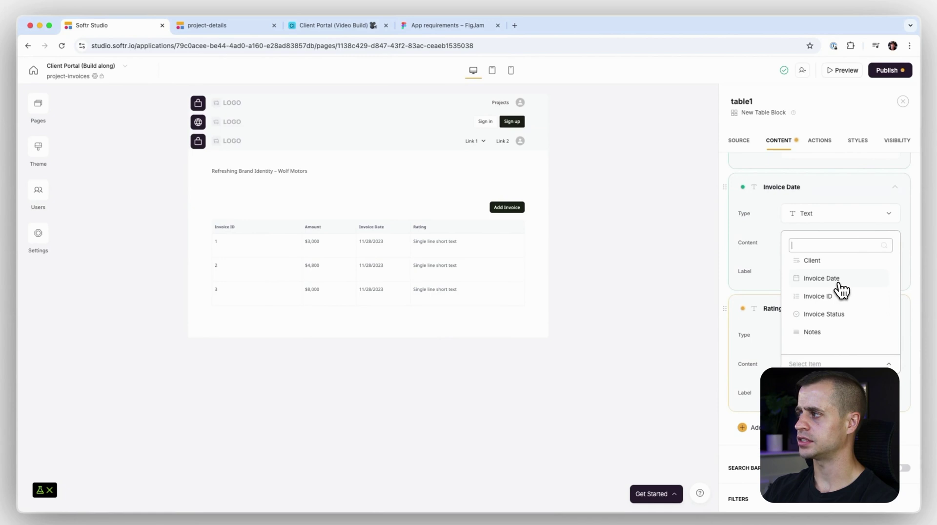
{"action": "scroll", "coordinate": [840, 290], "scroll_direction": "down", "scroll_amount": 3}
Switch to the Client Portal base in Airtable and create a Date field named "Invoice Due Date" in the Invoices table
{"action": "left_click", "coordinate": [335, 26]}
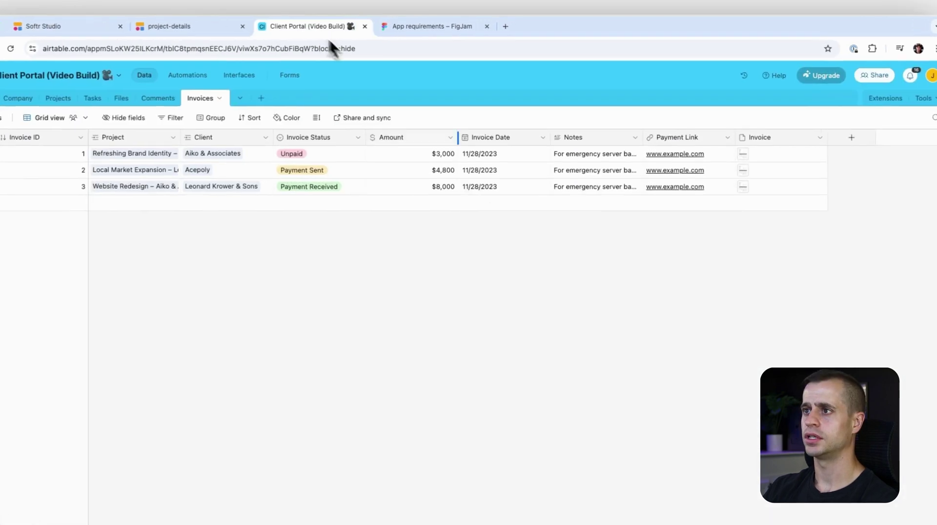
{"action": "left_click", "coordinate": [852, 137]}
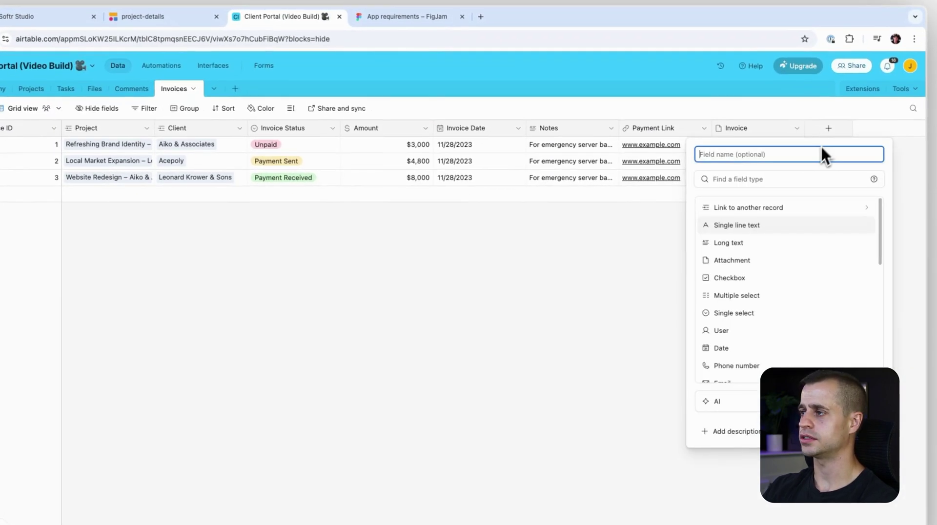
{"action": "type", "text": "Invoide D"}
{"action": "key", "text": "super+a"}
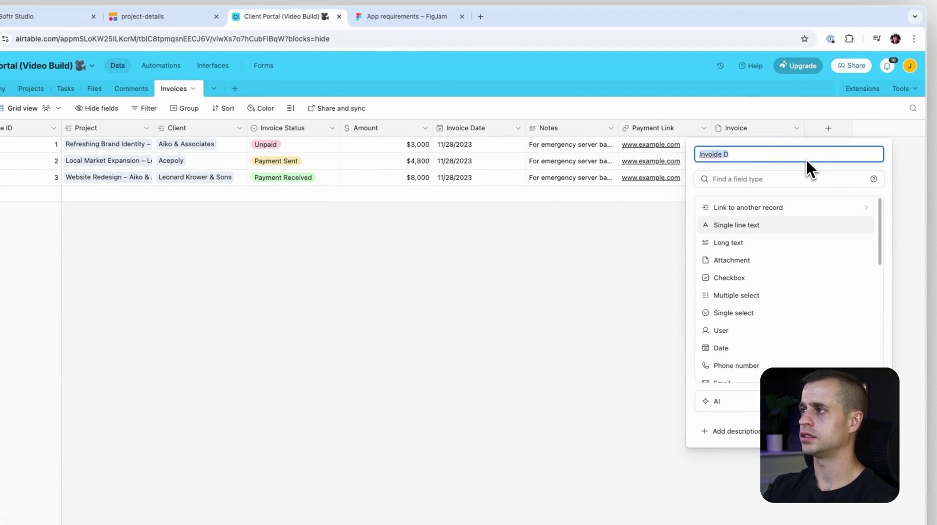
{"action": "type", "text": "Invoice Due Date"}
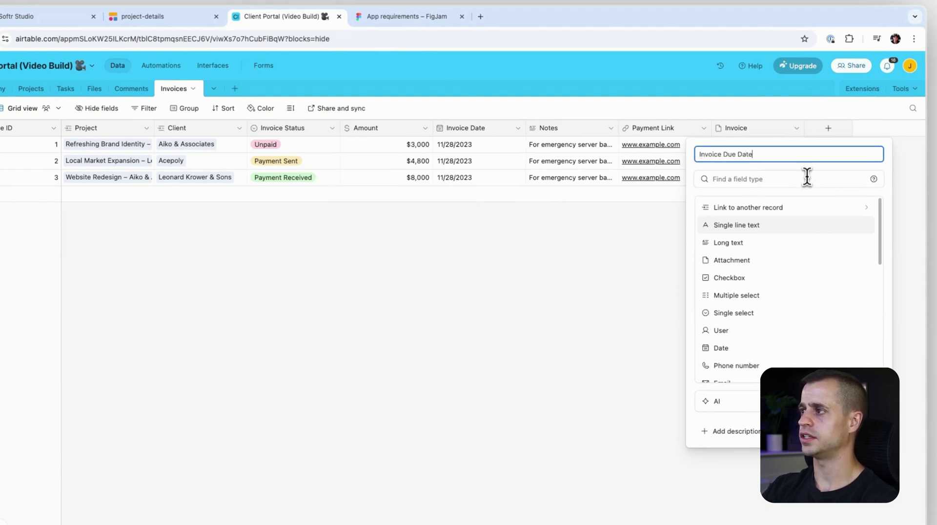
{"action": "left_click", "coordinate": [807, 179]}
{"action": "type", "text": "date"}
{"action": "left_click", "coordinate": [745, 214]}
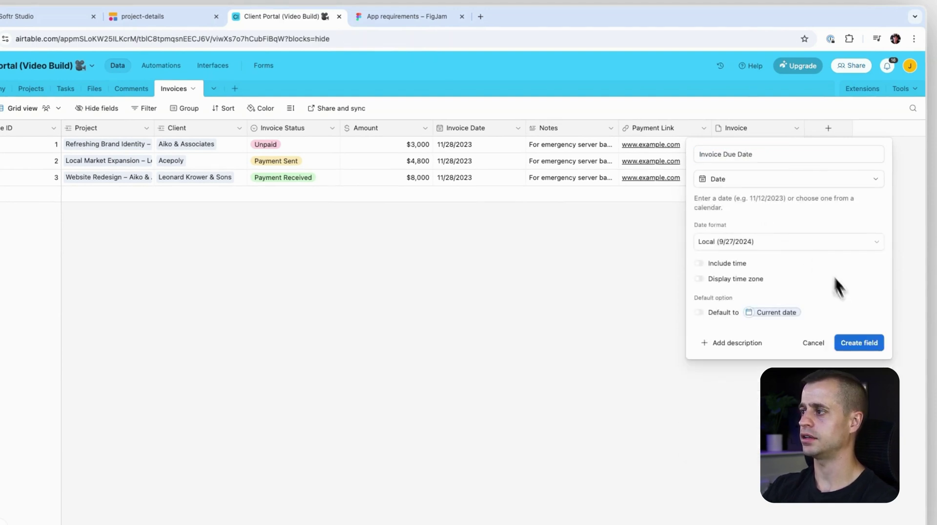
{"action": "left_click", "coordinate": [860, 343]}
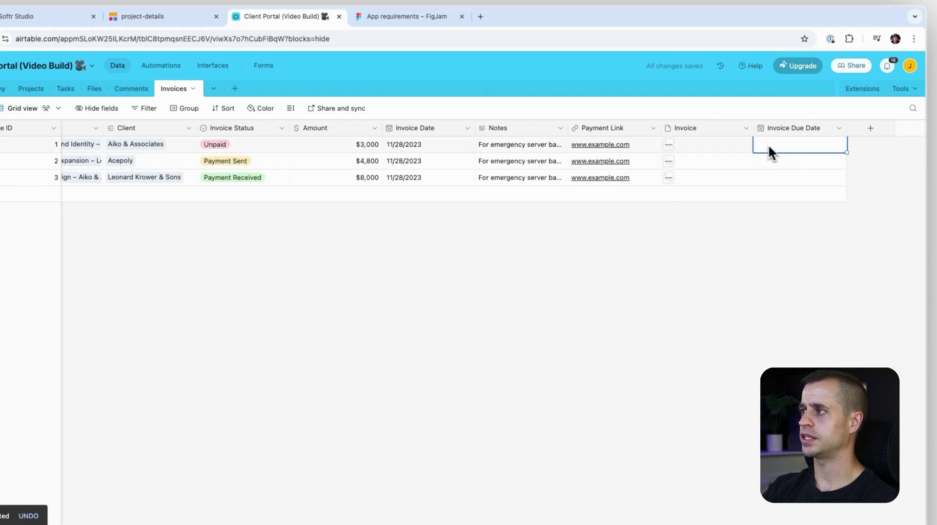
Set the Invoice Due Date of invoices 1, 2 and 3 to 9/23/2024, 9/28/2024 and 9/22/2024
{"action": "left_click", "coordinate": [769, 145]}
{"action": "left_click", "coordinate": [789, 231]}
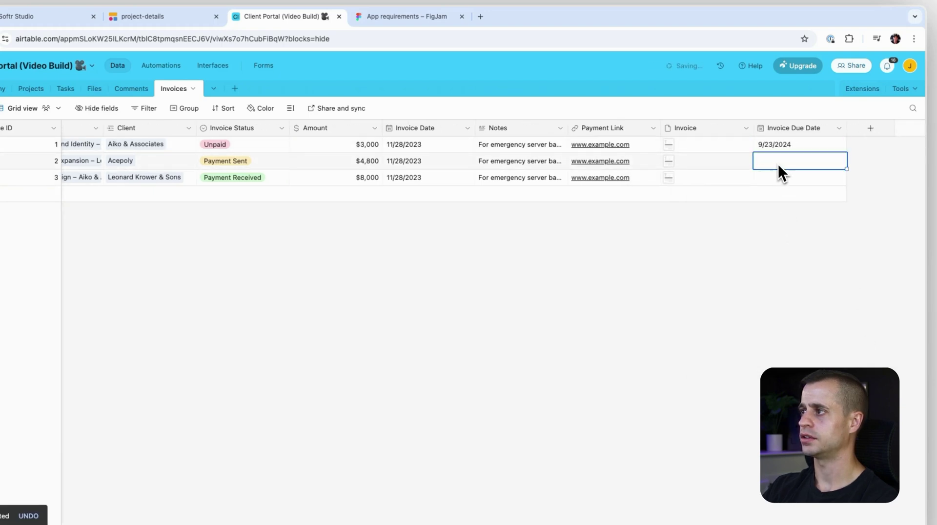
{"action": "left_click", "coordinate": [759, 167]}
{"action": "left_click", "coordinate": [850, 251]}
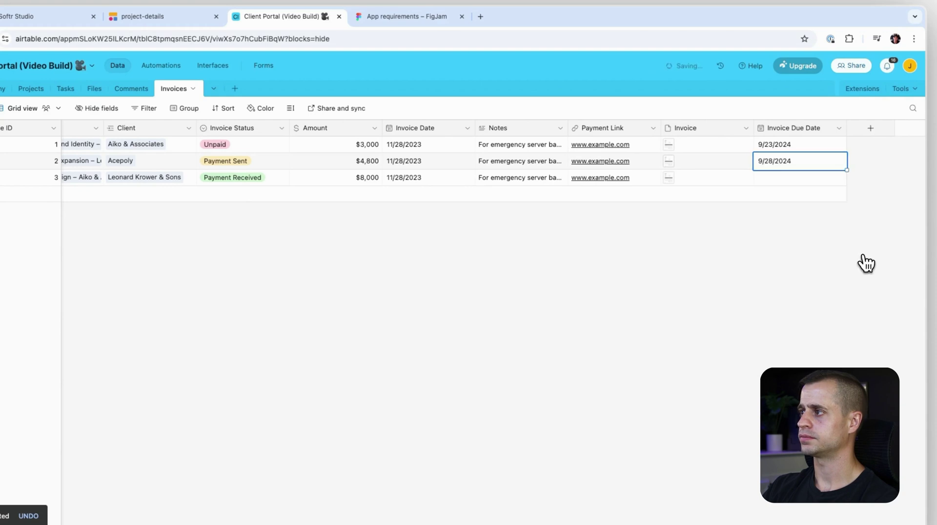
{"action": "left_click", "coordinate": [768, 180]}
{"action": "left_click", "coordinate": [772, 265]}
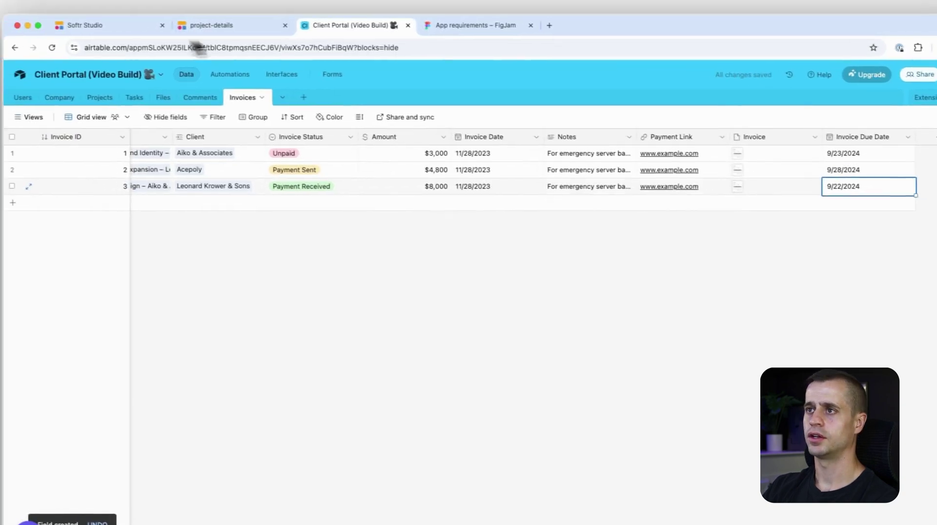
Switch to Softr Studio and refresh the Client Portal base in the invoice table's data source
{"action": "left_click", "coordinate": [122, 26]}
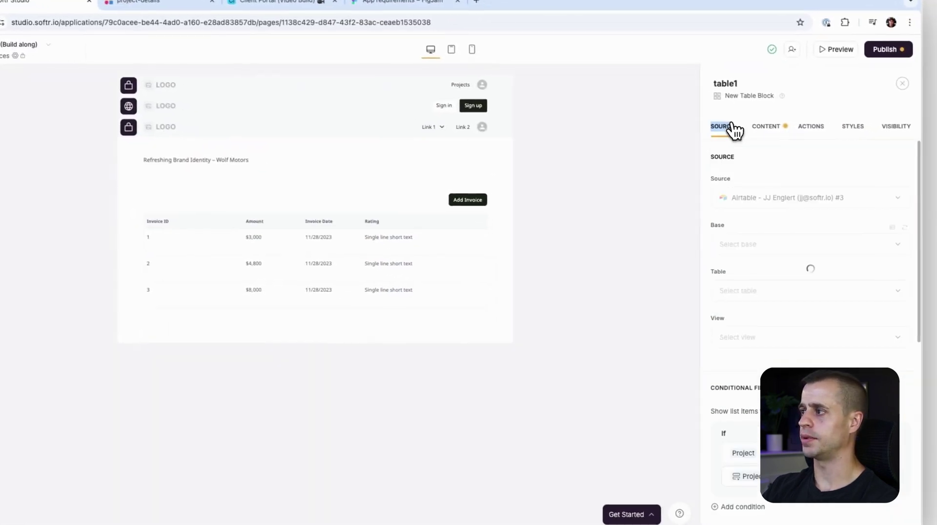
{"action": "left_click", "coordinate": [904, 228]}
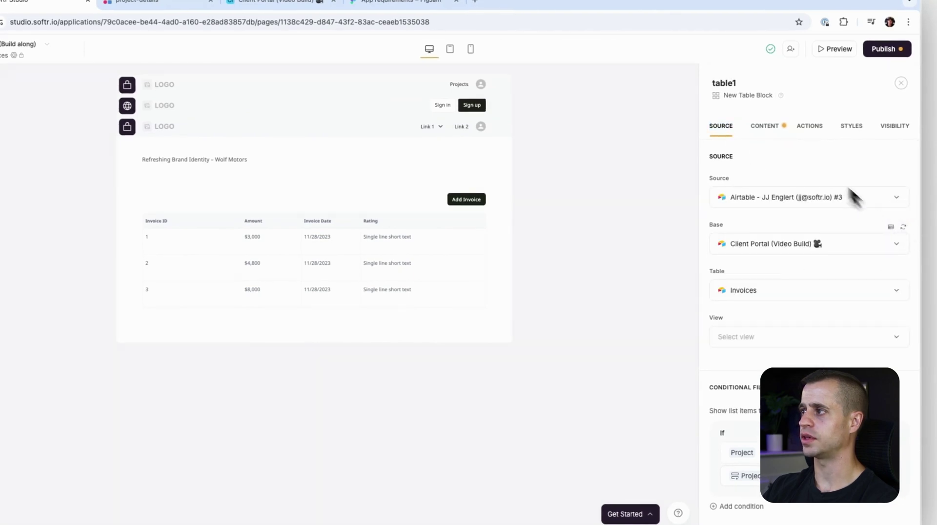
Map the Rating column's content to Invoice Due Date and label the column "Due Date"
{"action": "left_click", "coordinate": [765, 126]}
{"action": "scroll", "coordinate": [810, 293], "scroll_direction": "down", "scroll_amount": 1}
{"action": "left_click", "coordinate": [834, 291]}
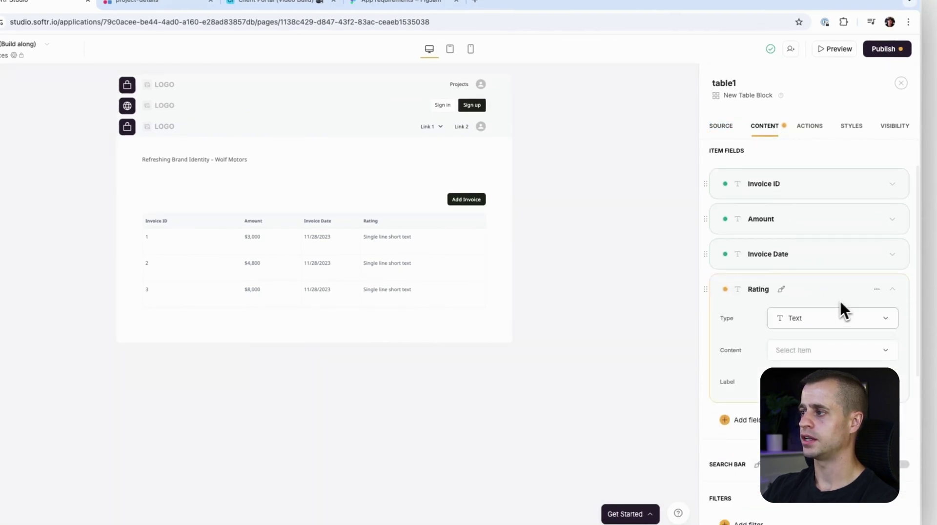
{"action": "left_click", "coordinate": [821, 350]}
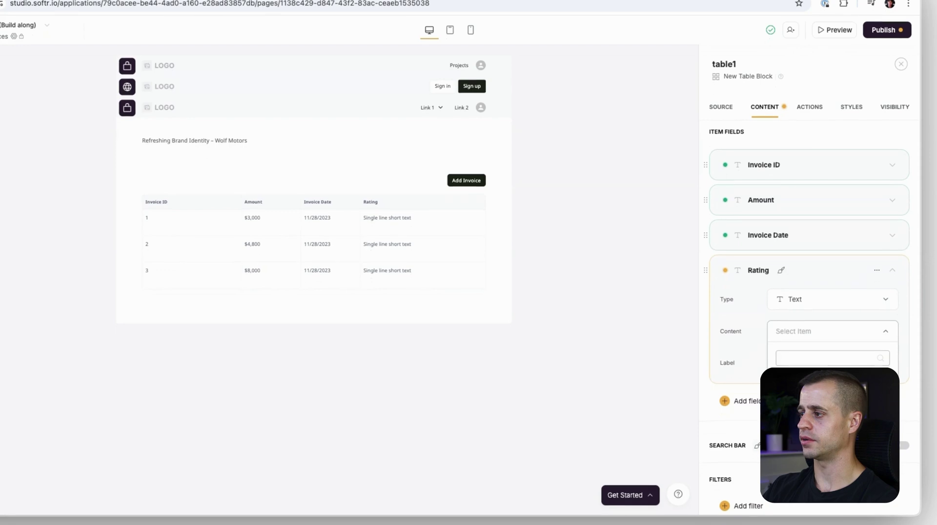
{"action": "left_click", "coordinate": [824, 385]}
{"action": "double_click", "coordinate": [799, 361]}
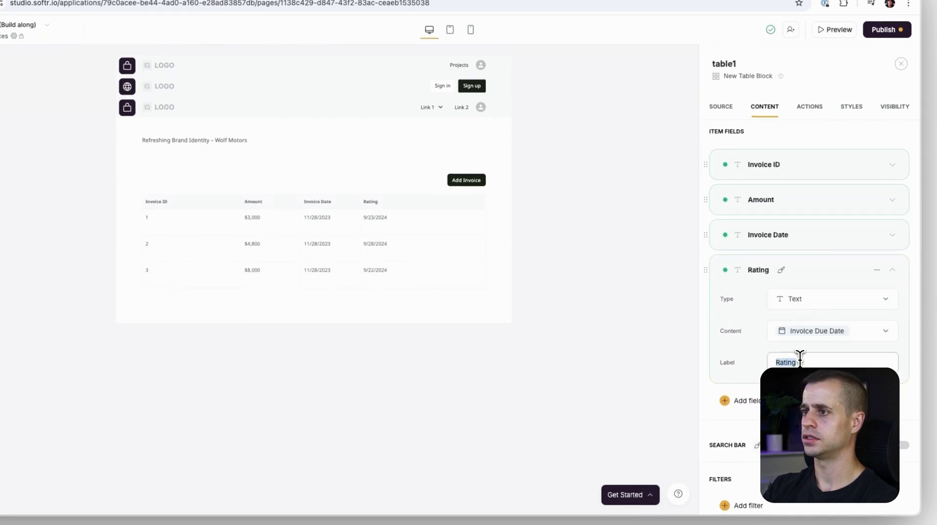
{"action": "type", "text": "Due Date"}
Add a Tag column to the invoice table showing Invoice Status and label it "Status"
{"action": "scroll", "coordinate": [801, 359], "scroll_direction": "down", "scroll_amount": 2}
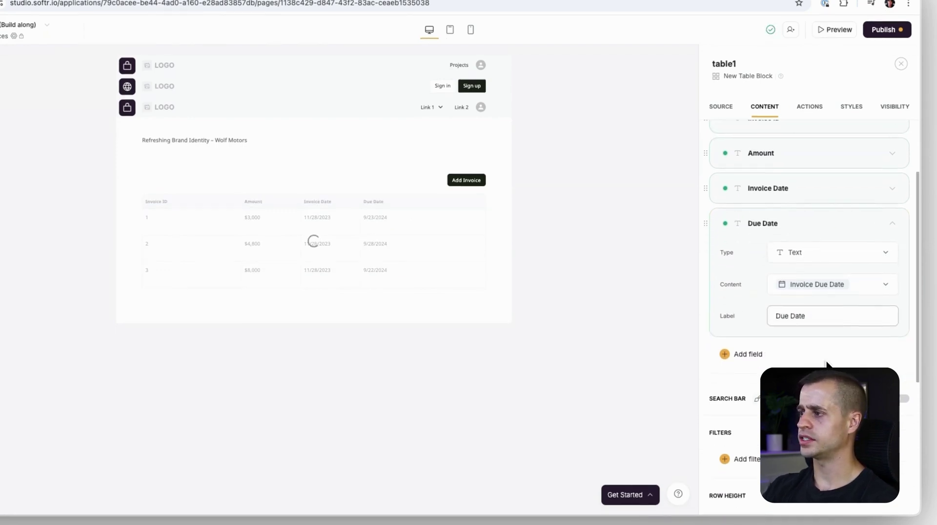
{"action": "left_click", "coordinate": [761, 341]}
{"action": "type", "text": "ta"}
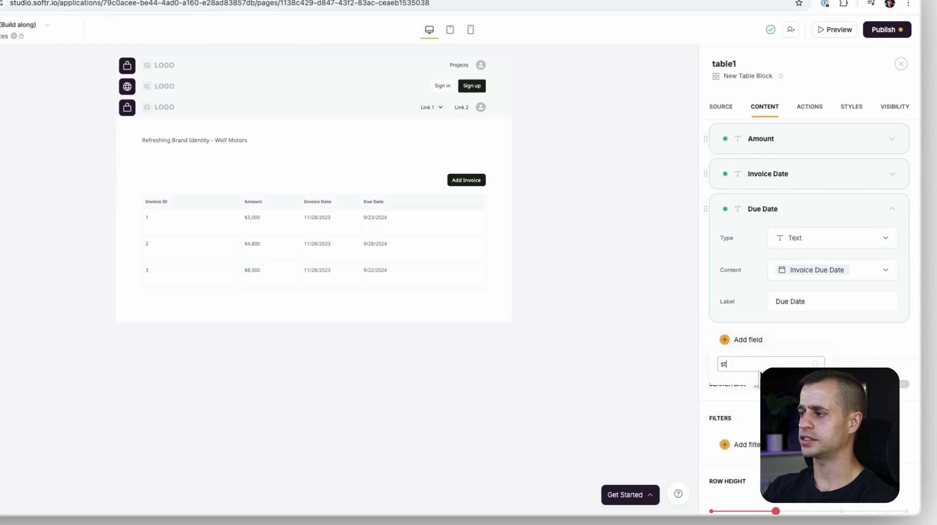
{"action": "left_click", "coordinate": [756, 386]}
{"action": "scroll", "coordinate": [795, 371], "scroll_direction": "down", "scroll_amount": 1}
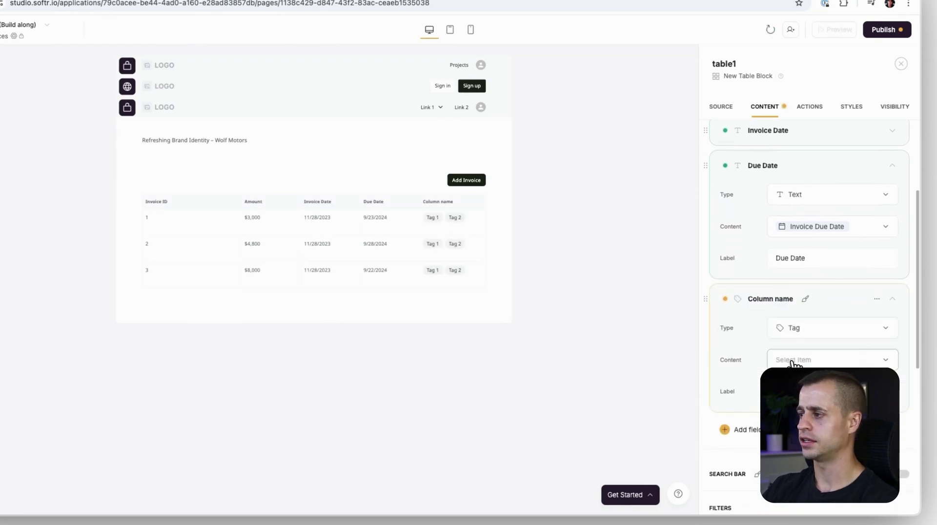
{"action": "left_click", "coordinate": [795, 360]}
{"action": "type", "text": "st"}
{"action": "left_click", "coordinate": [821, 331]}
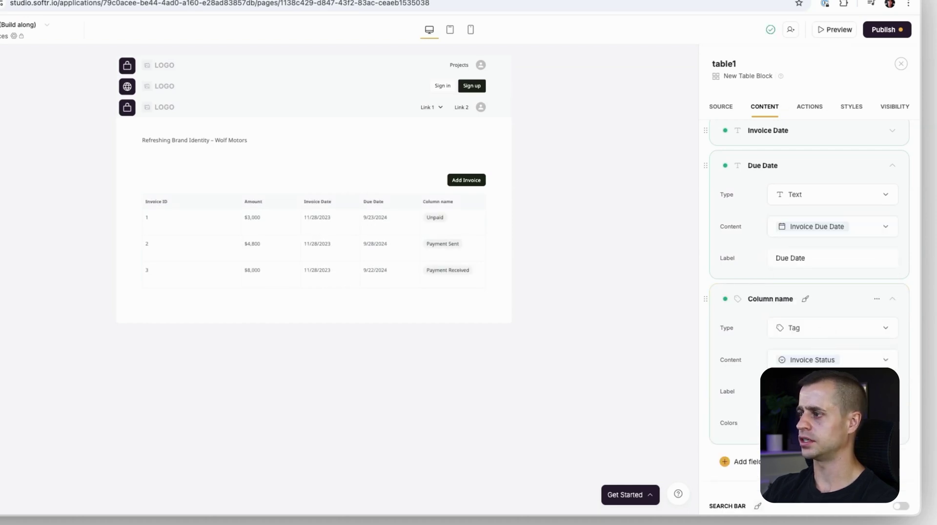
{"action": "type", "text": "Status"}
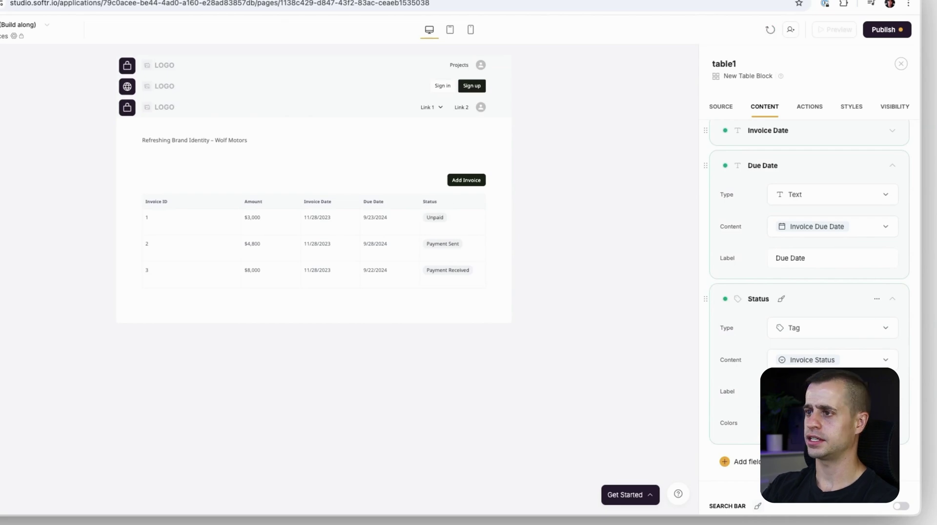
{"action": "scroll", "coordinate": [815, 336], "scroll_direction": "up", "scroll_amount": 3}
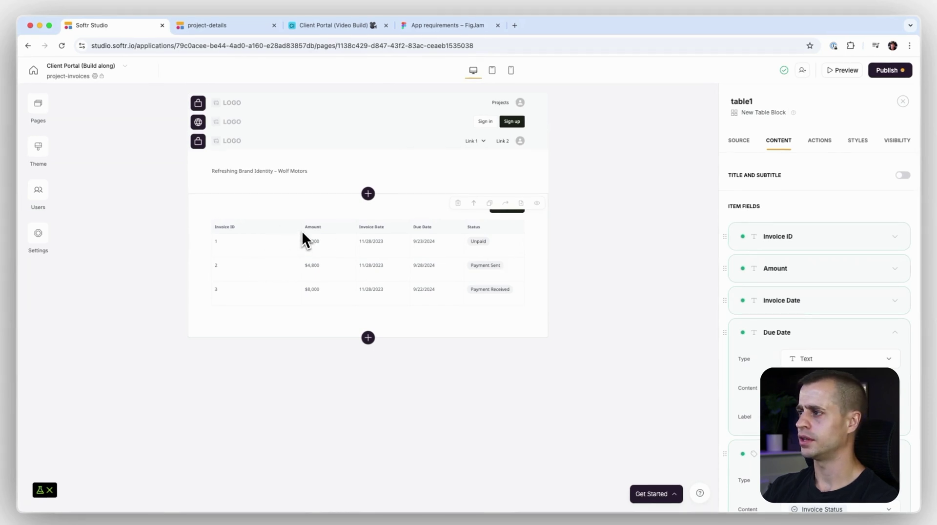
Narrow the Invoice ID column through its table label styles
{"action": "left_click", "coordinate": [800, 238]}
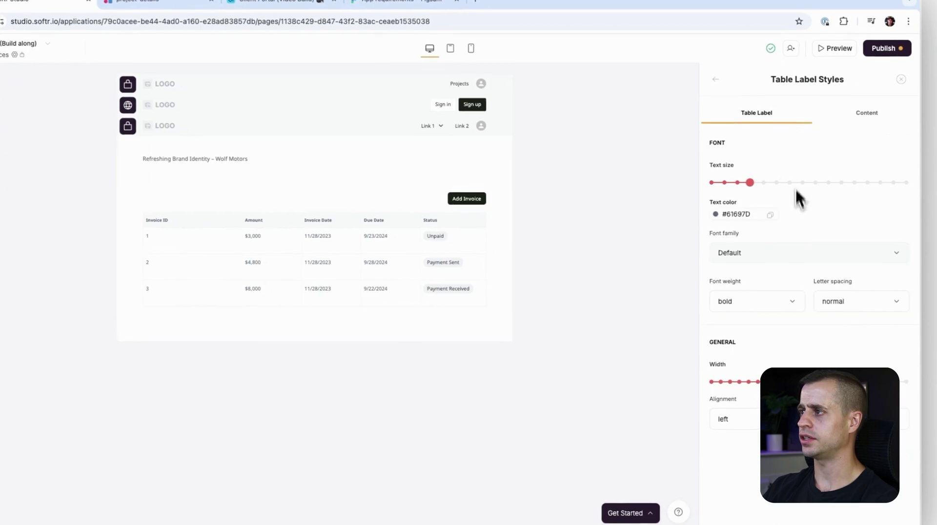
{"action": "left_click", "coordinate": [767, 381]}
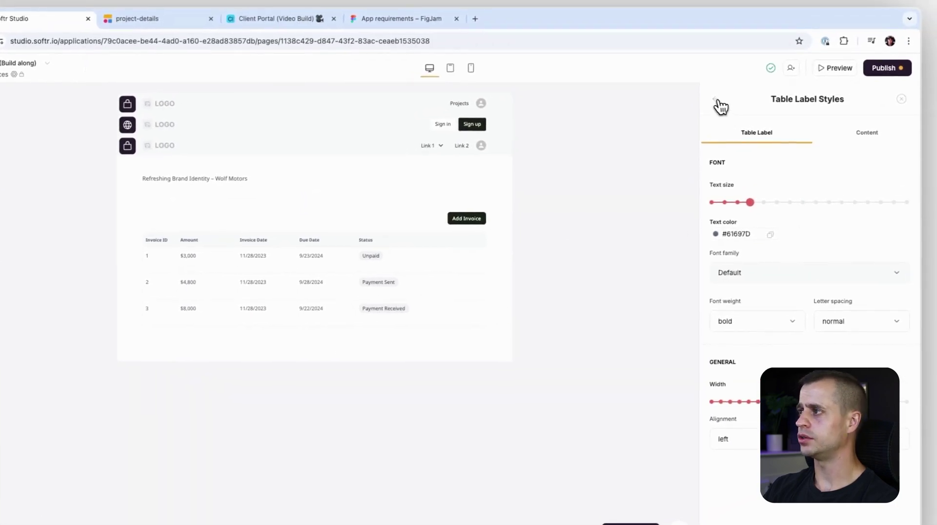
{"action": "left_click", "coordinate": [716, 100]}
Add an item button with the Edit record action to the invoice table
{"action": "left_click", "coordinate": [809, 145]}
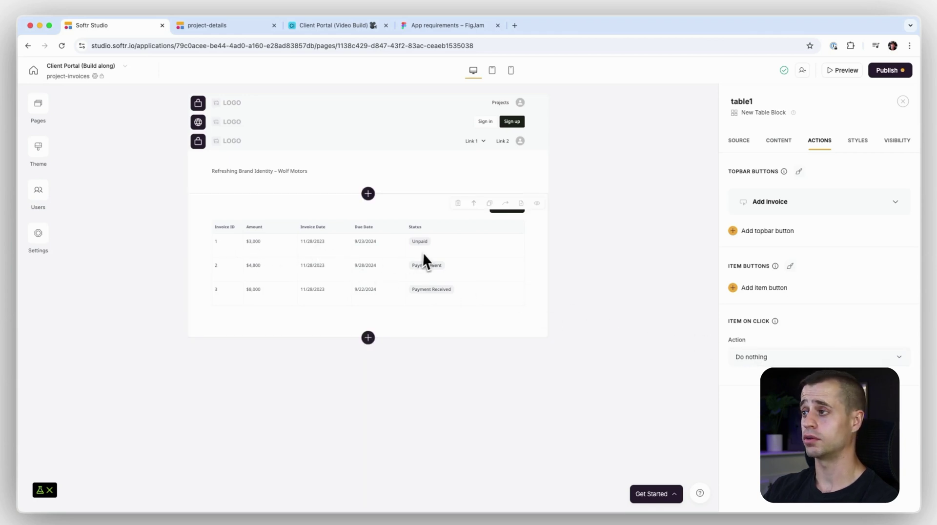
{"action": "left_click", "coordinate": [762, 289]}
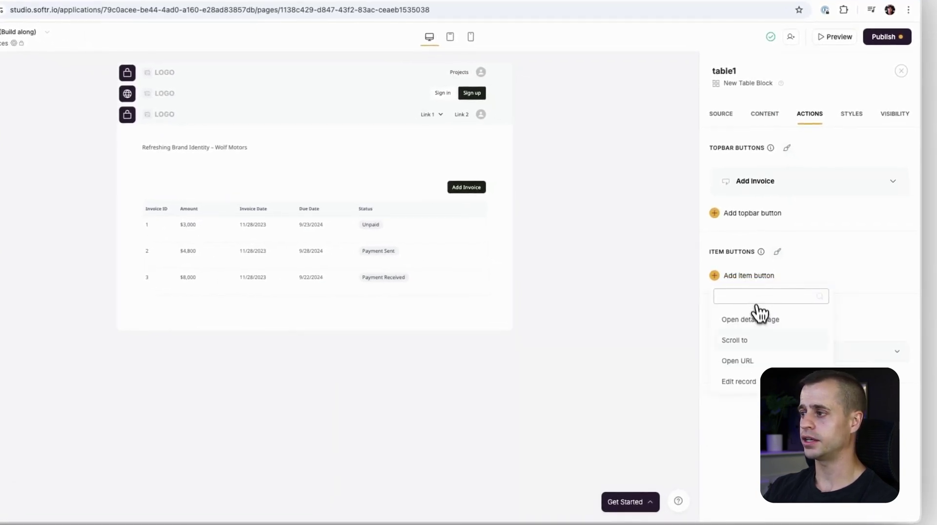
{"action": "scroll", "coordinate": [755, 322], "scroll_direction": "down", "scroll_amount": 1}
{"action": "left_click", "coordinate": [760, 347]}
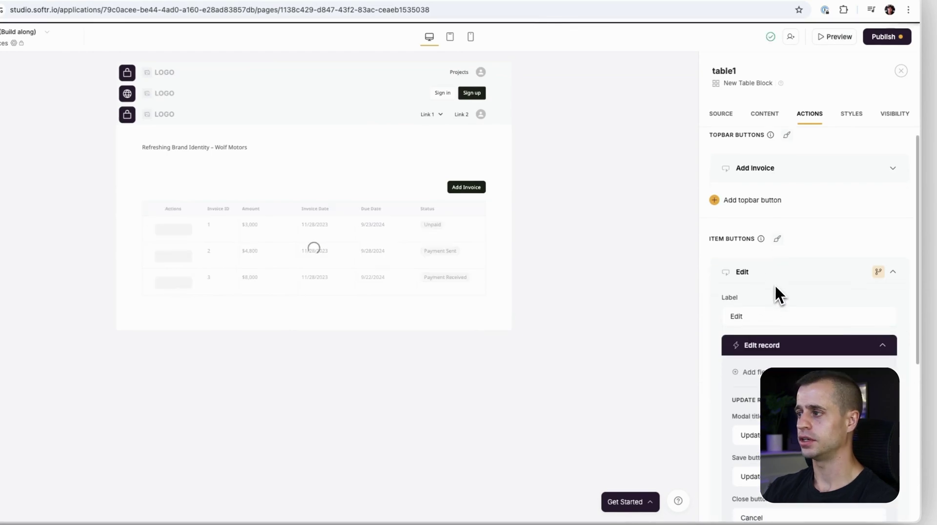
Title the edit modal "Edit Invoice" and reword its success message to refer to the invoice instead of the record
{"action": "scroll", "coordinate": [772, 327], "scroll_direction": "down", "scroll_amount": 2}
{"action": "double_click", "coordinate": [747, 329]}
{"action": "type", "text": "Edit Invoice"}
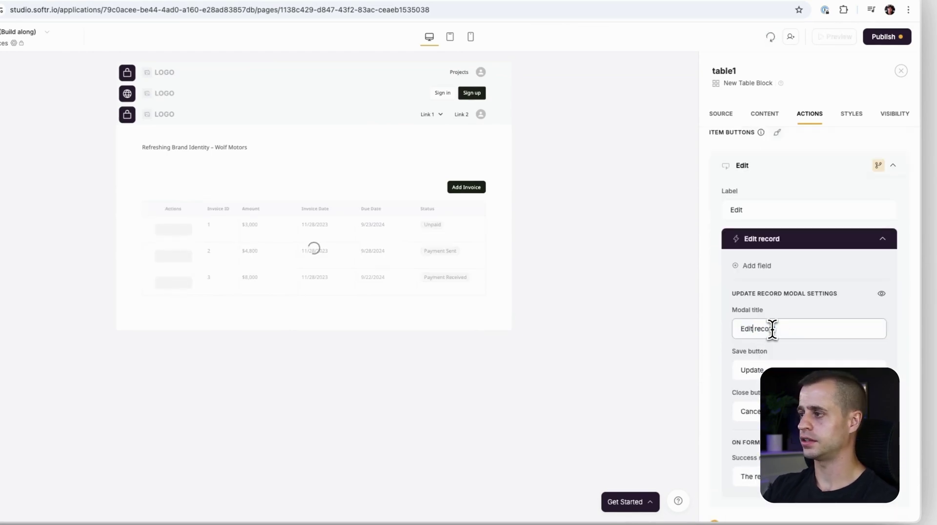
{"action": "key", "text": "Delete"}
{"action": "key", "text": "Delete"}
{"action": "key", "text": "Delete"}
{"action": "key", "text": "Delete"}
{"action": "key", "text": "Delete"}
{"action": "key", "text": "Delete"}
{"action": "key", "text": "Delete"}
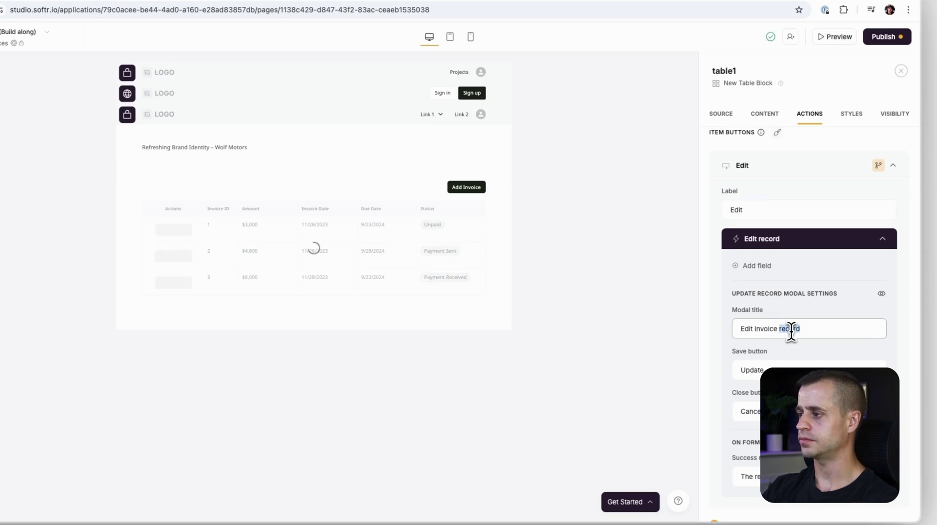
{"action": "double_click", "coordinate": [769, 476]}
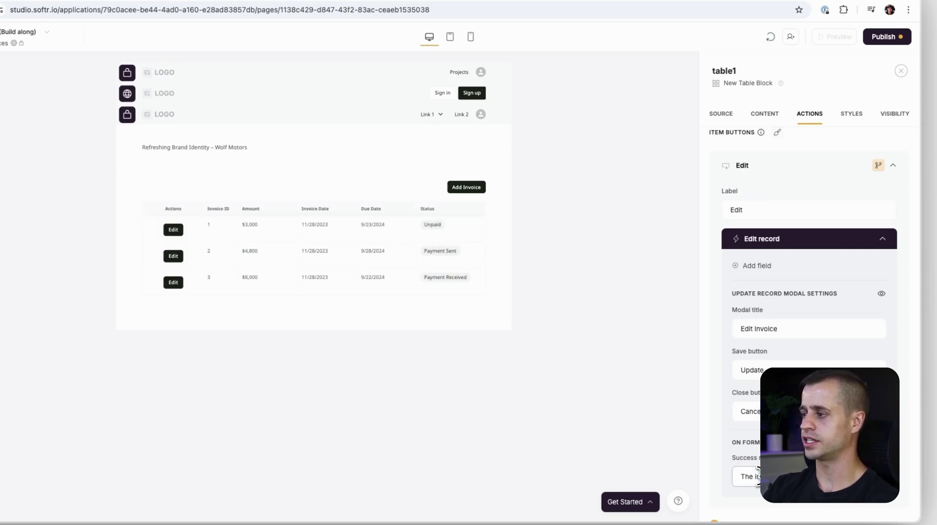
{"action": "scroll", "coordinate": [818, 344], "scroll_direction": "up", "scroll_amount": 2}
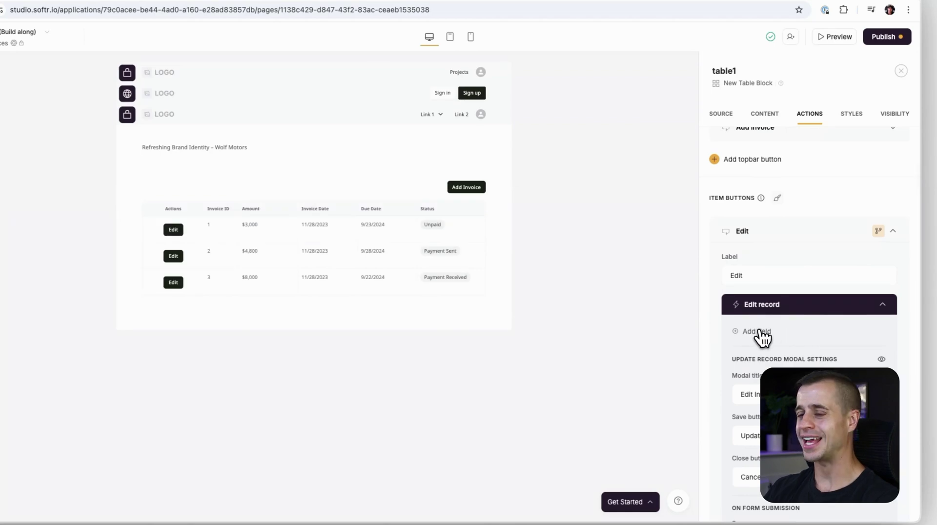
Add a File field to the Edit record form, mapped to Invoice and labelled "Invoice"
{"action": "left_click", "coordinate": [768, 332]}
{"action": "scroll", "coordinate": [781, 293], "scroll_direction": "down", "scroll_amount": 2}
{"action": "scroll", "coordinate": [798, 251], "scroll_direction": "down", "scroll_amount": 1}
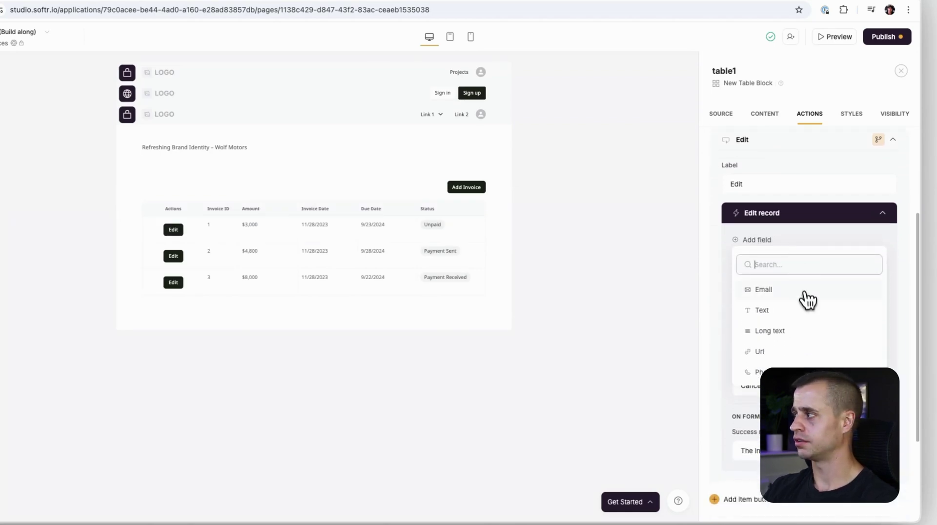
{"action": "scroll", "coordinate": [805, 336], "scroll_direction": "down", "scroll_amount": 3}
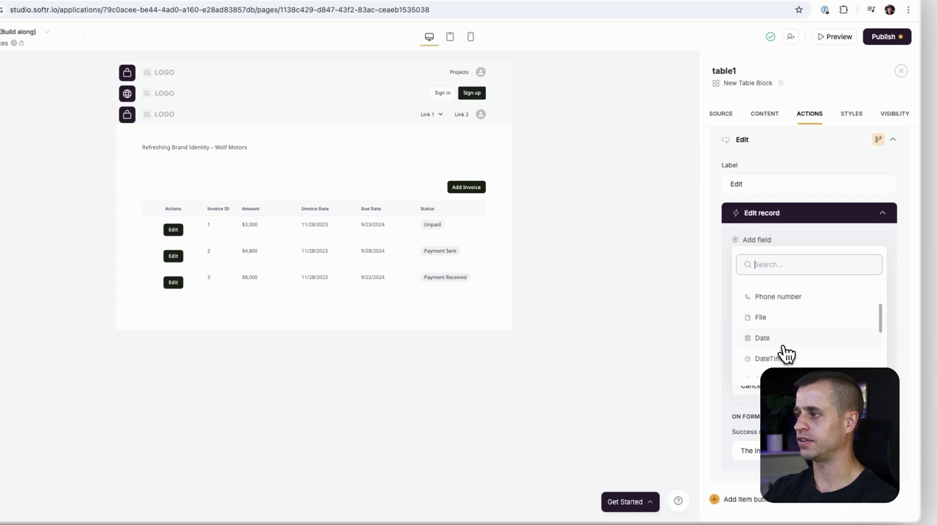
{"action": "left_click", "coordinate": [781, 316]}
{"action": "left_click", "coordinate": [785, 334]}
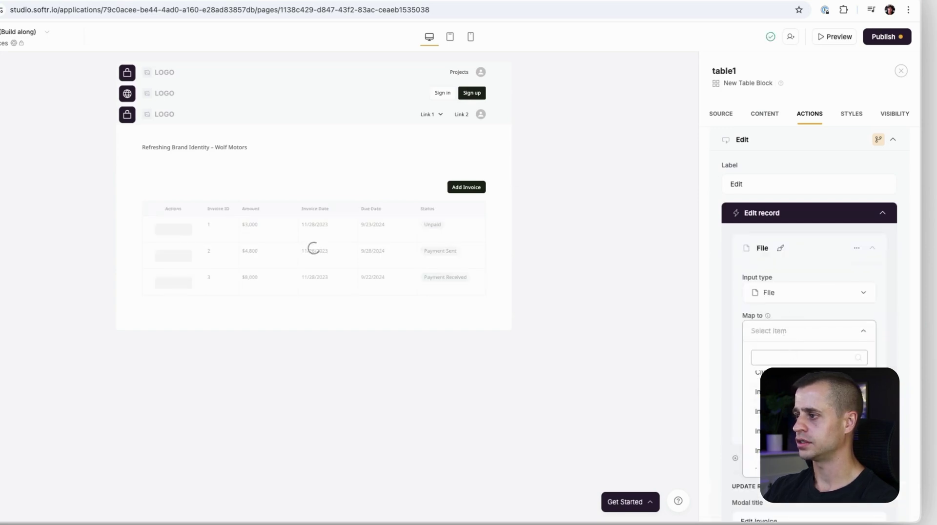
{"action": "left_click", "coordinate": [786, 391]}
{"action": "scroll", "coordinate": [792, 345], "scroll_direction": "down", "scroll_amount": 1}
{"action": "left_click", "coordinate": [784, 333]}
{"action": "type", "text": "Inv"}
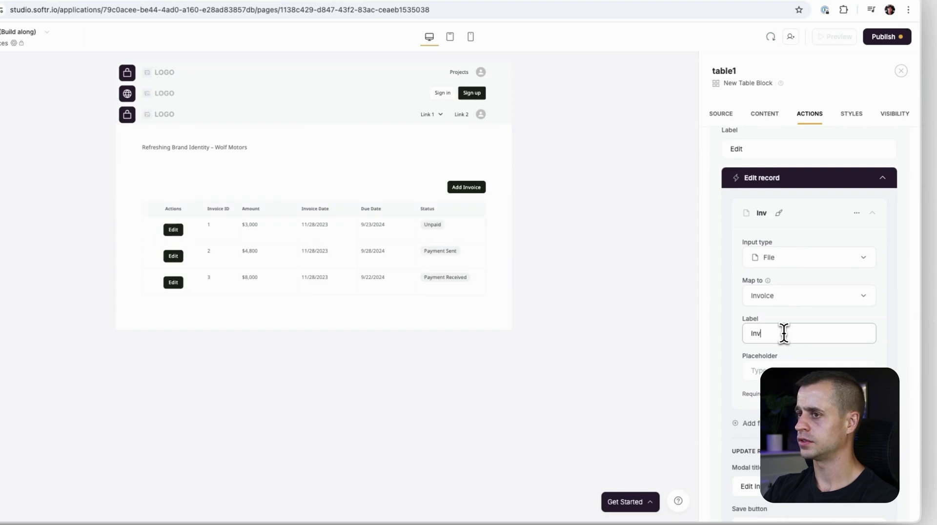
{"action": "type", "text": "oice"}
{"action": "left_click", "coordinate": [872, 213]}
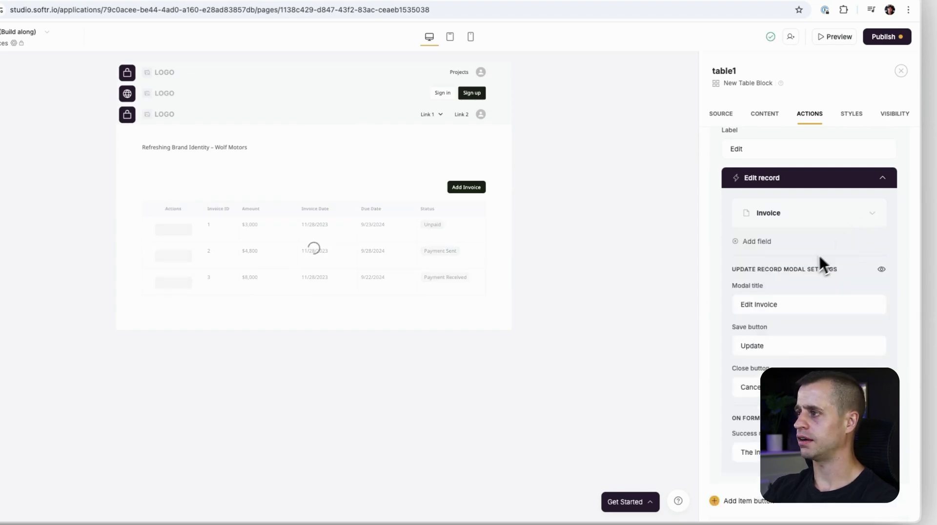
Add a Number field to the Edit record form, mapped to Amount and labelled "Amount"
{"action": "left_click", "coordinate": [759, 241]}
{"action": "scroll", "coordinate": [784, 315], "scroll_direction": "down", "scroll_amount": 4}
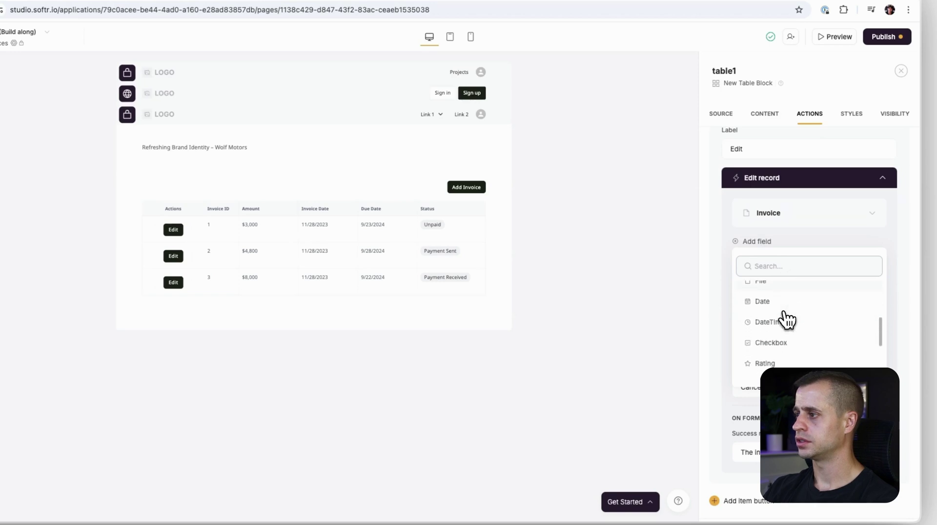
{"action": "scroll", "coordinate": [786, 320], "scroll_direction": "down", "scroll_amount": 4}
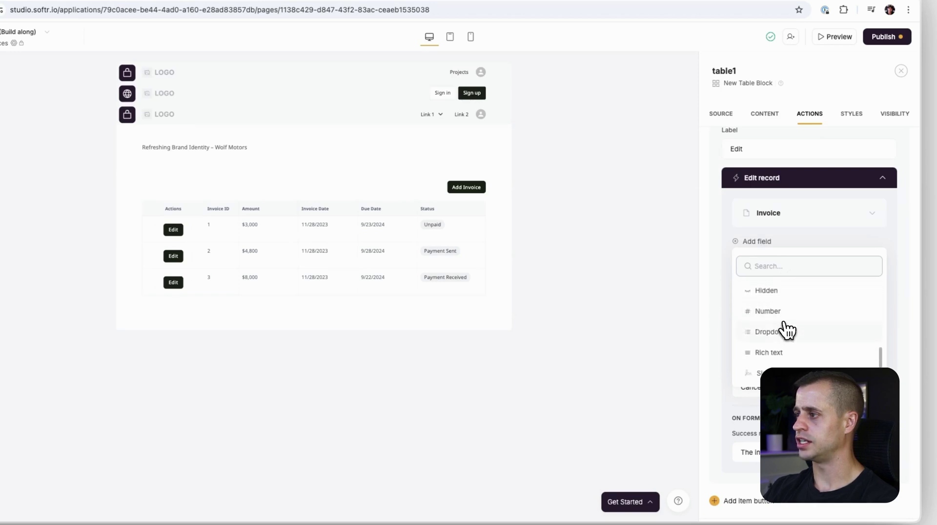
{"action": "left_click", "coordinate": [780, 313]}
{"action": "left_click", "coordinate": [789, 326]}
{"action": "left_click", "coordinate": [797, 353]}
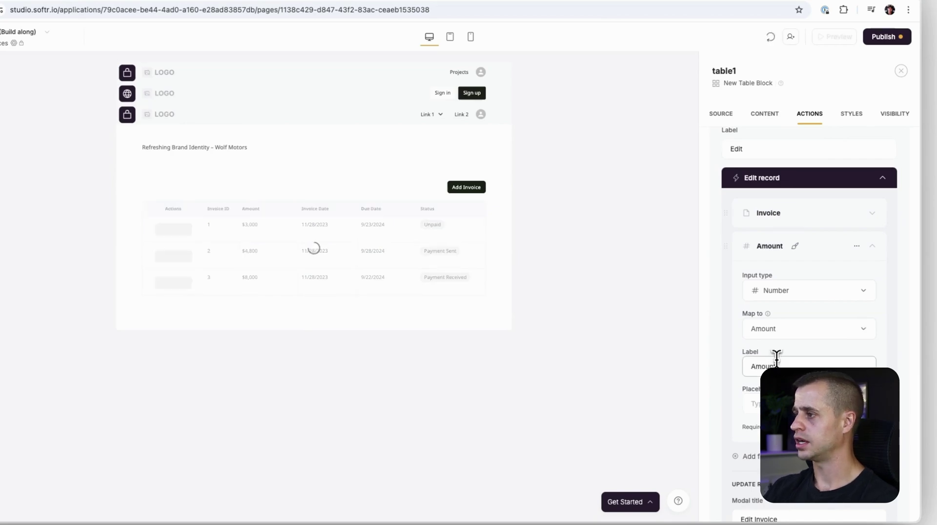
{"action": "scroll", "coordinate": [780, 351], "scroll_direction": "down", "scroll_amount": 1}
{"action": "left_click", "coordinate": [872, 212]}
Add a Date field to the Edit record form, mapped to Invoice Due Date and labelled "Due Date"
{"action": "left_click", "coordinate": [756, 240]}
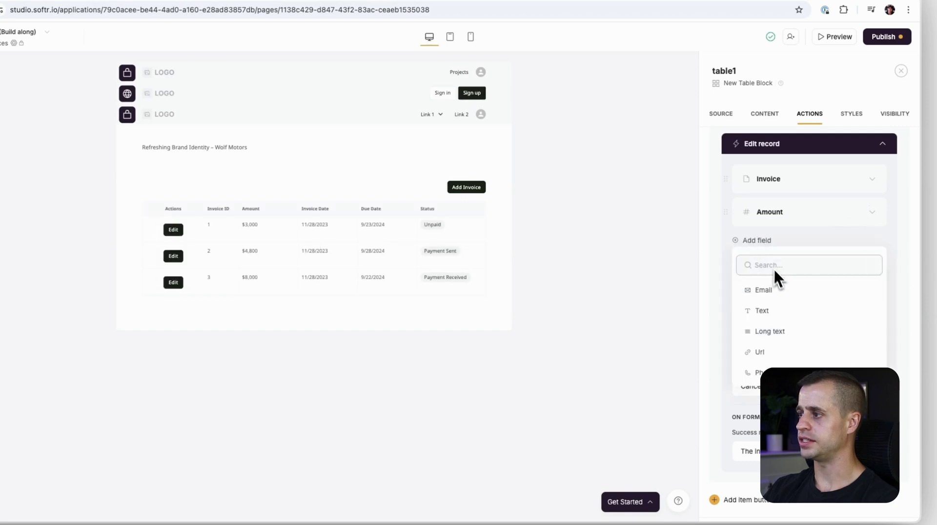
{"action": "scroll", "coordinate": [778, 321], "scroll_direction": "down", "scroll_amount": 5}
{"action": "left_click", "coordinate": [776, 316]}
{"action": "left_click", "coordinate": [774, 327]}
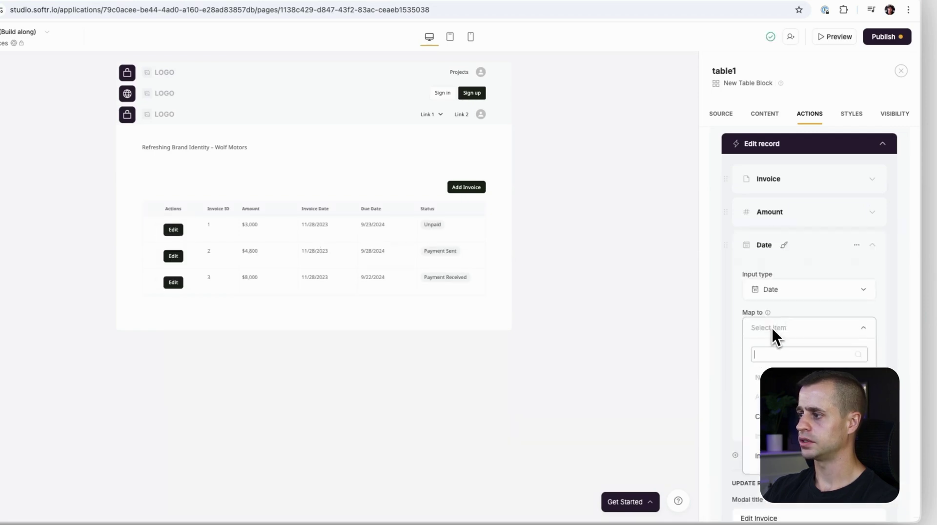
{"action": "left_click", "coordinate": [790, 362]}
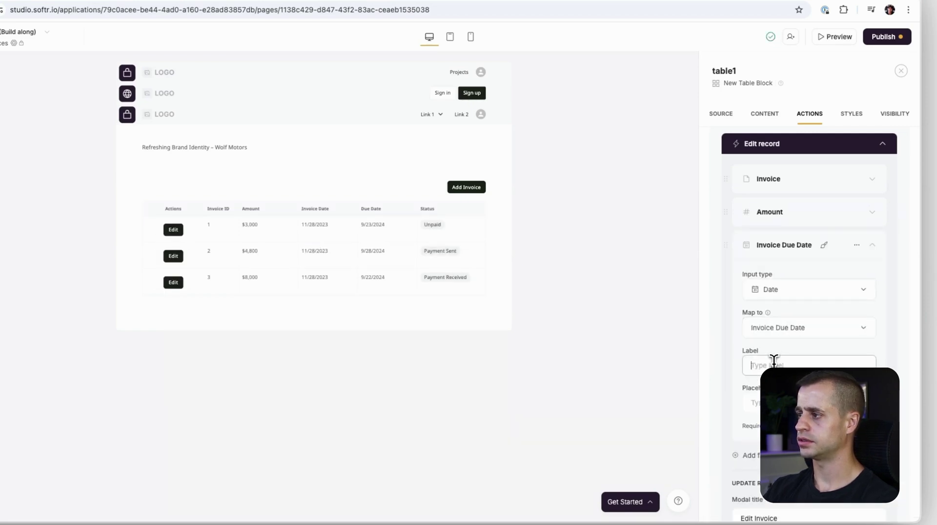
{"action": "type", "text": "Due Date"}
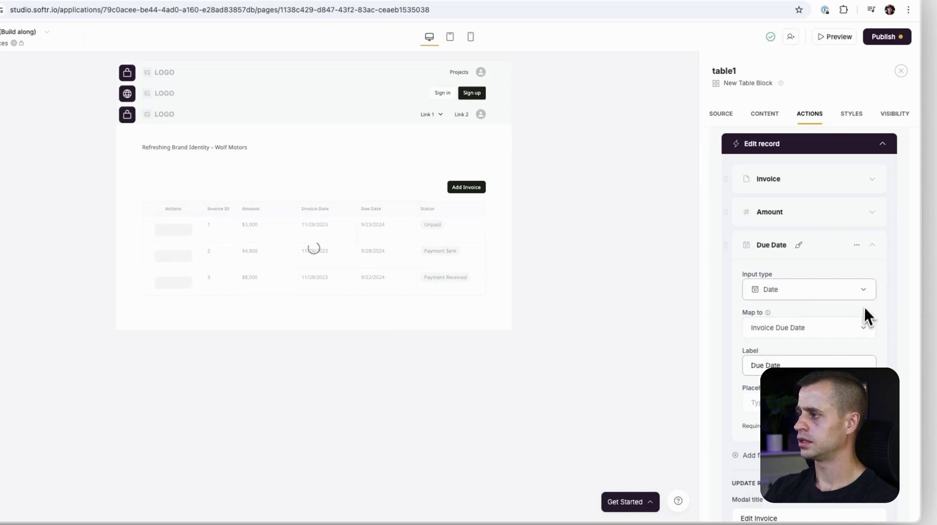
{"action": "left_click", "coordinate": [872, 245]}
Add a Dropdown field to the Edit record form, mapped to Invoice Status and labelled "Status"
{"action": "left_click", "coordinate": [748, 274]}
{"action": "type", "text": "d"}
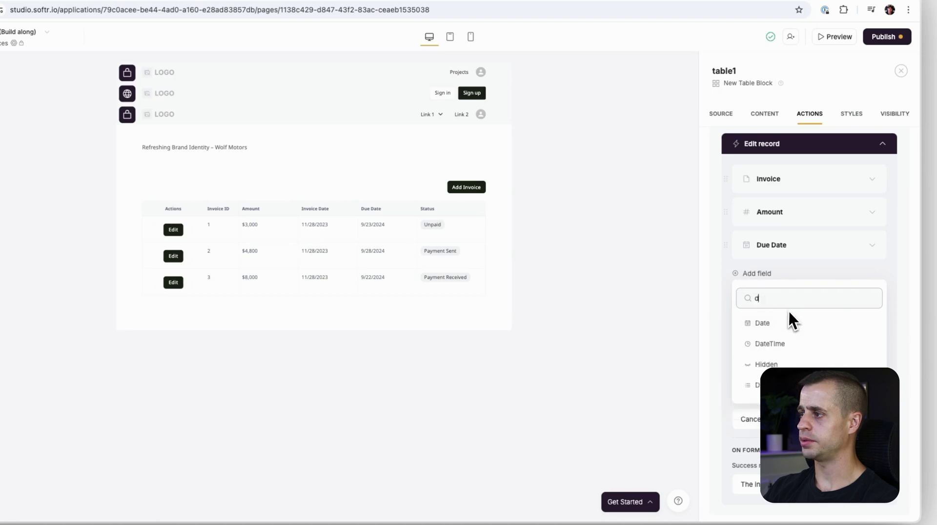
{"action": "type", "text": "r"}
{"action": "left_click", "coordinate": [780, 323]}
{"action": "left_click", "coordinate": [773, 360]}
{"action": "type", "text": "sta"}
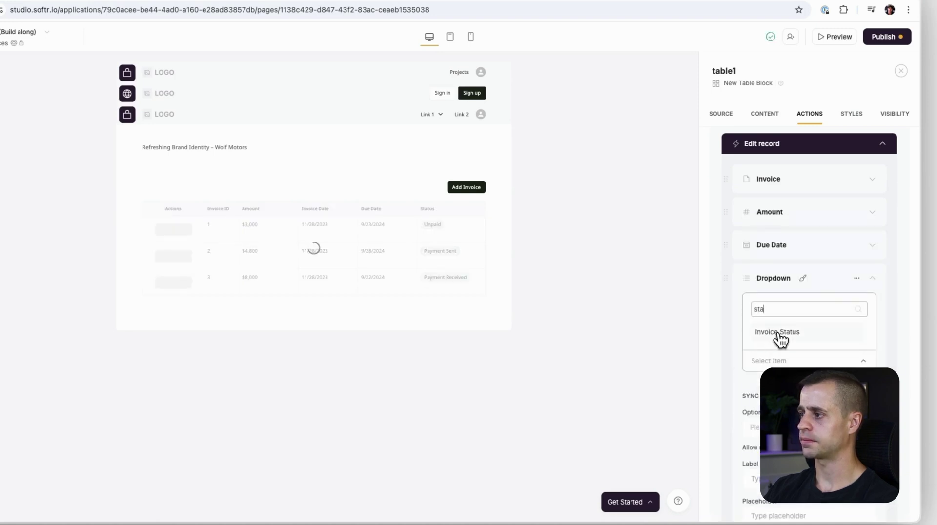
{"action": "left_click", "coordinate": [777, 333]}
{"action": "scroll", "coordinate": [800, 293], "scroll_direction": "down", "scroll_amount": 3}
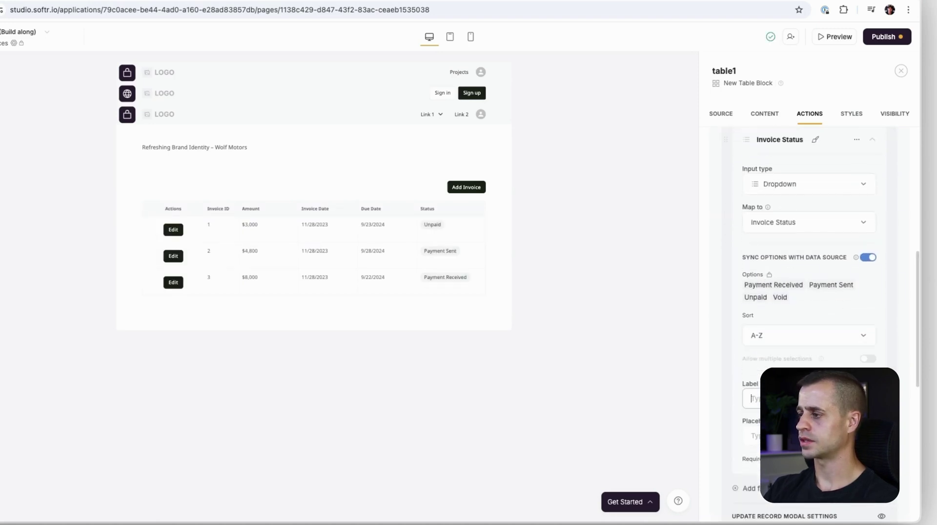
{"action": "type", "text": "Sta"}
{"action": "scroll", "coordinate": [826, 215], "scroll_direction": "up", "scroll_amount": 2}
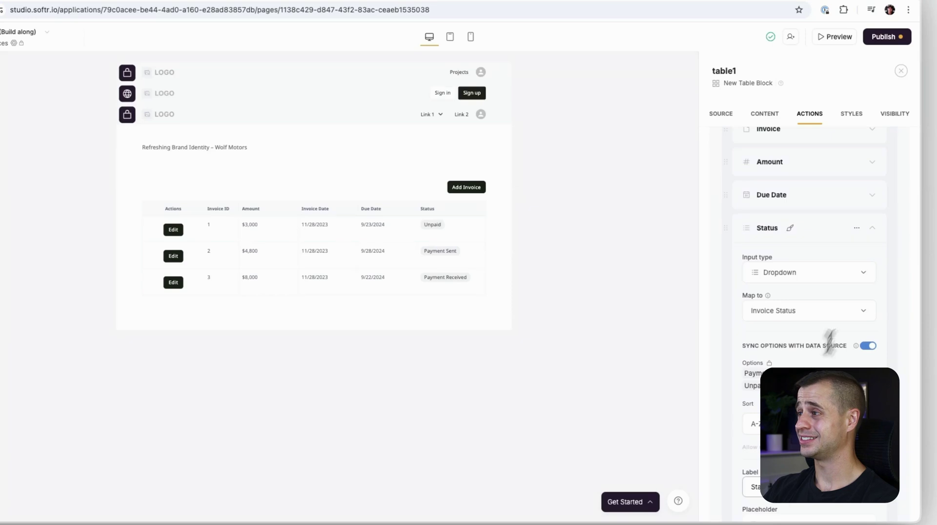
{"action": "left_click", "coordinate": [872, 228]}
Add a Url field to the Edit record form, mapped to Payment Link and labelled "Payment Link"
{"action": "left_click", "coordinate": [769, 256]}
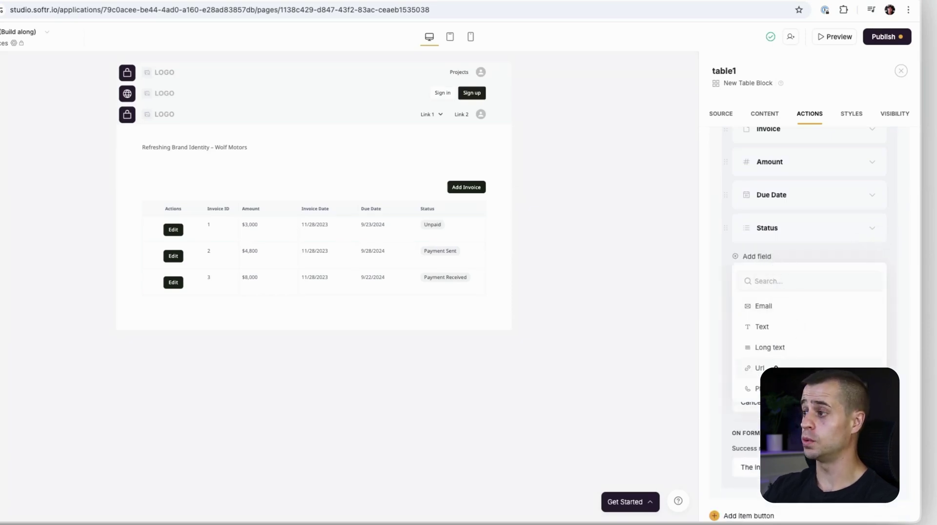
{"action": "left_click", "coordinate": [771, 367]}
{"action": "left_click", "coordinate": [793, 343]}
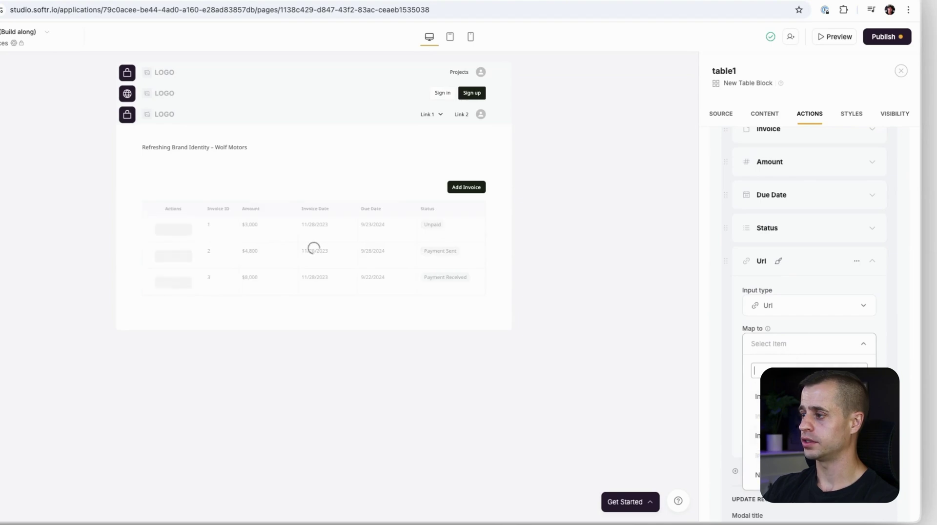
{"action": "left_click", "coordinate": [781, 474]}
{"action": "scroll", "coordinate": [781, 371], "scroll_direction": "down", "scroll_amount": 2}
{"action": "left_click", "coordinate": [781, 341]}
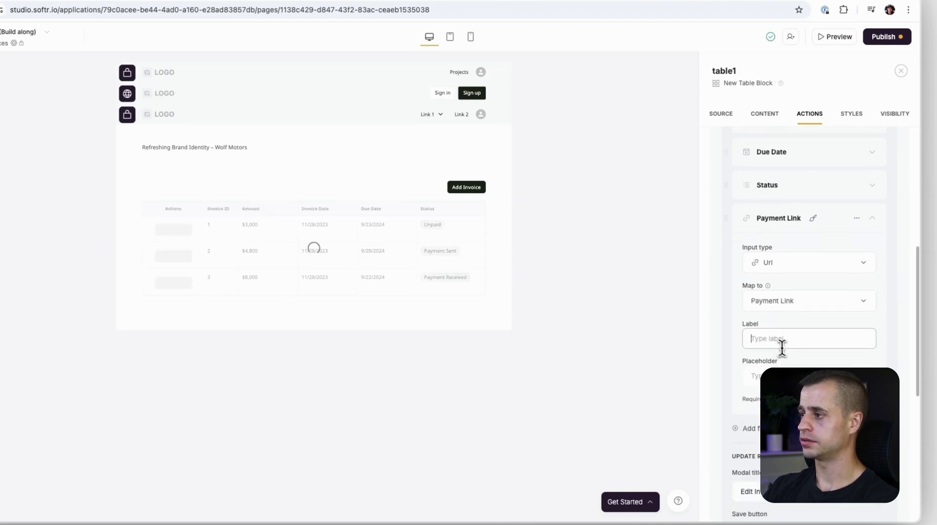
{"action": "type", "text": "Payment"}
{"action": "key", "text": "BackSpace"}
{"action": "key", "text": "BackSpace"}
{"action": "key", "text": "BackSpace"}
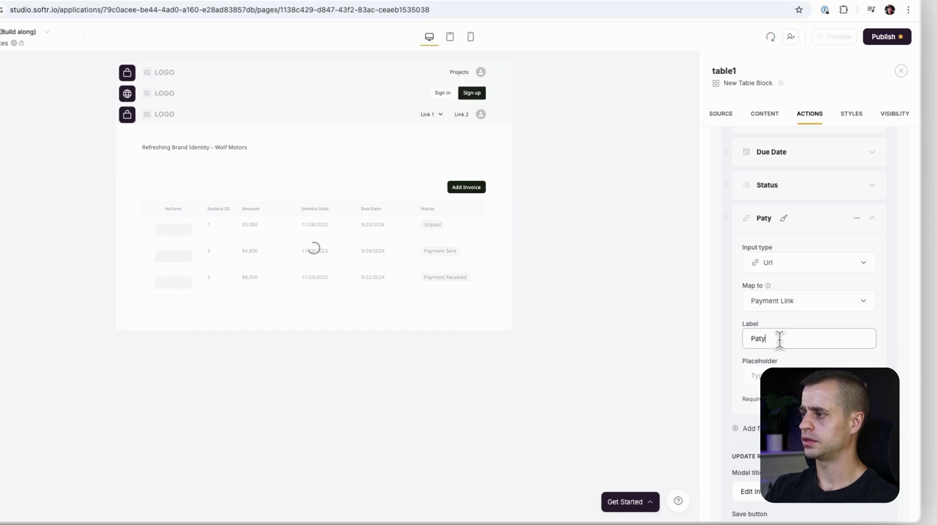
{"action": "type", "text": "ment Link"}
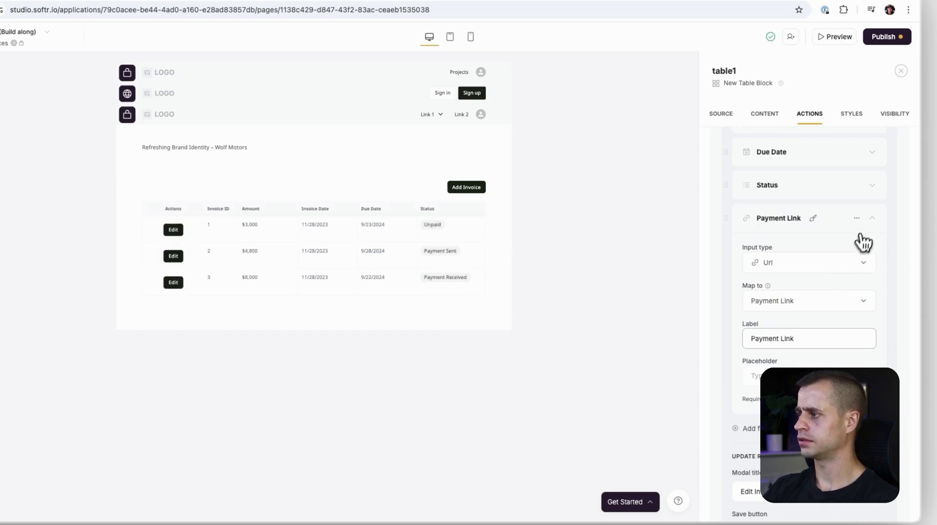
{"action": "left_click", "coordinate": [872, 218]}
Add a Long text field to the Edit record form, mapped to Notes and labelled "Notes"
{"action": "scroll", "coordinate": [801, 331], "scroll_direction": "down", "scroll_amount": 1}
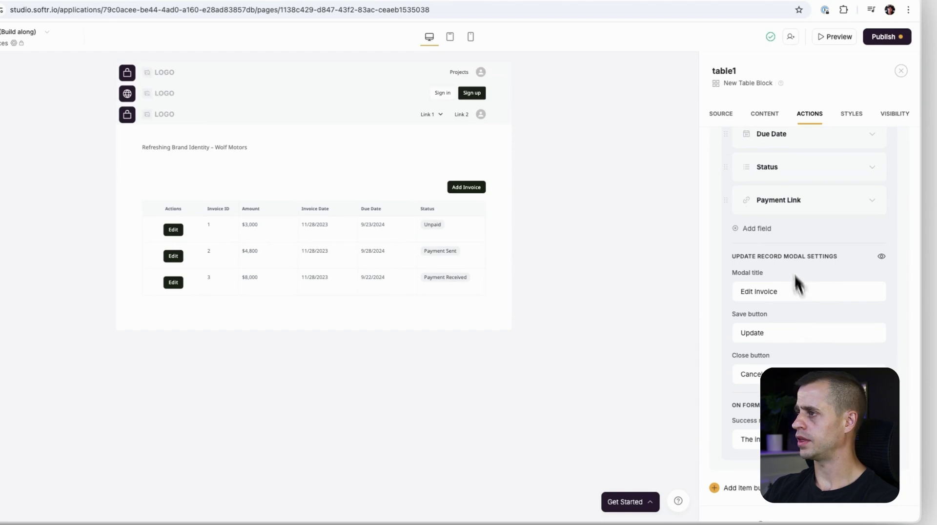
{"action": "left_click", "coordinate": [760, 228]}
{"action": "left_click", "coordinate": [780, 319]}
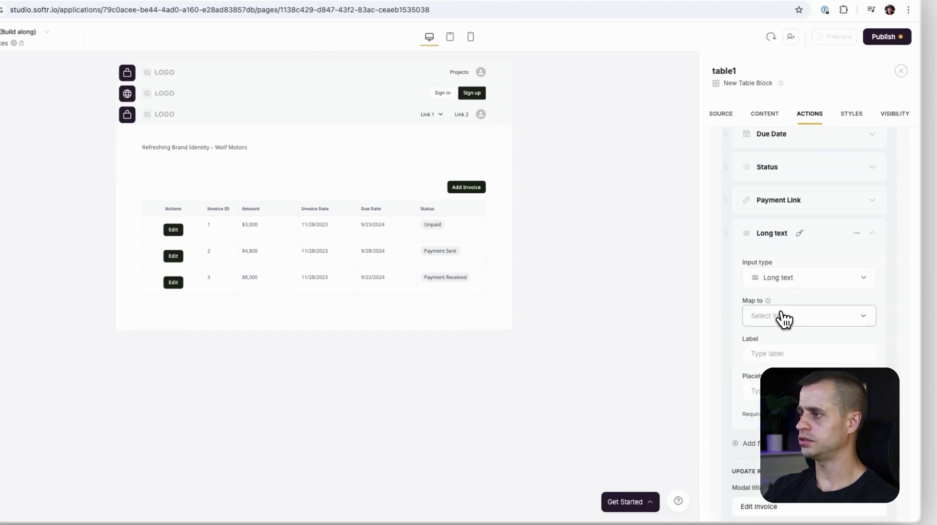
{"action": "left_click", "coordinate": [780, 316]}
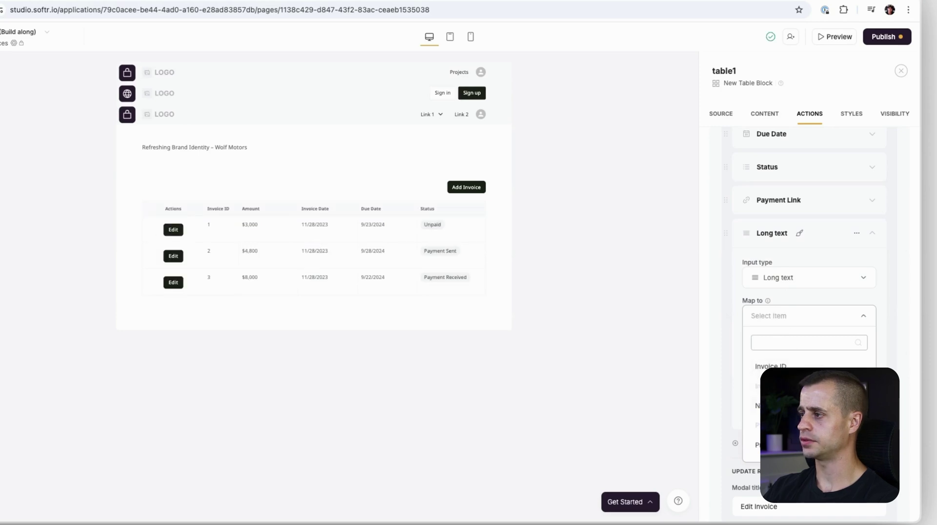
{"action": "left_click", "coordinate": [781, 452]}
{"action": "left_click", "coordinate": [781, 353]}
{"action": "type", "text": "Notes"}
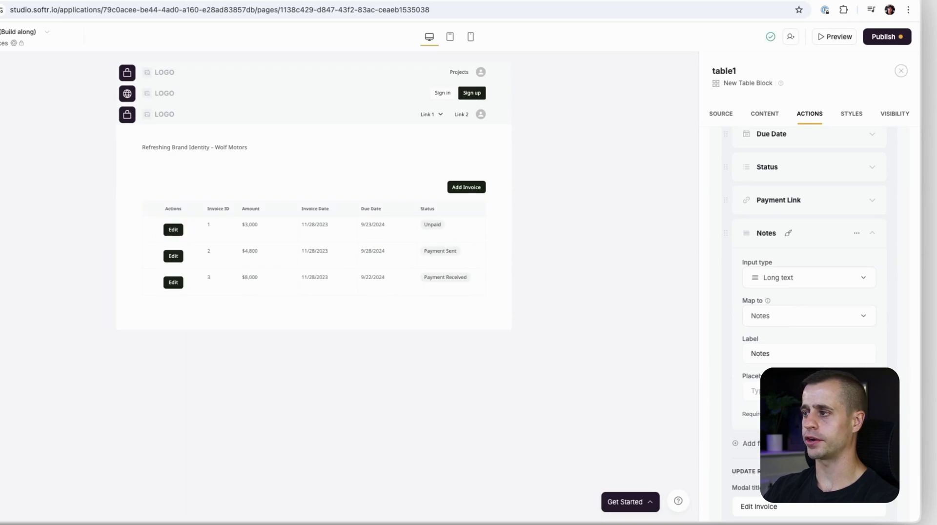
{"action": "scroll", "coordinate": [869, 285], "scroll_direction": "up", "scroll_amount": 4}
{"action": "left_click", "coordinate": [883, 214]}
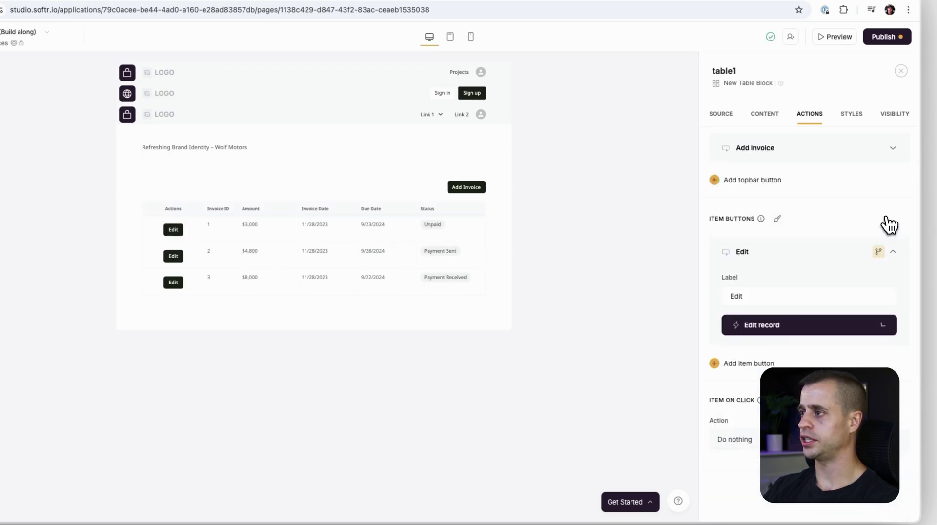
Add a "View" item button with the Open details page action to the invoices table, placed ahead of Edit
{"action": "scroll", "coordinate": [791, 274], "scroll_direction": "up", "scroll_amount": 1}
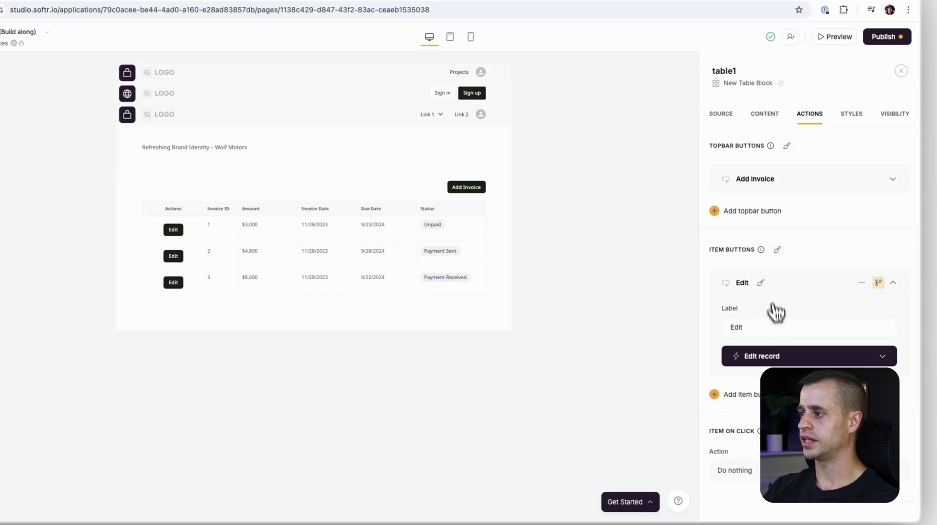
{"action": "left_click", "coordinate": [742, 404]}
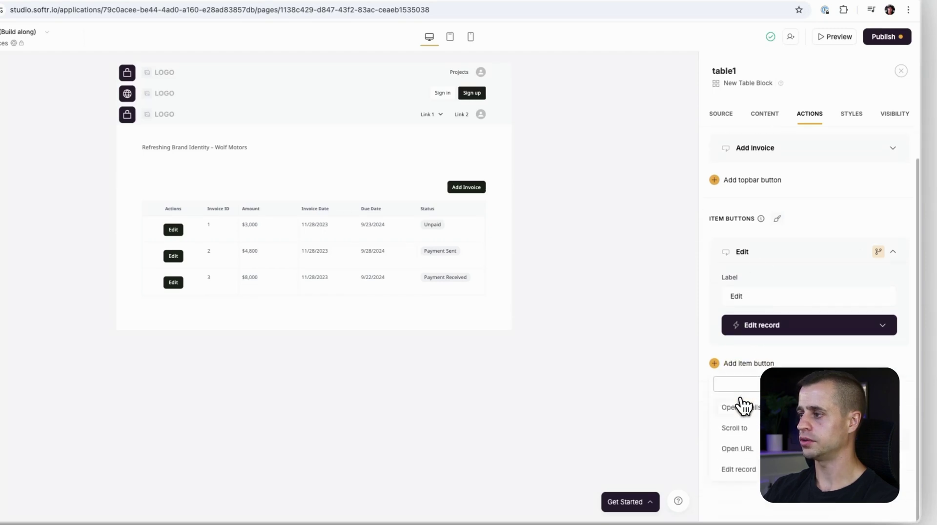
{"action": "left_click", "coordinate": [755, 414]}
{"action": "scroll", "coordinate": [751, 391], "scroll_direction": "down", "scroll_amount": 3}
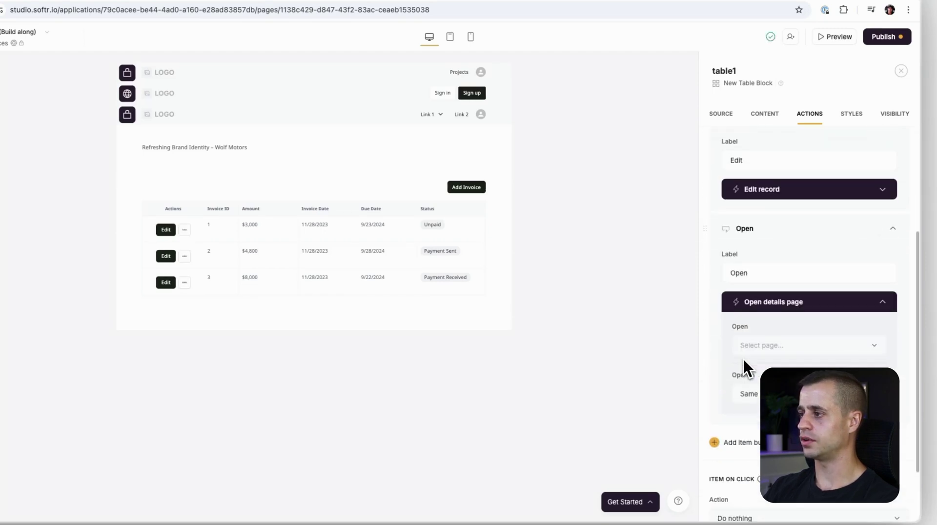
{"action": "left_click", "coordinate": [767, 345]}
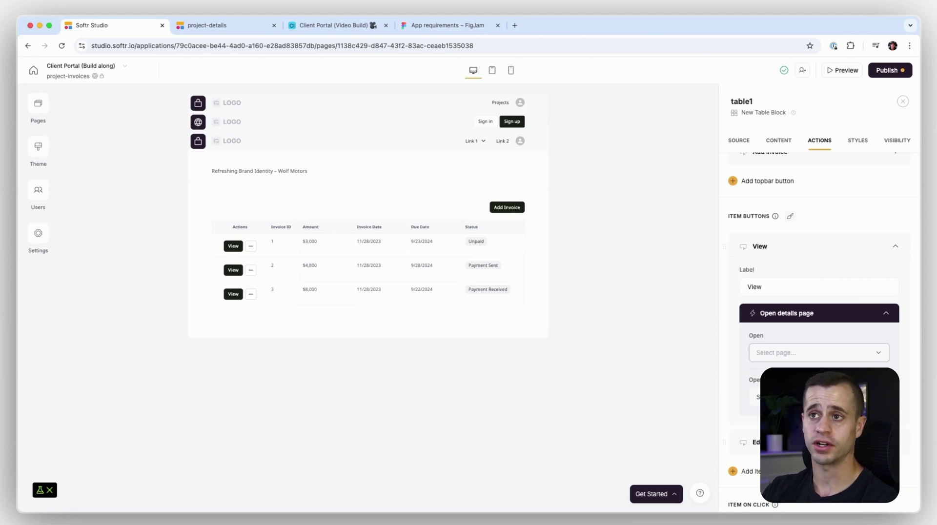
On the project-details page, set the Invoices button's details-page action to open project-invoices
{"action": "left_click", "coordinate": [39, 103]}
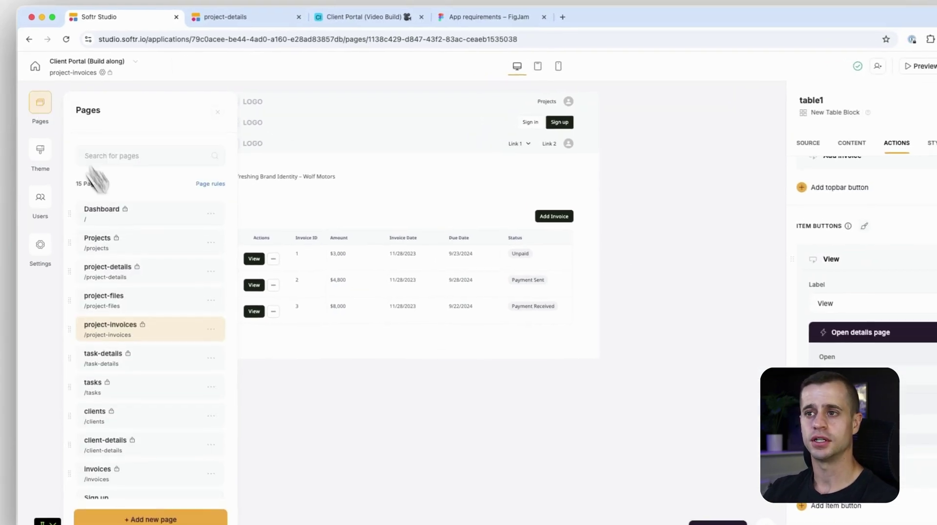
{"action": "left_click", "coordinate": [151, 267]}
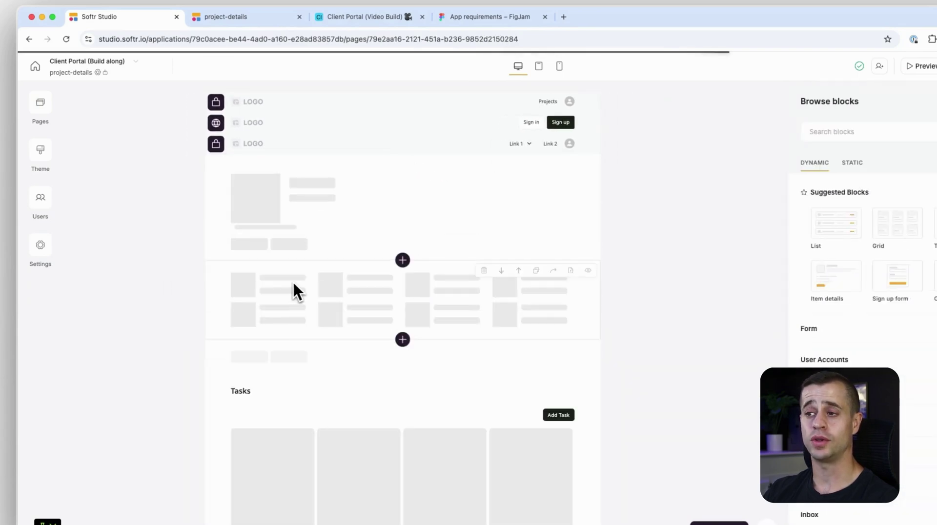
{"action": "scroll", "coordinate": [282, 308], "scroll_direction": "down", "scroll_amount": 3}
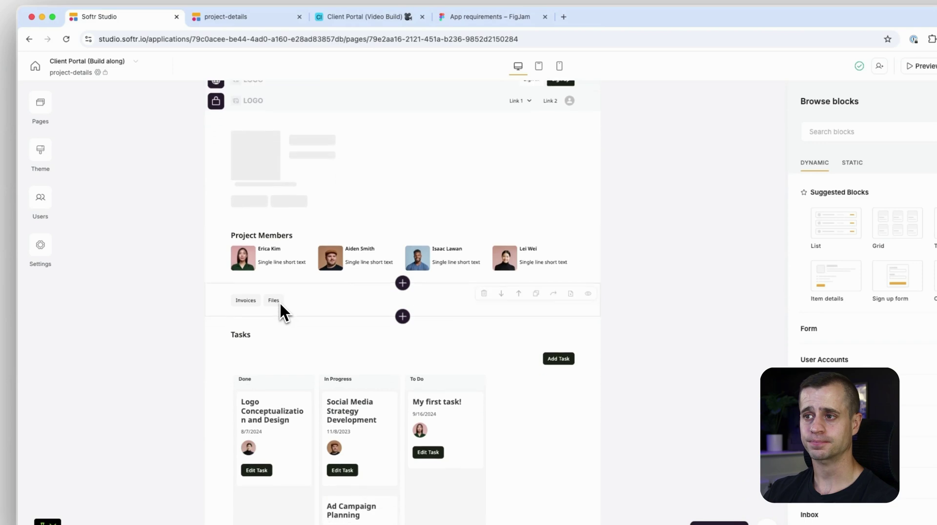
{"action": "left_click", "coordinate": [254, 298]}
{"action": "left_click", "coordinate": [898, 142]}
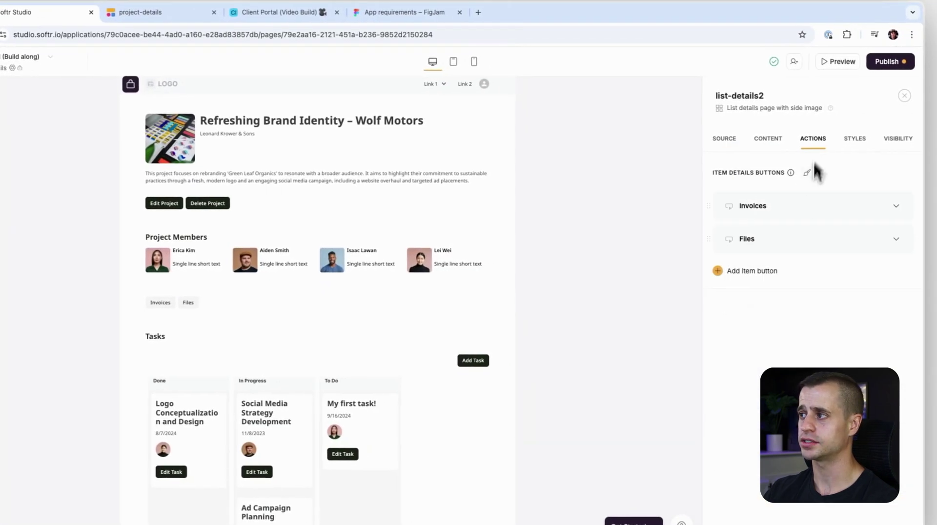
{"action": "left_click", "coordinate": [901, 214]}
{"action": "left_click", "coordinate": [800, 283]}
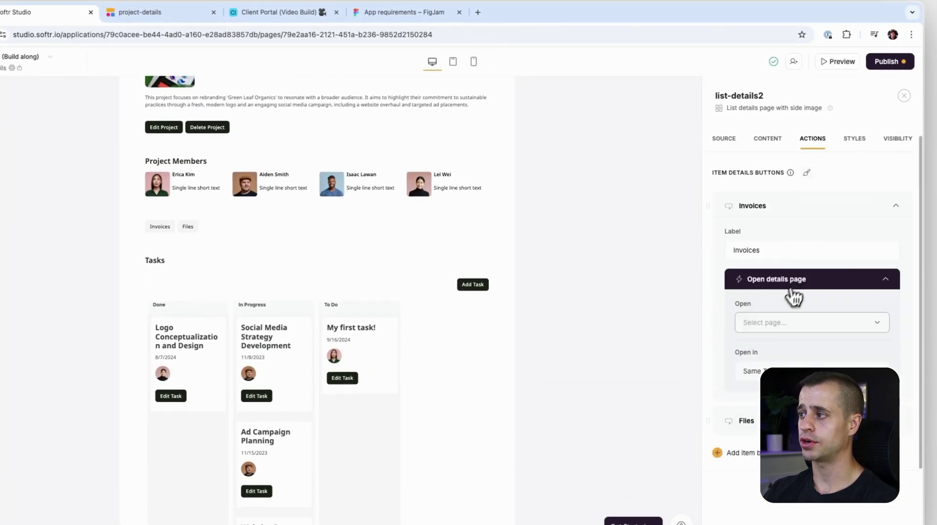
{"action": "left_click", "coordinate": [775, 323]}
{"action": "left_click", "coordinate": [780, 372]}
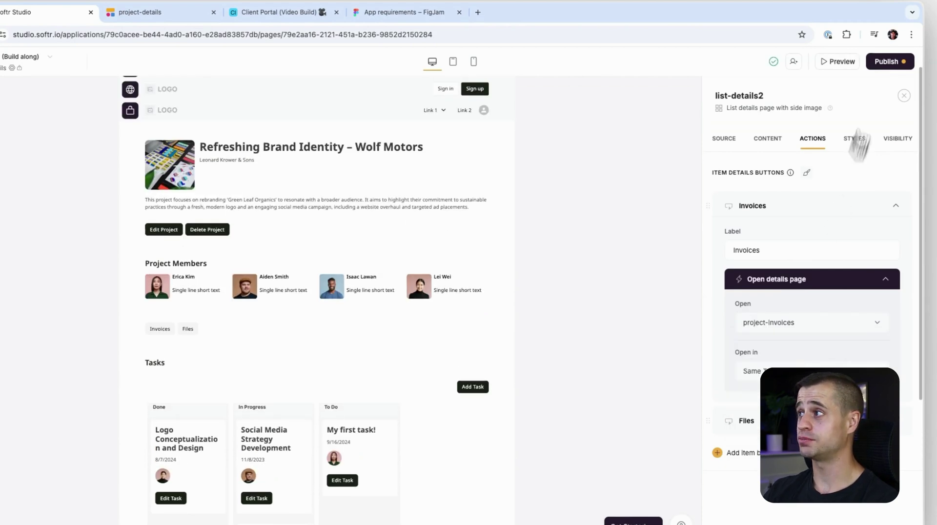
Preview the project-details page, open the project's invoices and examine the project name above the table
{"action": "left_click", "coordinate": [839, 63]}
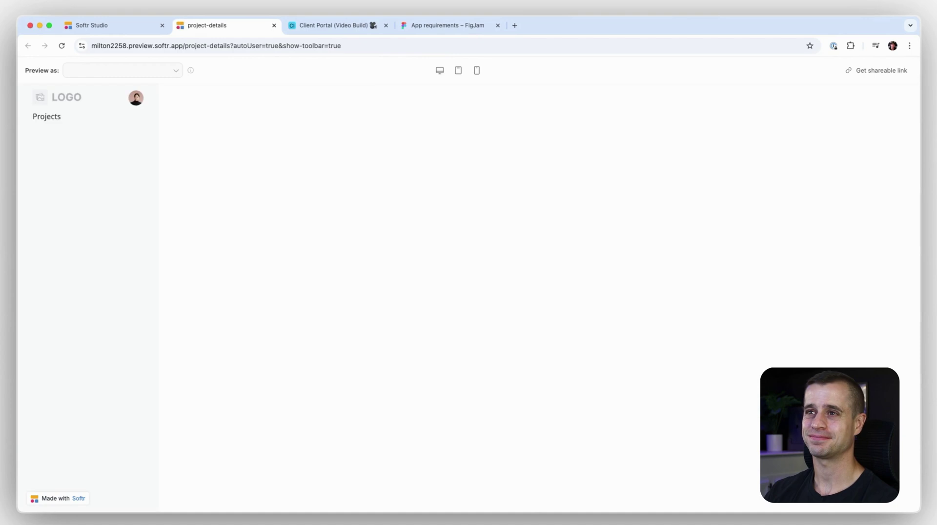
{"action": "left_click", "coordinate": [301, 391]}
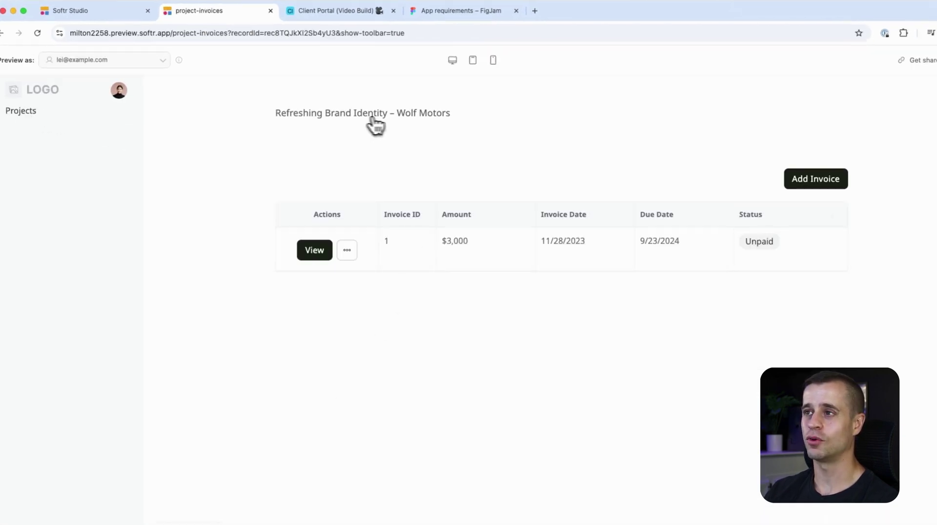
{"action": "left_click_drag", "start_coordinate": [451, 114], "coordinate": [286, 117]}
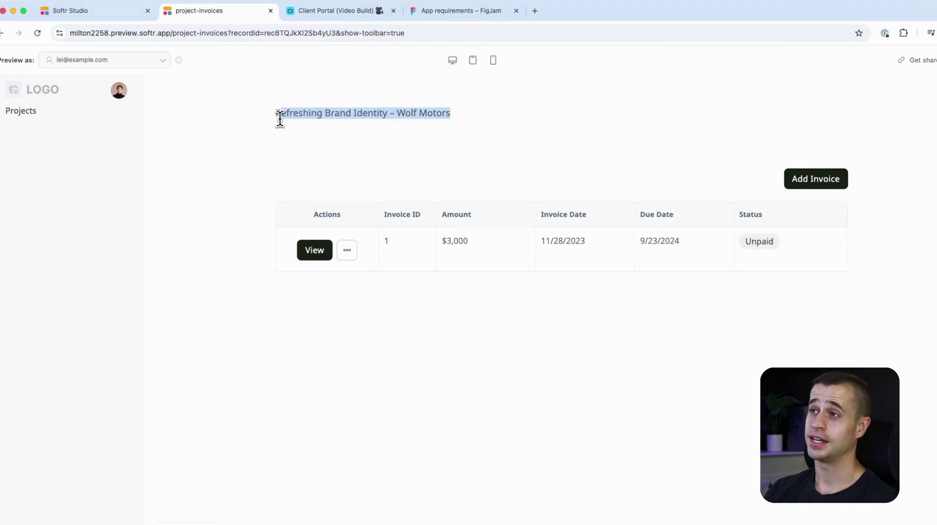
{"action": "left_click", "coordinate": [380, 136]}
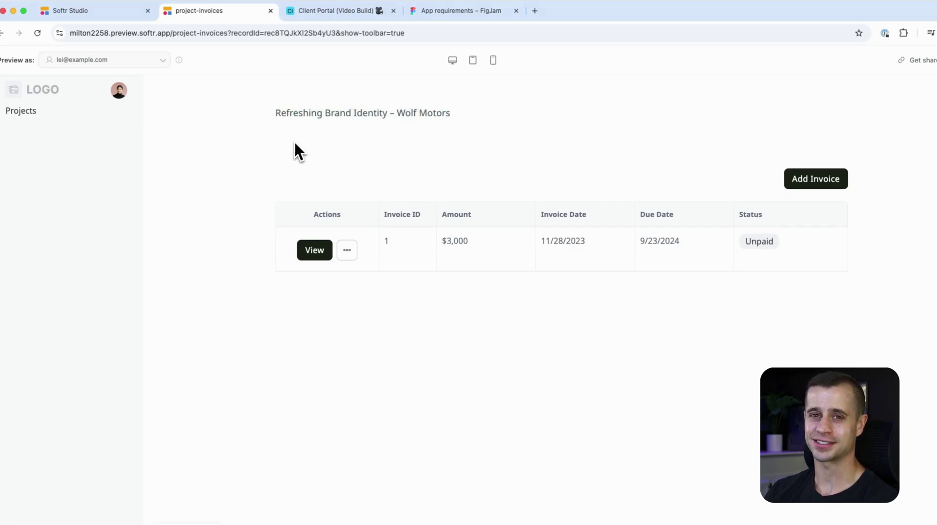
In the Airtable base's Projects table, start a new Rollup field named "Total Amount Billed"
{"action": "left_click", "coordinate": [337, 11]}
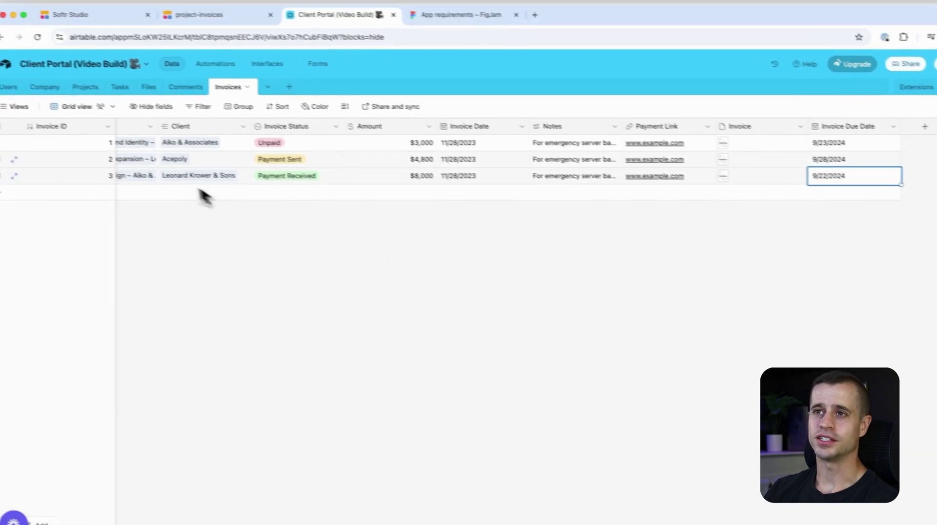
{"action": "left_click", "coordinate": [110, 95]}
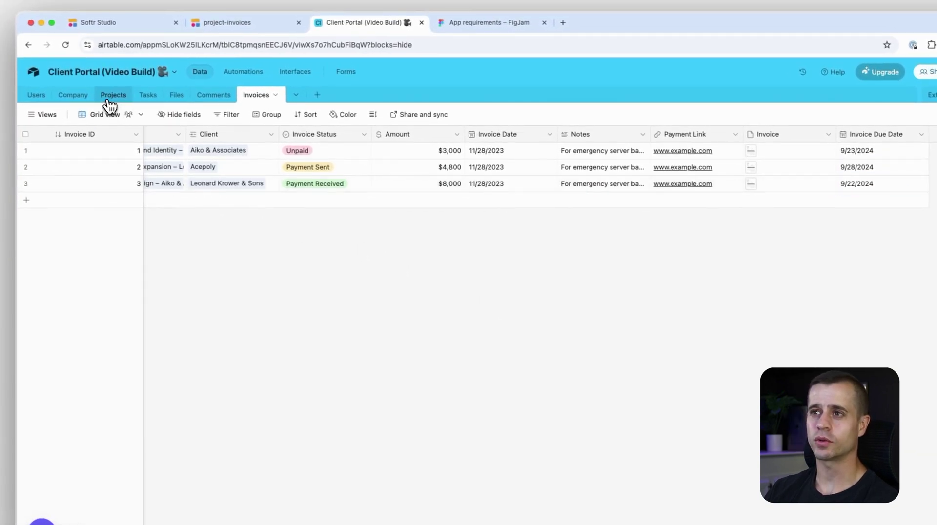
{"action": "scroll", "coordinate": [259, 165], "scroll_direction": "right", "scroll_amount": 3}
{"action": "key", "text": "ctrl+shift+Tab"}
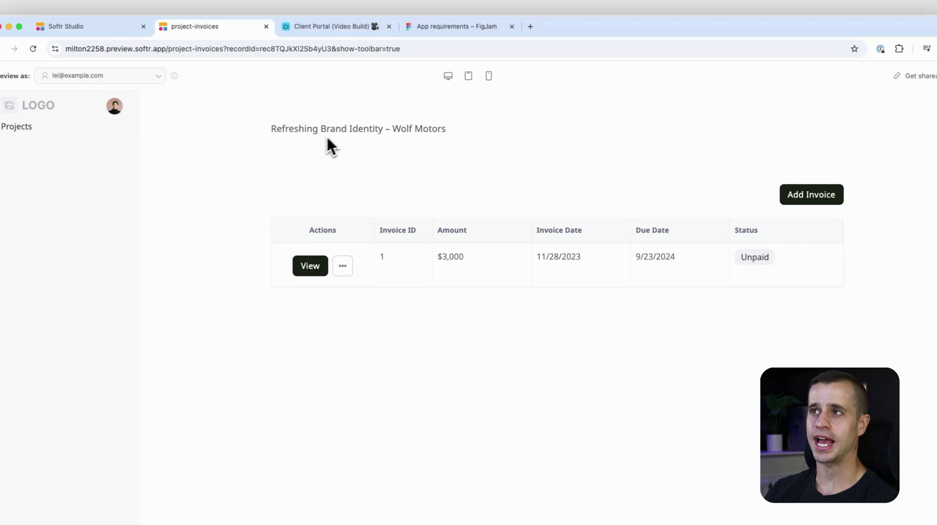
{"action": "left_click", "coordinate": [342, 23]}
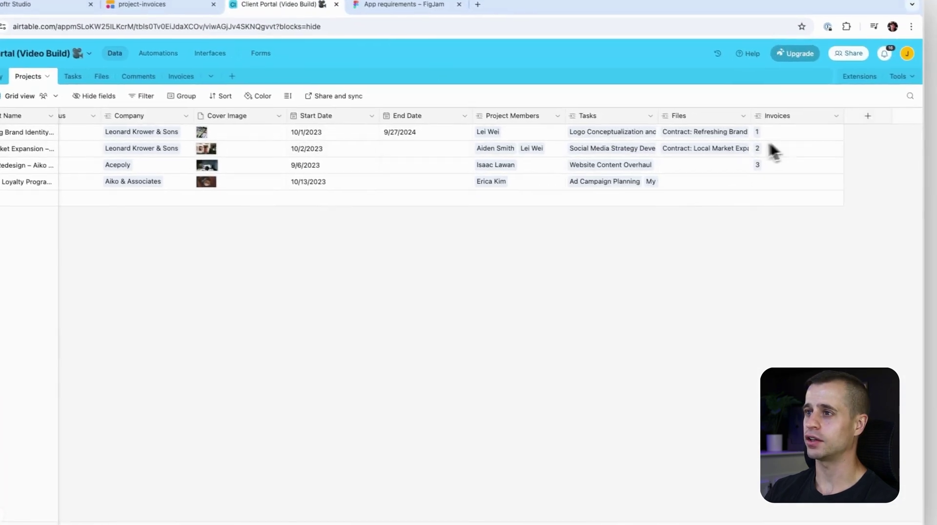
{"action": "left_click", "coordinate": [921, 138]}
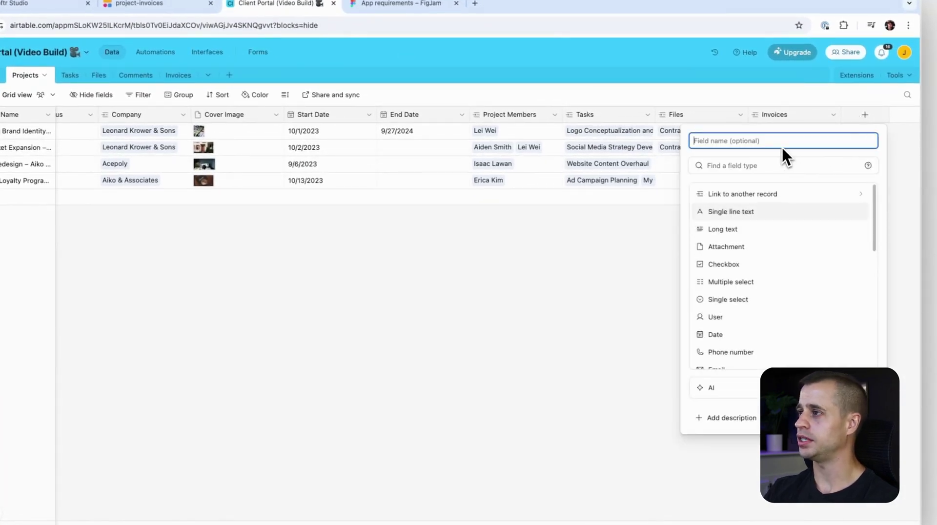
{"action": "type", "text": "Total Am"}
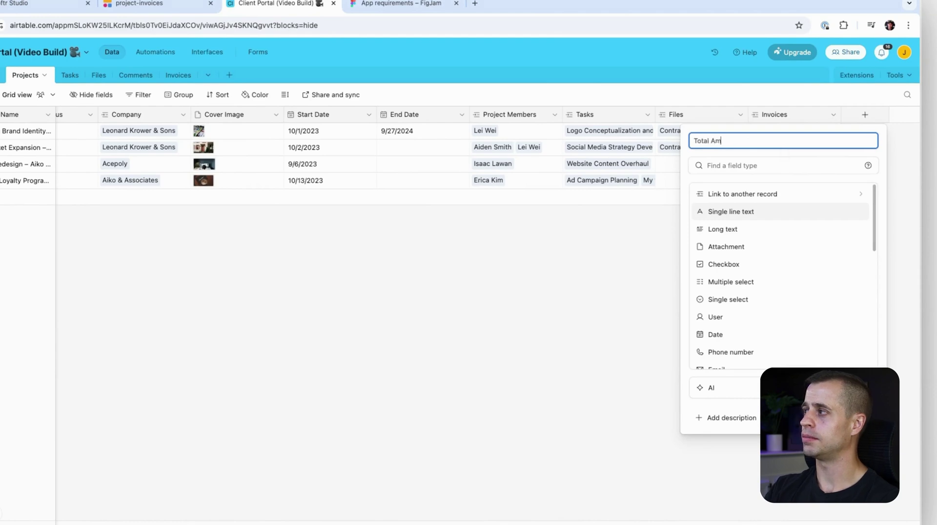
{"action": "type", "text": "ount Billed"}
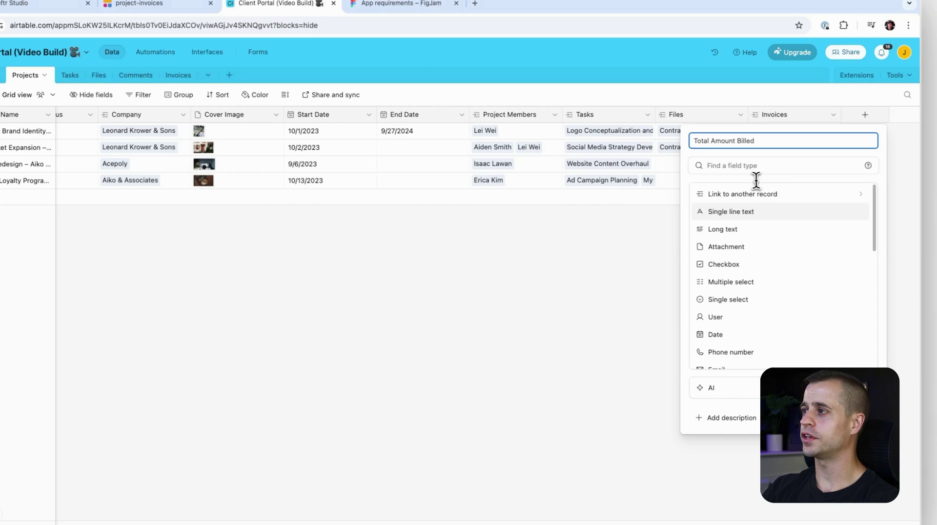
{"action": "left_click", "coordinate": [747, 166]}
{"action": "type", "text": "roll"}
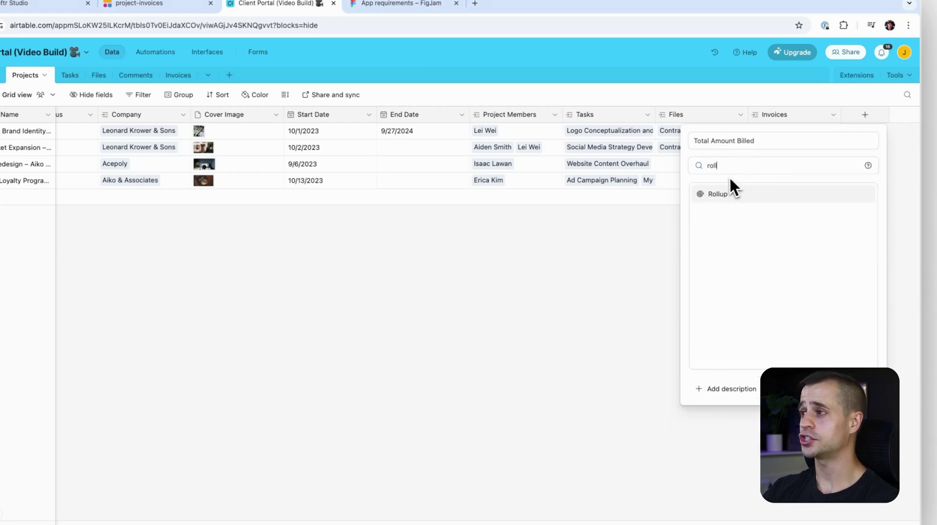
{"action": "left_click", "coordinate": [716, 194]}
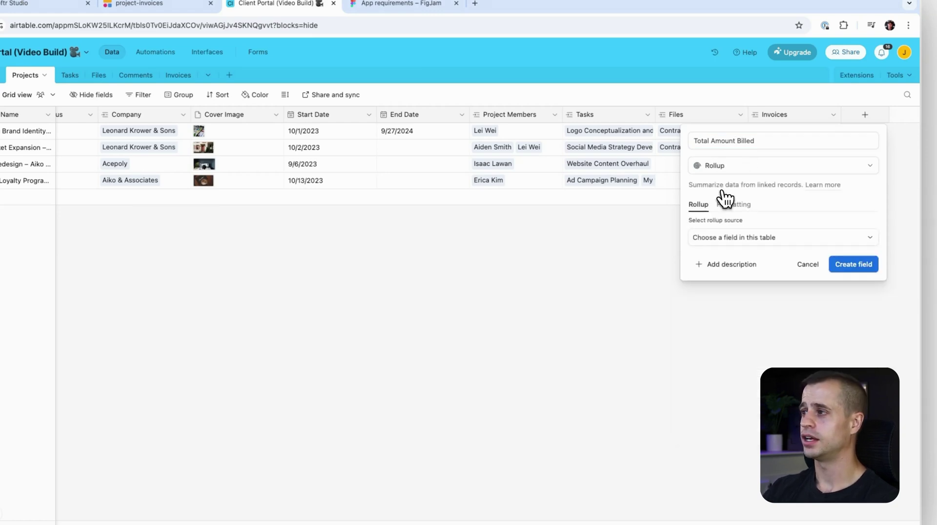
Set the rollup source to Invoices and choose Amount as the field to roll up
{"action": "left_click", "coordinate": [727, 230]}
{"action": "left_click", "coordinate": [734, 349]}
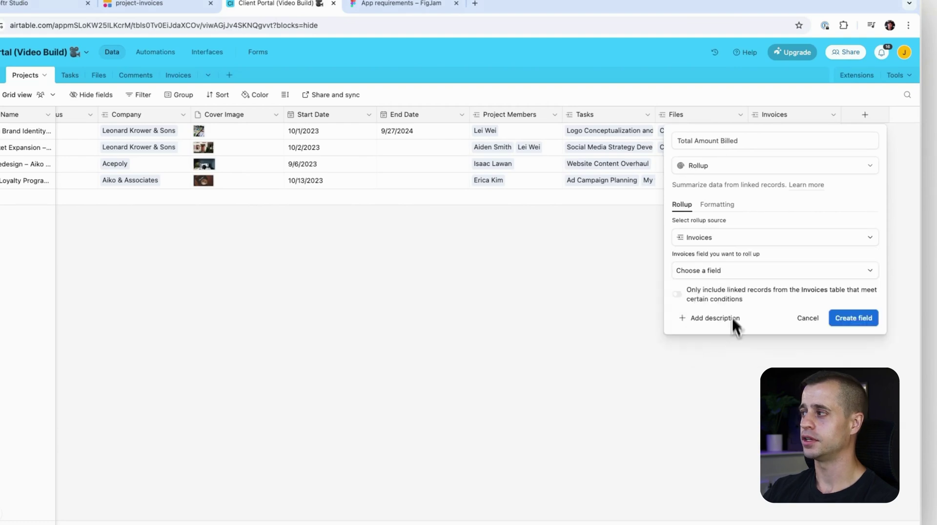
{"action": "left_click", "coordinate": [725, 271]}
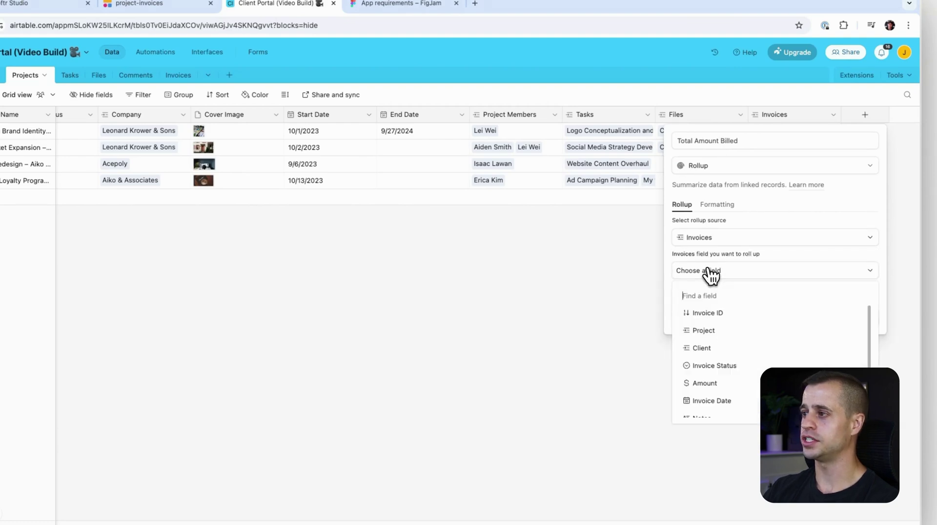
{"action": "left_click", "coordinate": [718, 384]}
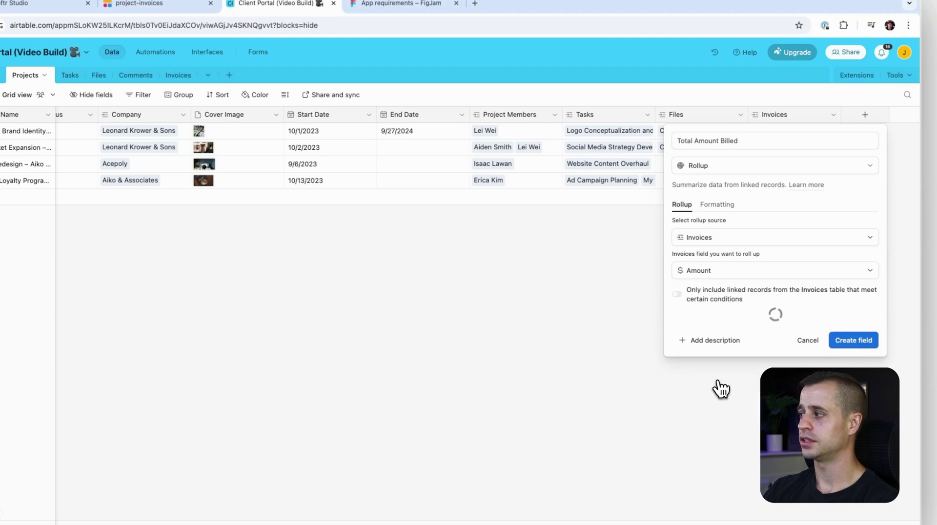
Limit the rollup to invoices whose Invoice Status is not Void, keep the SUM(values) formula, and create the field
{"action": "left_click", "coordinate": [677, 294]}
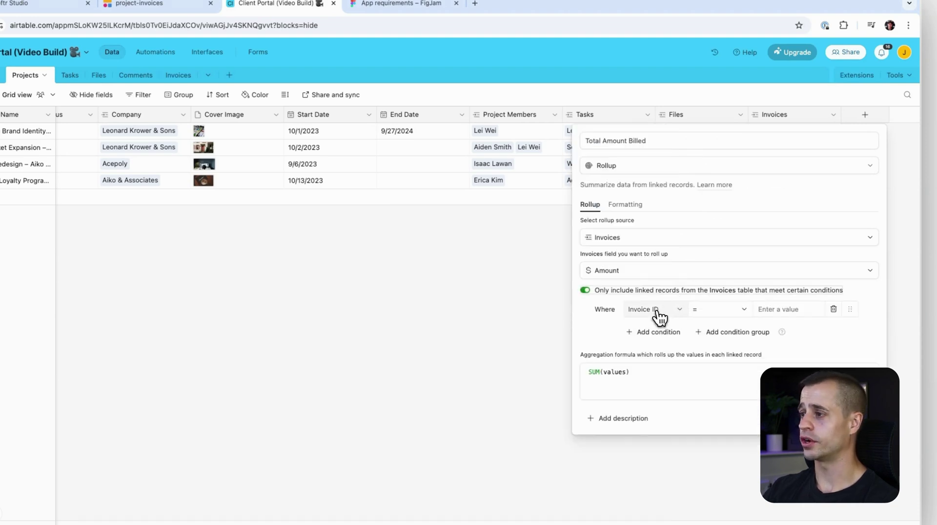
{"action": "left_click", "coordinate": [659, 312]}
{"action": "type", "text": "st"}
{"action": "left_click", "coordinate": [663, 352]}
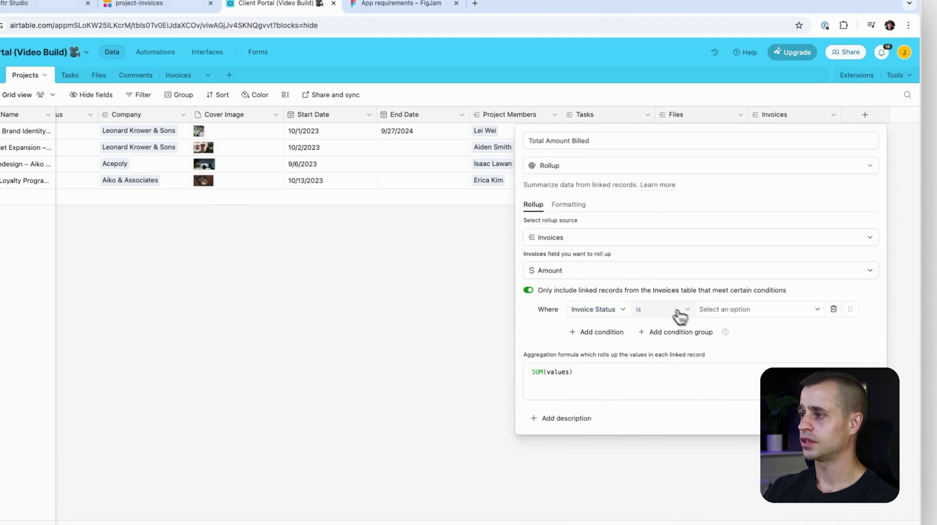
{"action": "left_click", "coordinate": [677, 312]}
{"action": "left_click", "coordinate": [663, 368]}
{"action": "left_click", "coordinate": [728, 309]}
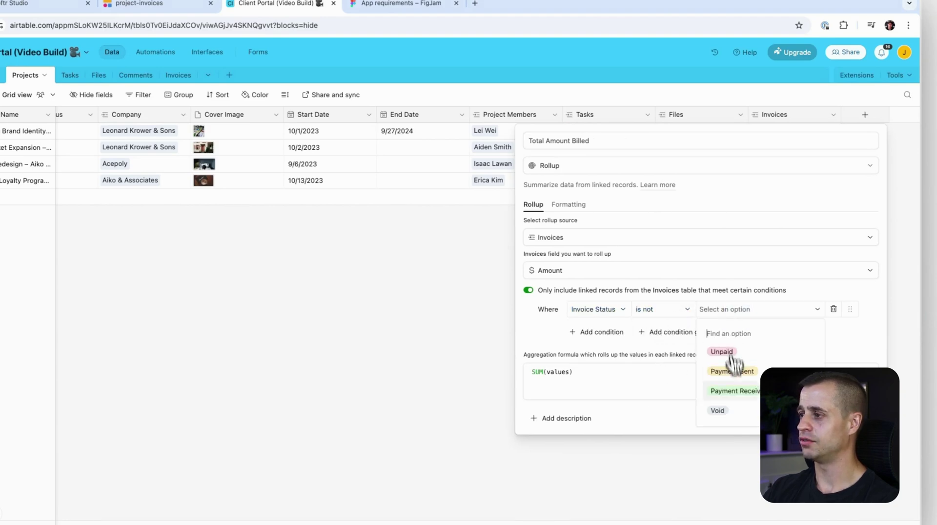
{"action": "left_click", "coordinate": [727, 354]}
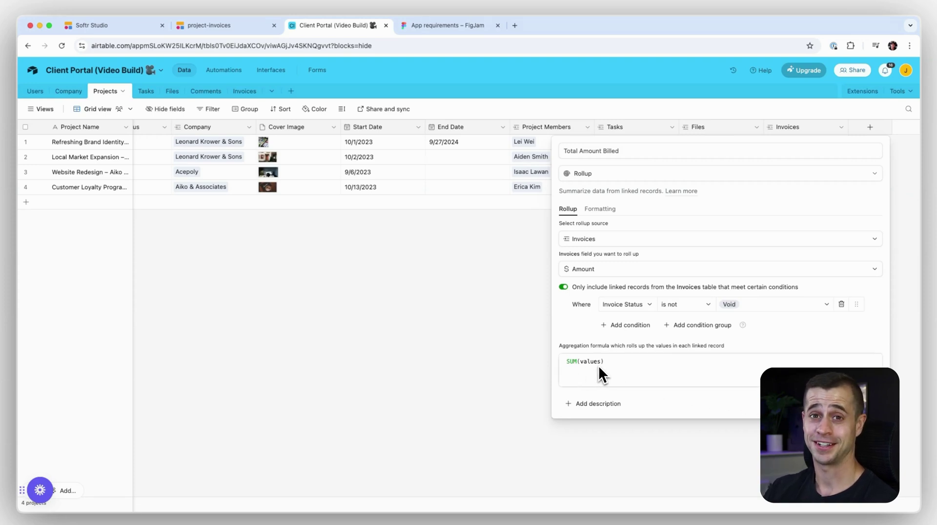
{"action": "left_click", "coordinate": [861, 404]}
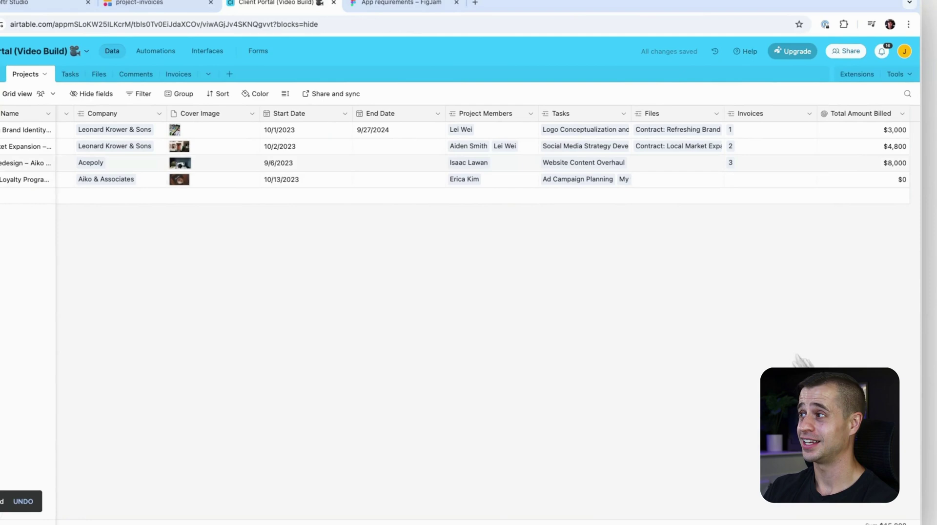
Open the Total Amount Billed field's settings in the Projects table for review
{"action": "scroll", "coordinate": [690, 157], "scroll_direction": "right", "scroll_amount": 3}
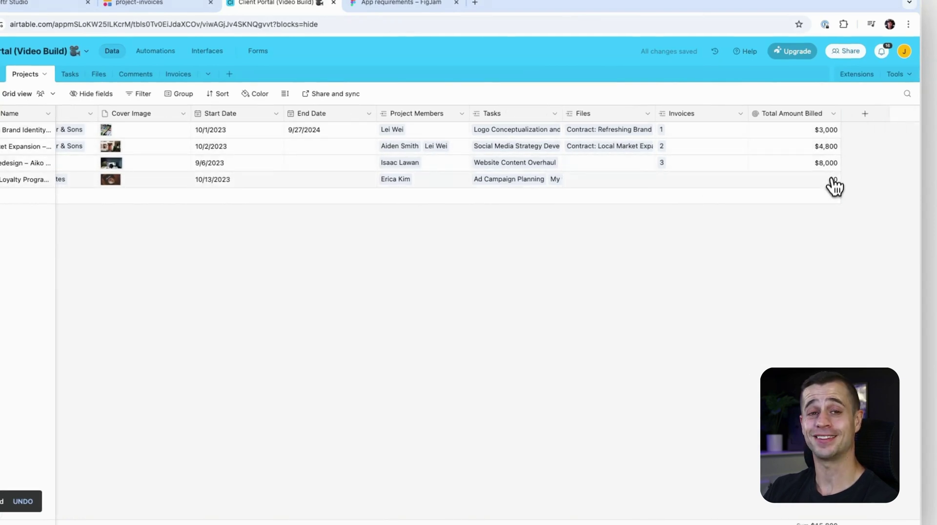
{"action": "left_click", "coordinate": [833, 115]}
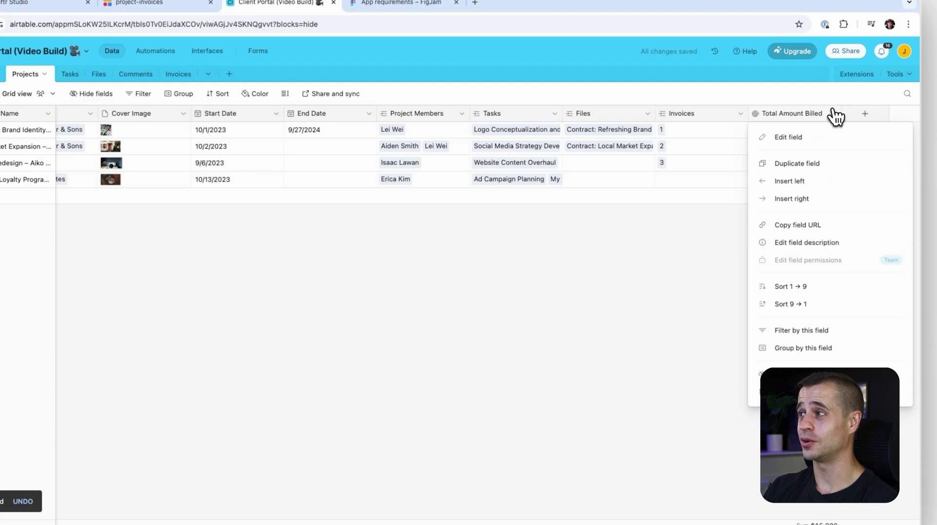
{"action": "left_click", "coordinate": [810, 138]}
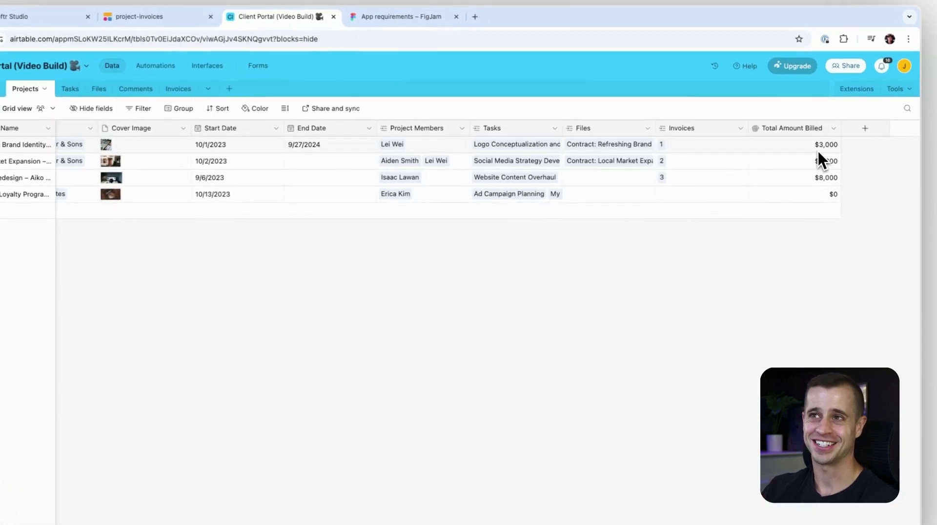
Switch to Softr Studio, open the project-invoices page and select the project name block above the invoices table
{"action": "left_click", "coordinate": [29, 16]}
{"action": "left_click", "coordinate": [0, 103]}
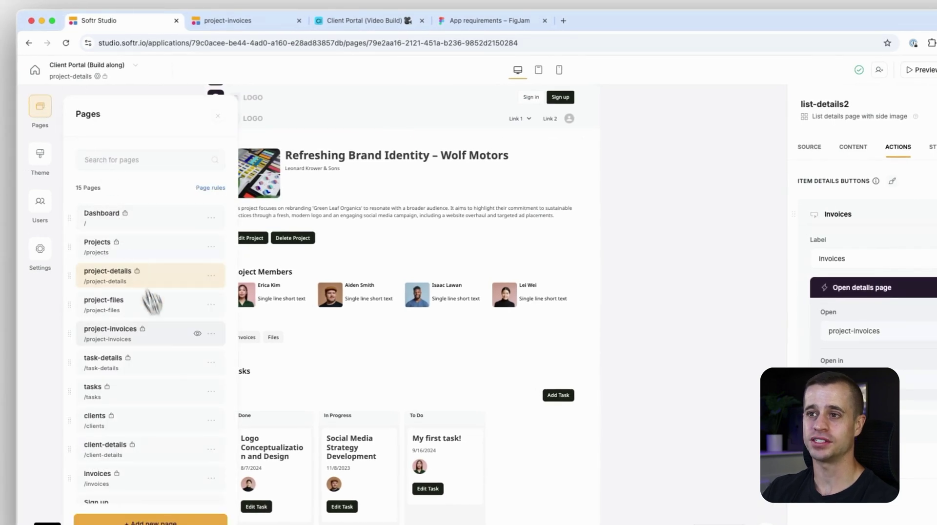
{"action": "left_click", "coordinate": [166, 339]}
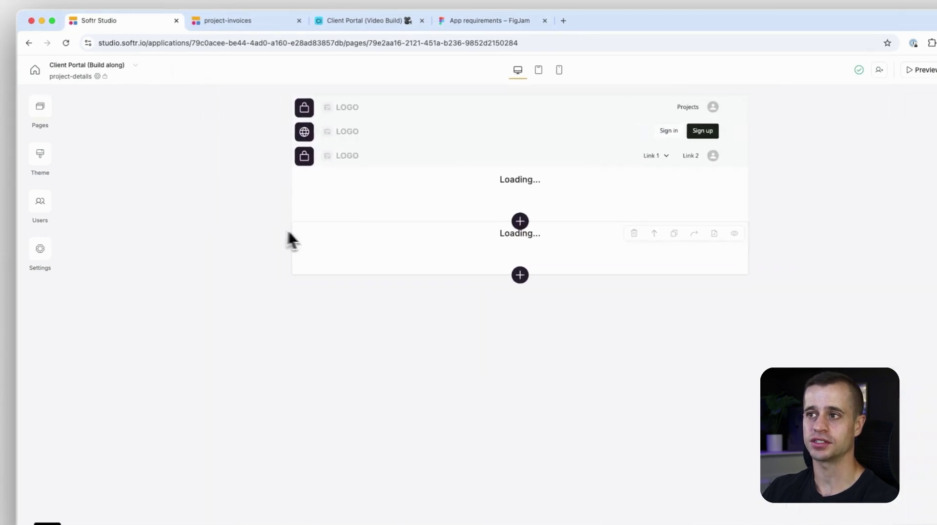
{"action": "left_click", "coordinate": [262, 195]}
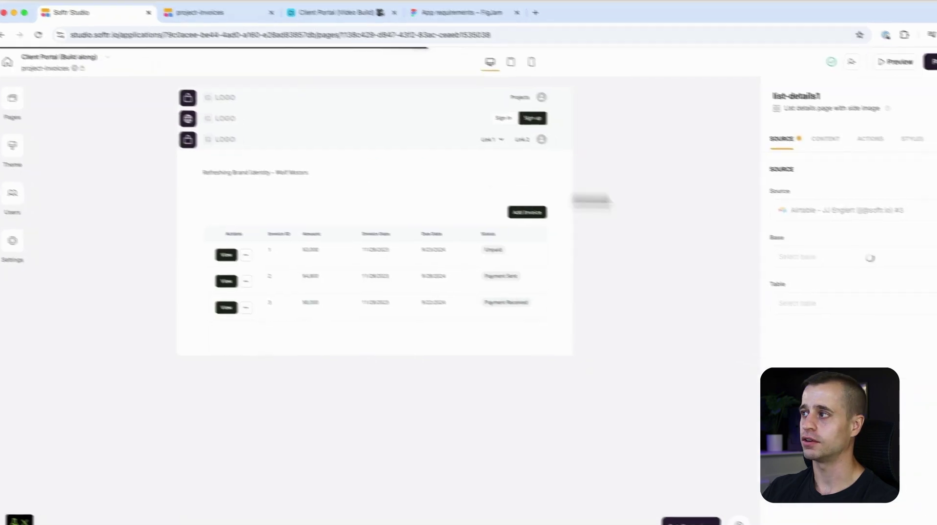
Map the details block's hidden Text field to Total Amount Billed
{"action": "left_click", "coordinate": [854, 149]}
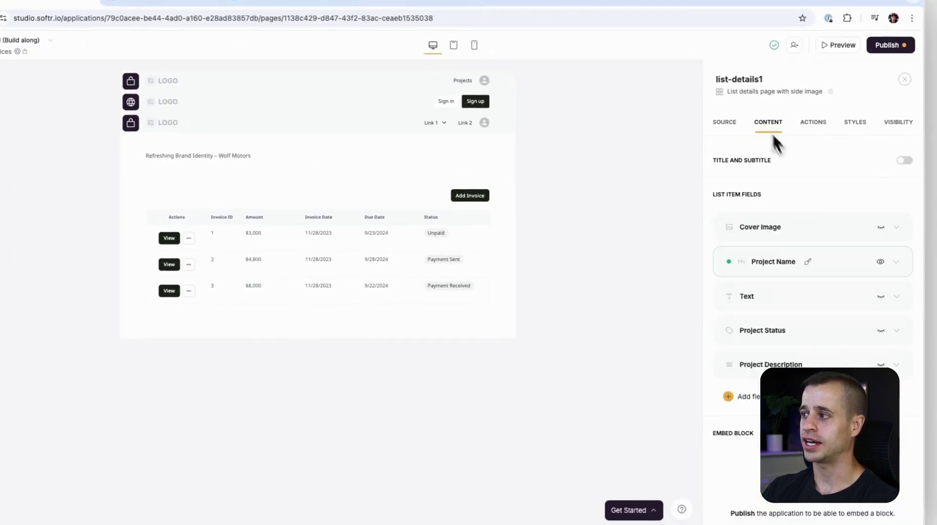
{"action": "left_click", "coordinate": [815, 302]}
{"action": "left_click", "coordinate": [825, 350]}
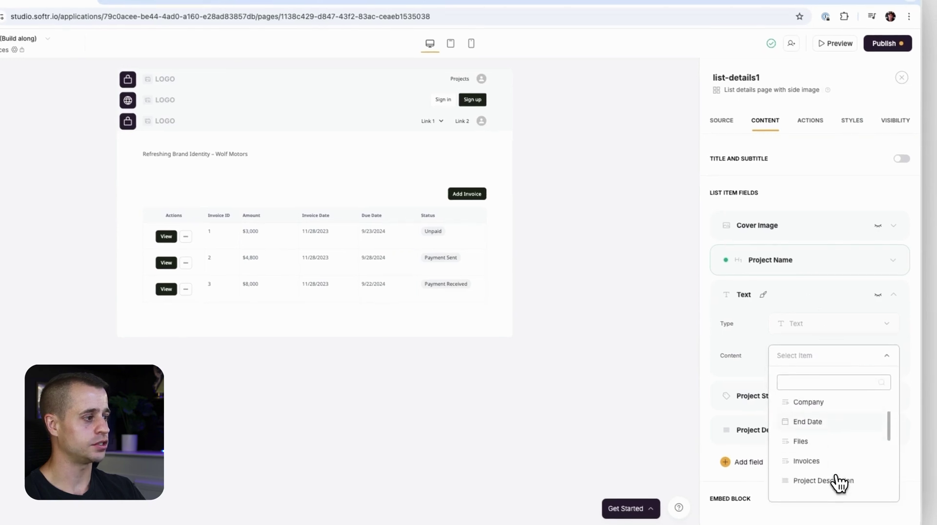
{"action": "scroll", "coordinate": [839, 483], "scroll_direction": "down", "scroll_amount": 2}
{"action": "scroll", "coordinate": [837, 451], "scroll_direction": "down", "scroll_amount": 2}
{"action": "left_click", "coordinate": [832, 441]}
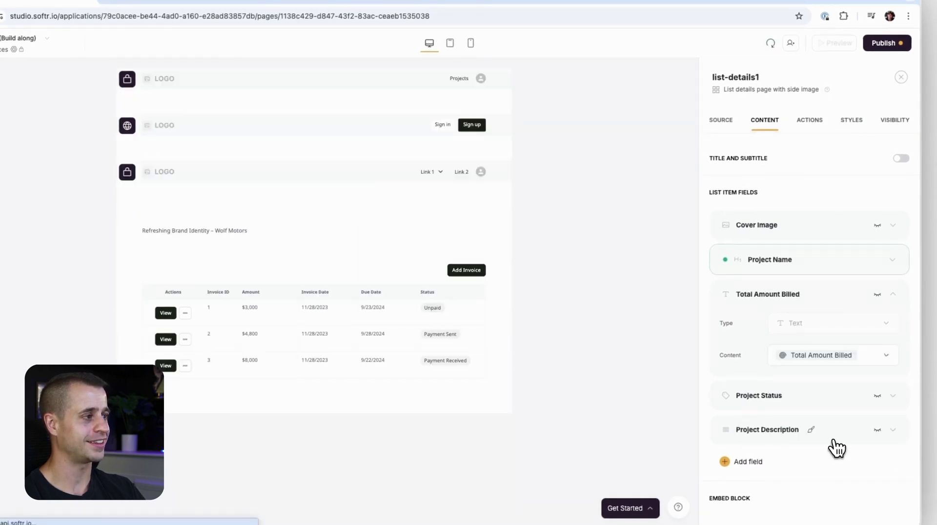
Style the Total Amount Billed field with text color #000000 and semibold weight, and make it visible in the block
{"action": "left_click", "coordinate": [809, 295]}
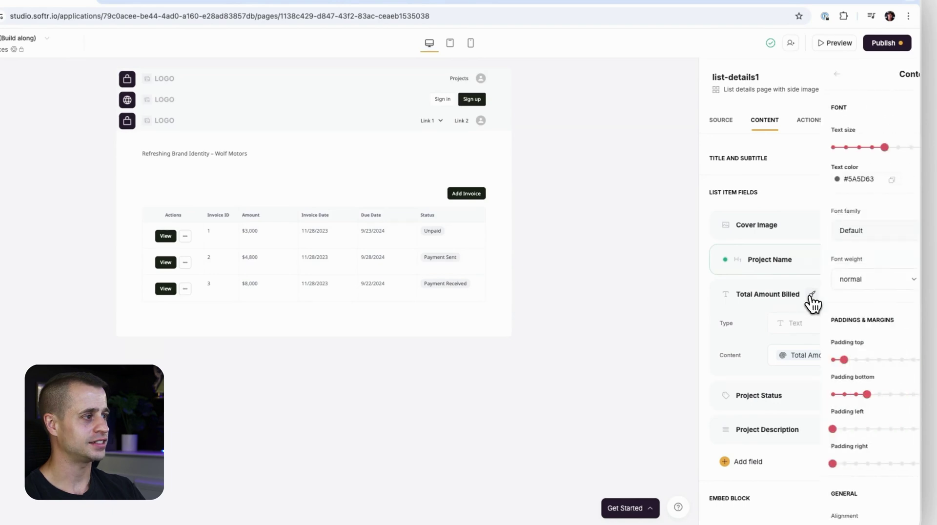
{"action": "left_click", "coordinate": [732, 182]}
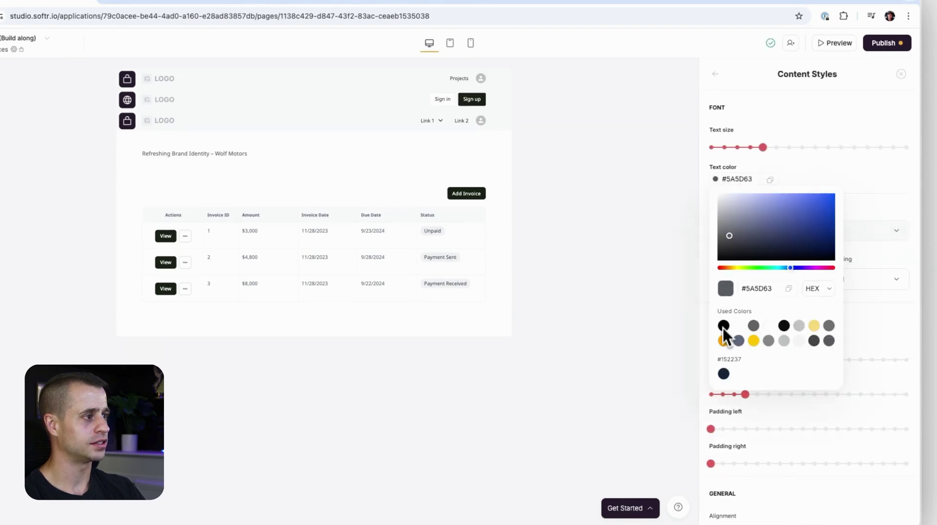
{"action": "left_click", "coordinate": [724, 326]}
{"action": "left_click", "coordinate": [841, 189]}
{"action": "left_click", "coordinate": [732, 280]}
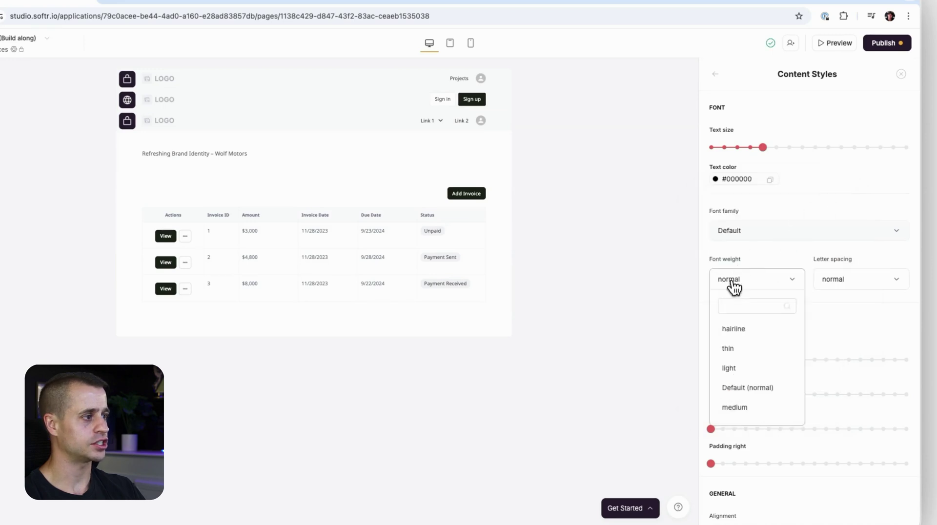
{"action": "scroll", "coordinate": [754, 370], "scroll_direction": "down", "scroll_amount": 2}
{"action": "left_click", "coordinate": [756, 380]}
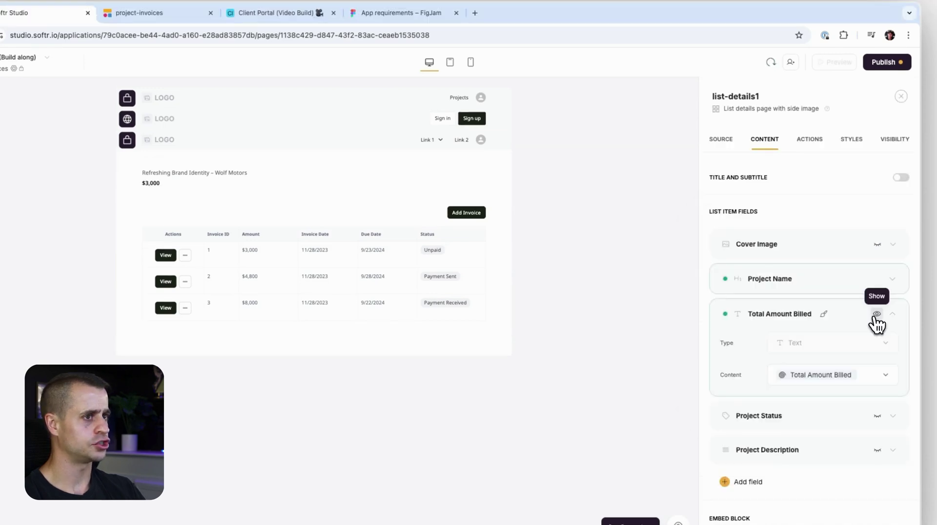
Increase the Total Amount Billed field's text size by two slider increments
{"action": "left_click", "coordinate": [823, 321]}
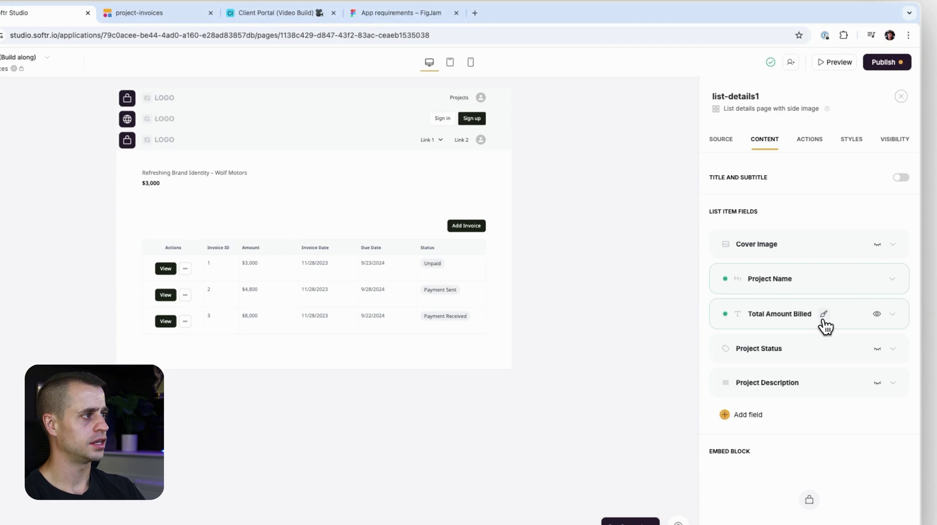
{"action": "left_click", "coordinate": [824, 314]}
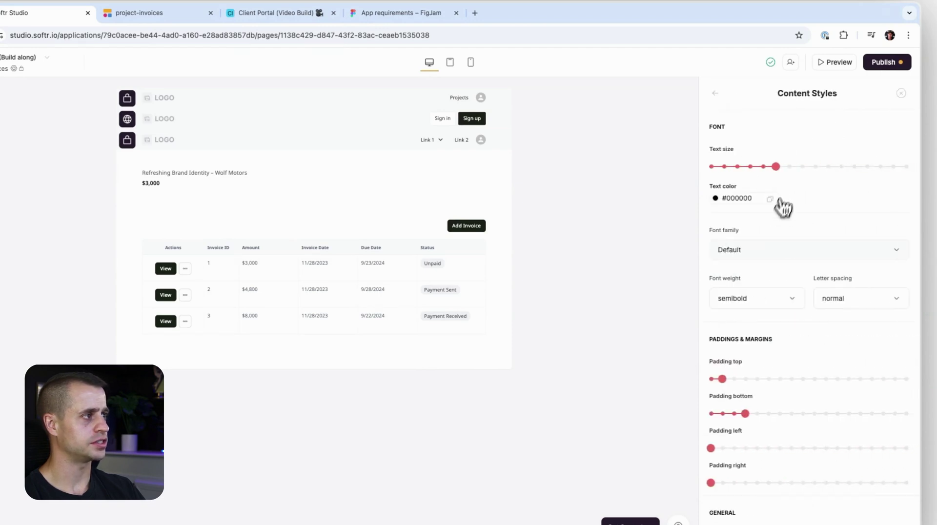
{"action": "left_click", "coordinate": [827, 167]}
{"action": "left_click", "coordinate": [803, 166]}
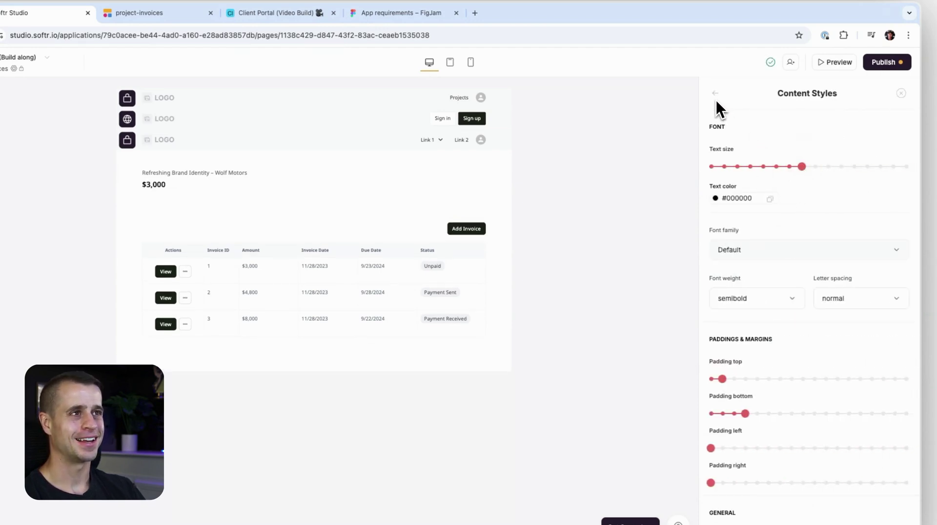
Switch to the project-invoices preview to check how the total amount billed is displayed
{"action": "left_click", "coordinate": [139, 12]}
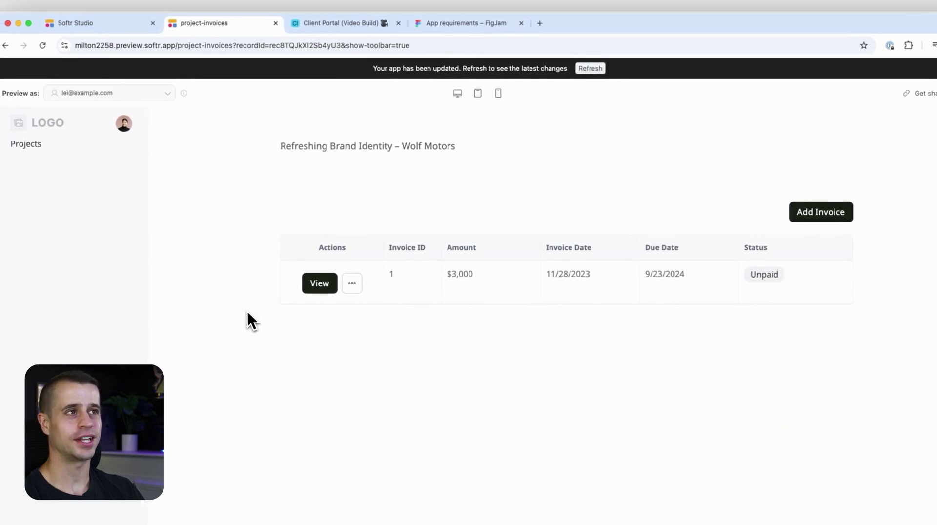